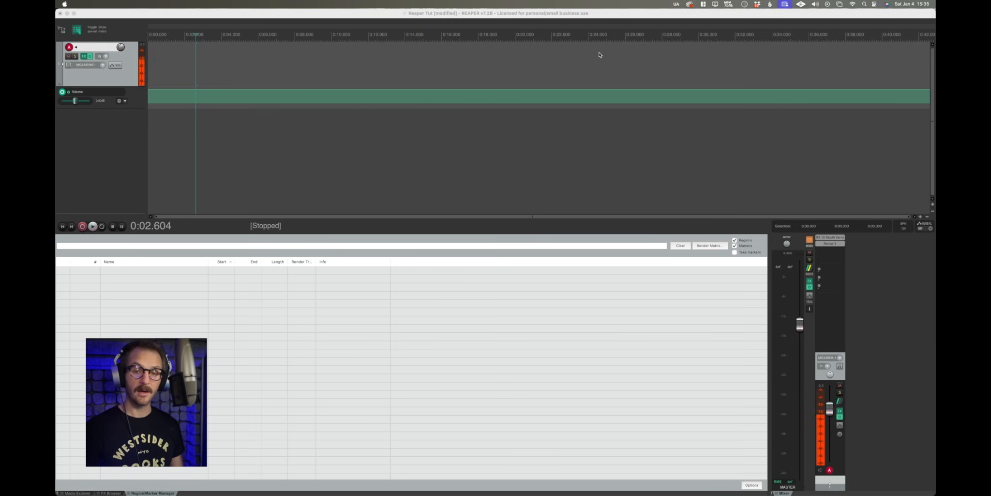
Place the edit cursor at about 0:16 and close the docked Mixer, Media Explorer, FX Browser and Region/Marker Manager.
click(451, 145)
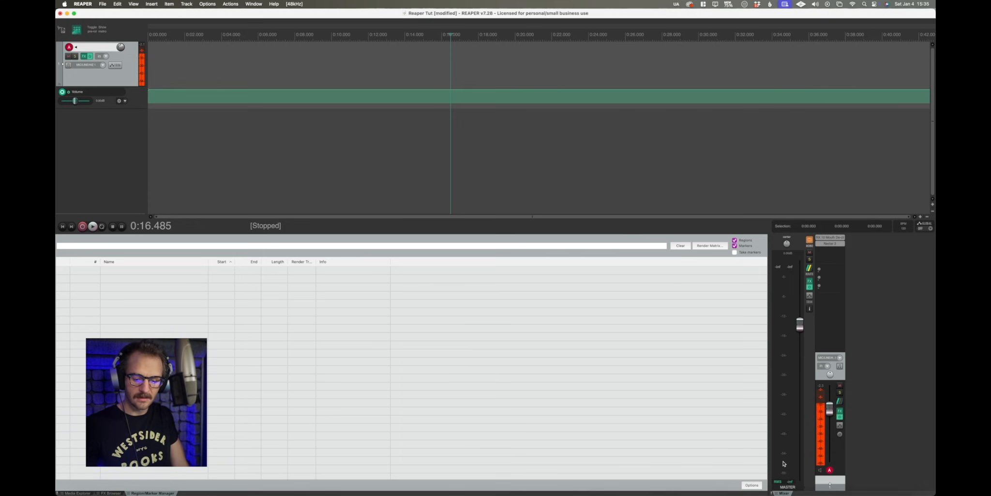
click(777, 493)
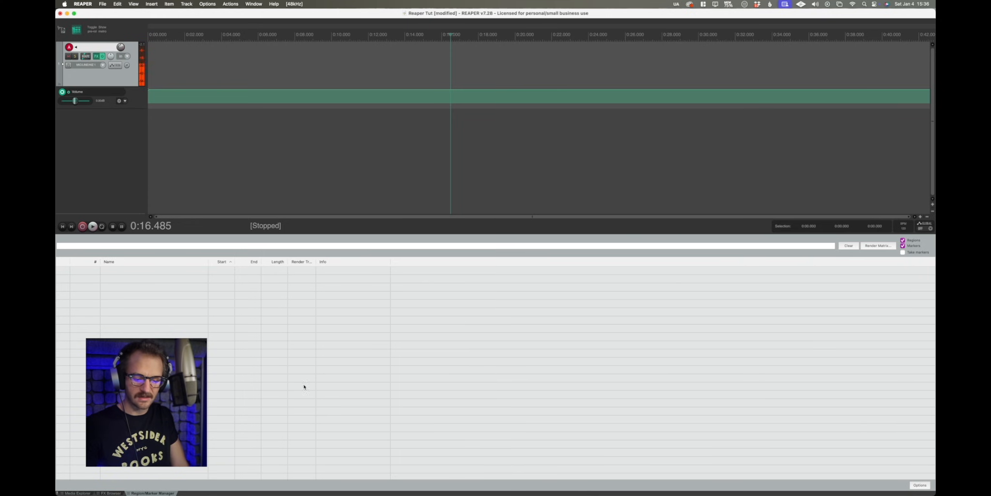
click(64, 493)
click(63, 493)
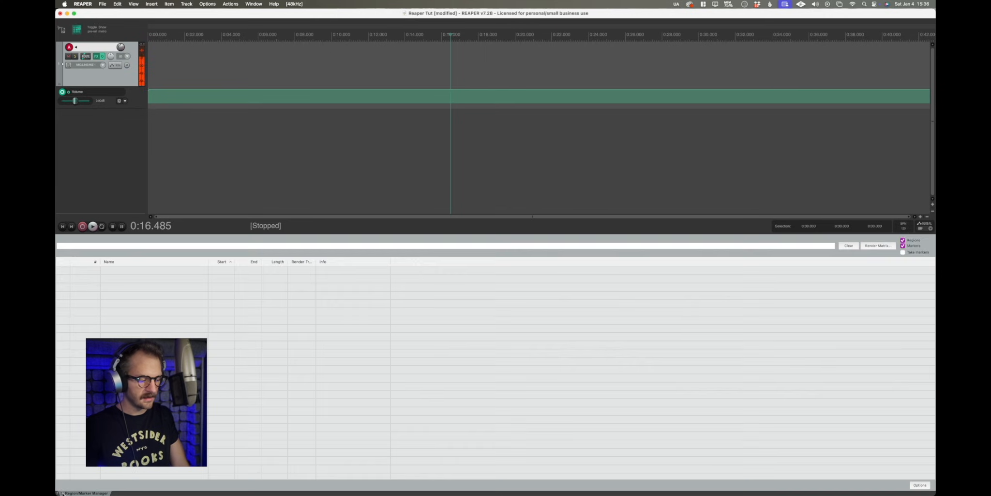
click(63, 494)
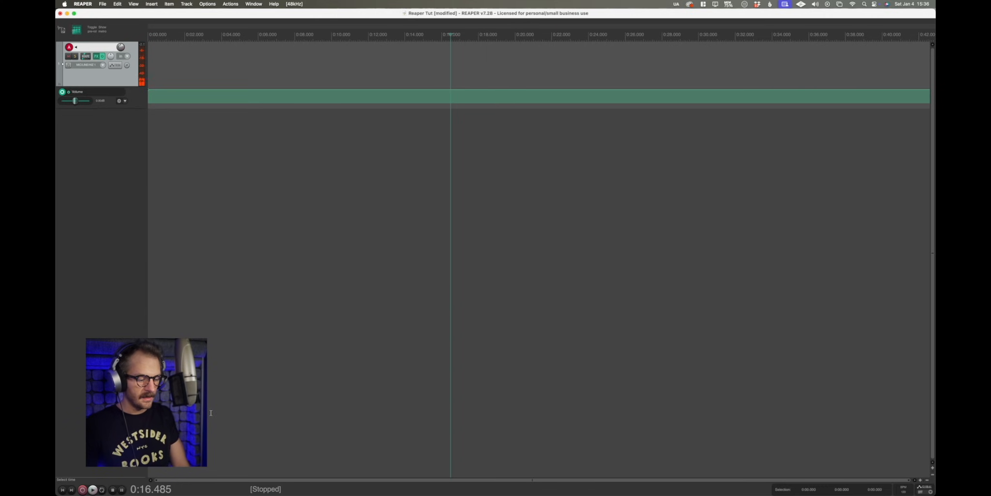
Undock the transport from the main window into a floating window, then close that transport window.
right_click(415, 488)
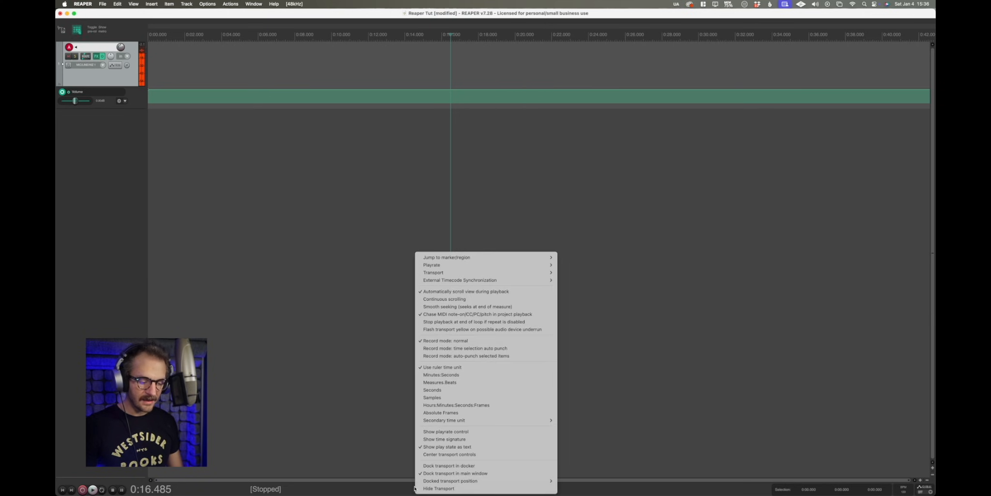
click(440, 473)
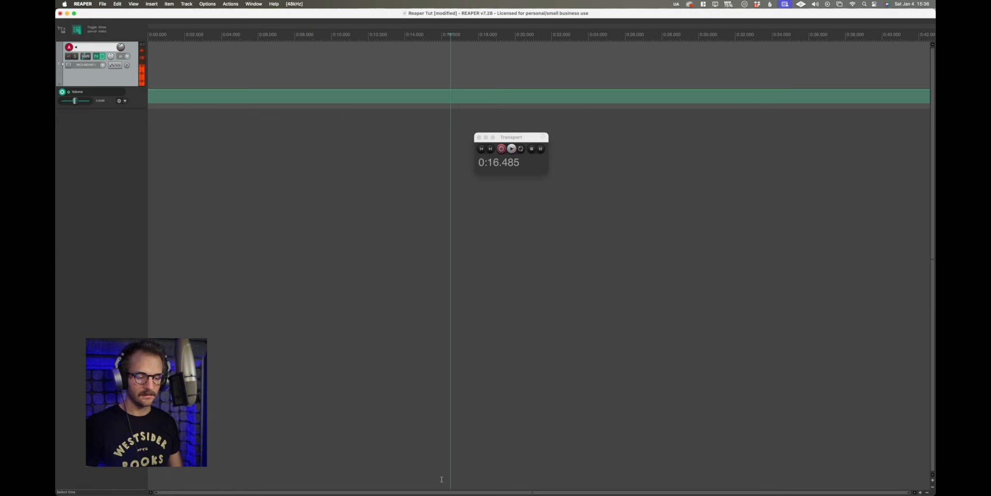
drag(534, 140, 595, 166)
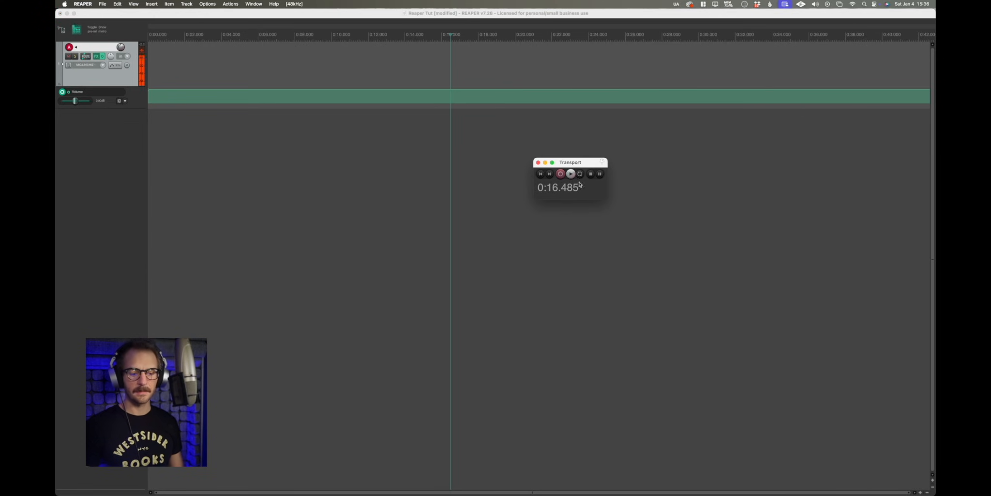
click(545, 163)
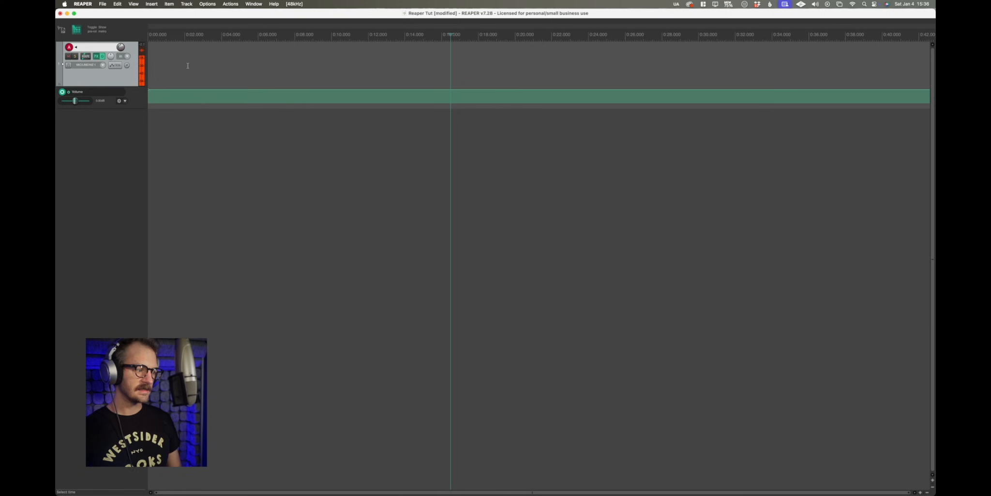
Remove the project's only track.
right_click(118, 81)
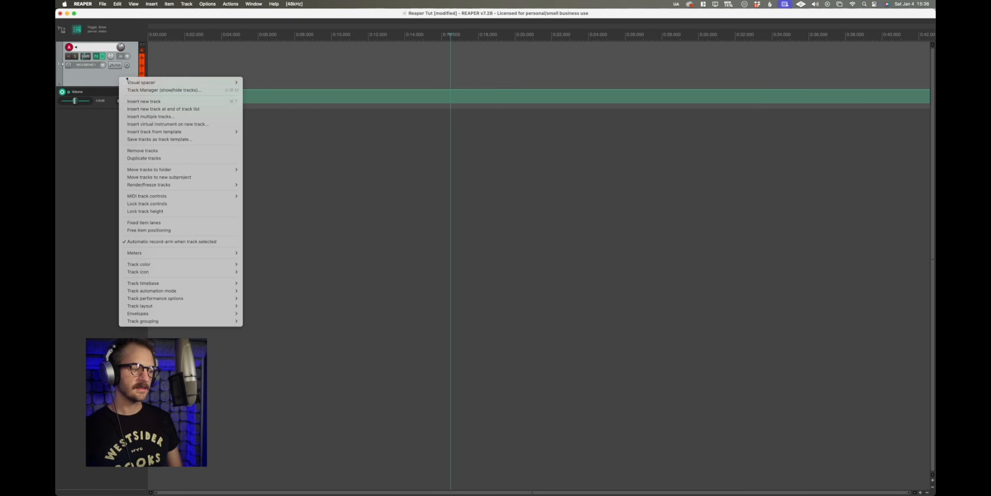
click(169, 153)
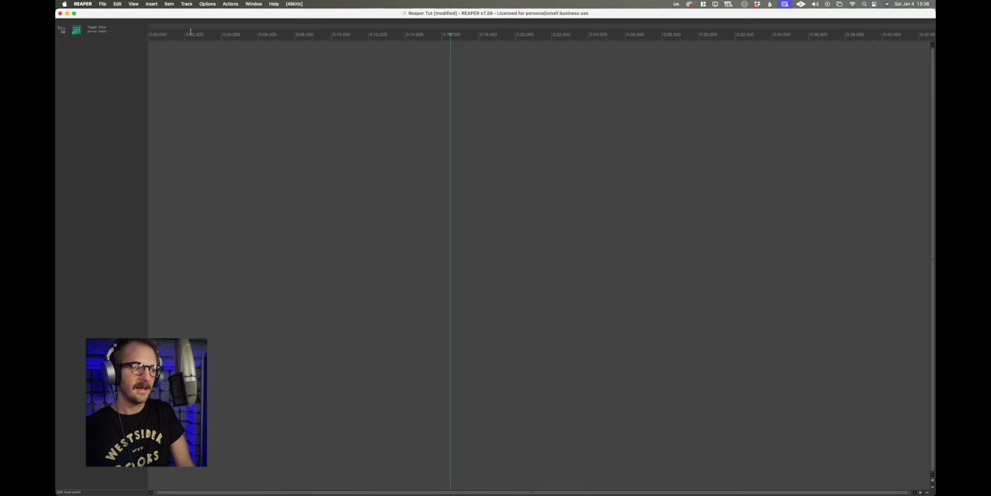
Choose Minutes:Seconds as the ruler's time unit.
right_click(594, 35)
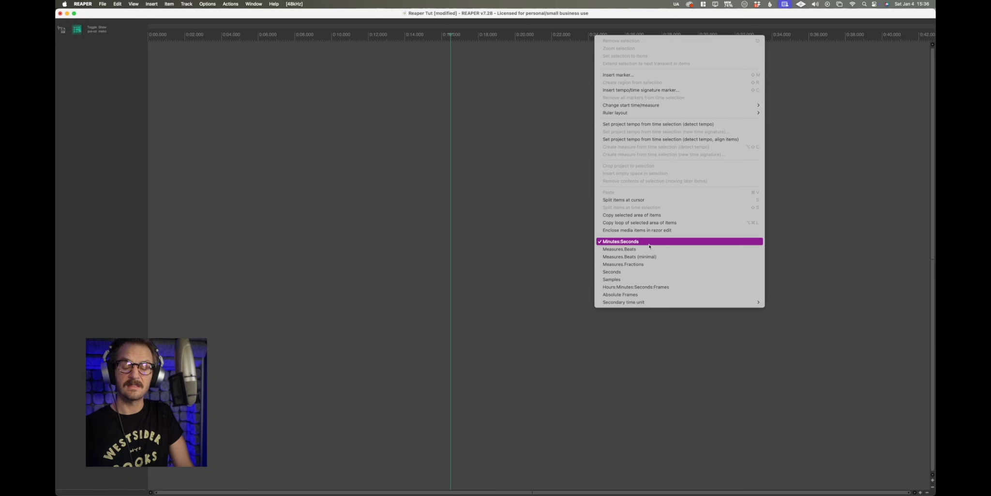
click(623, 243)
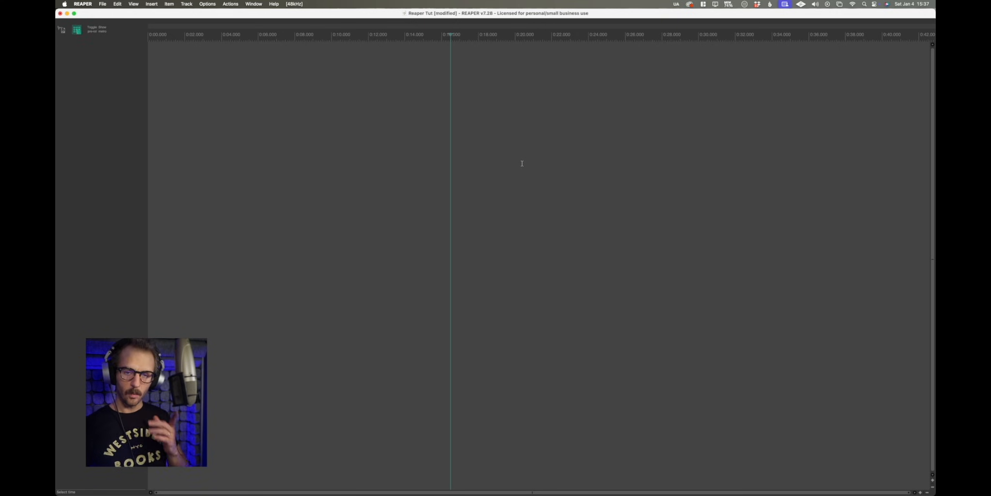
Reopen the transport and dock it back in the main window.
click(134, 4)
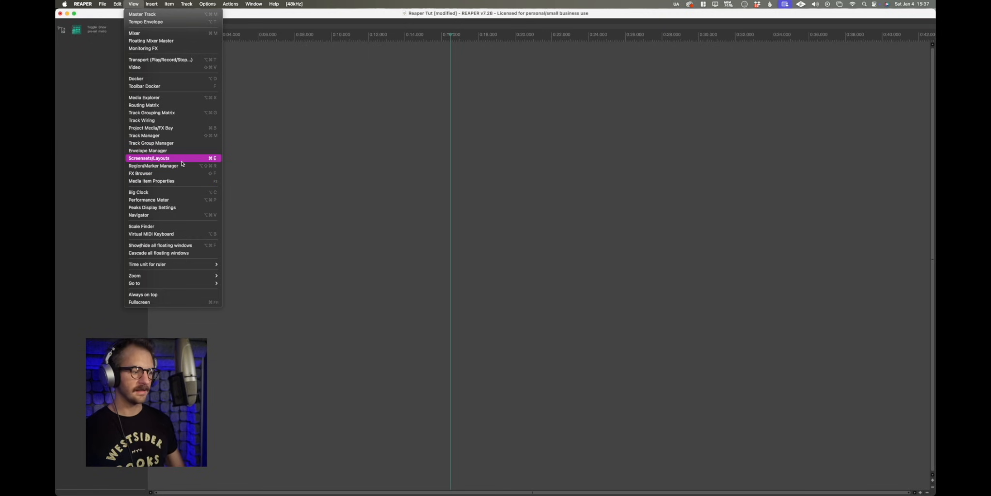
click(165, 60)
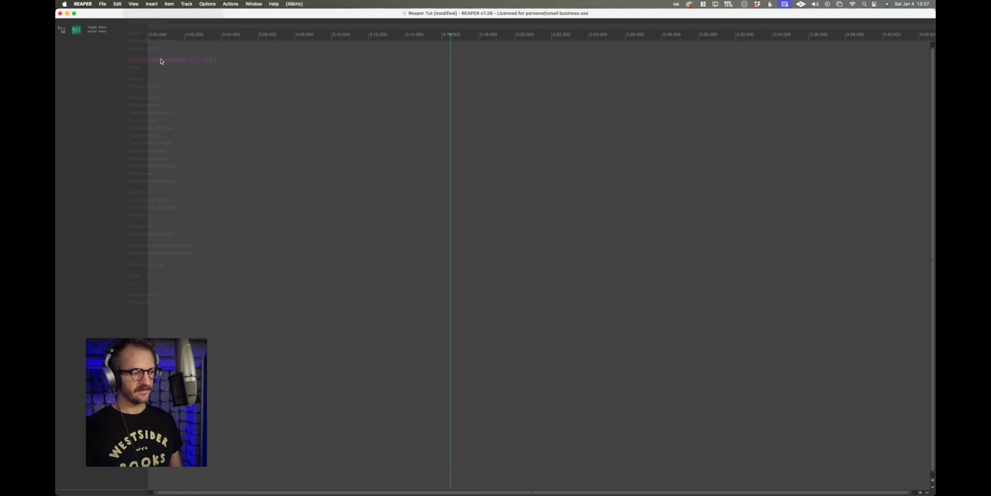
drag(589, 161, 566, 146)
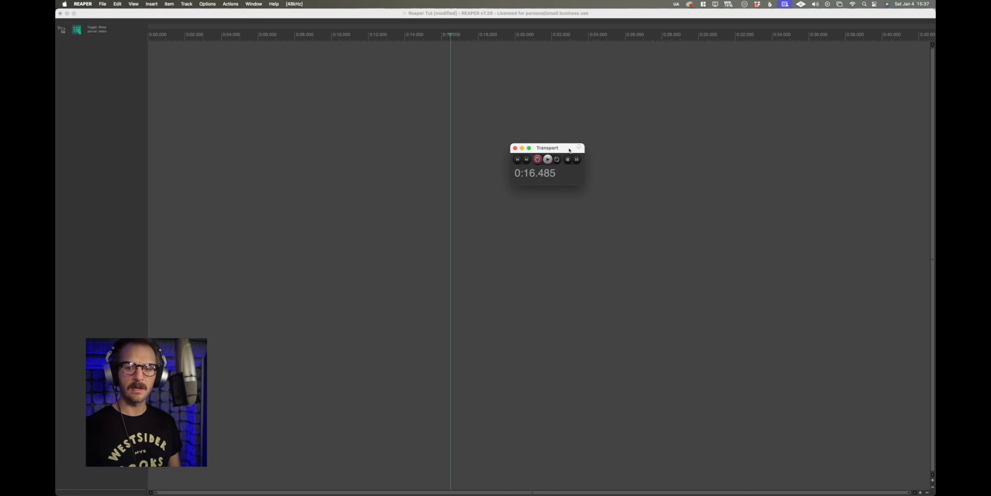
right_click(573, 178)
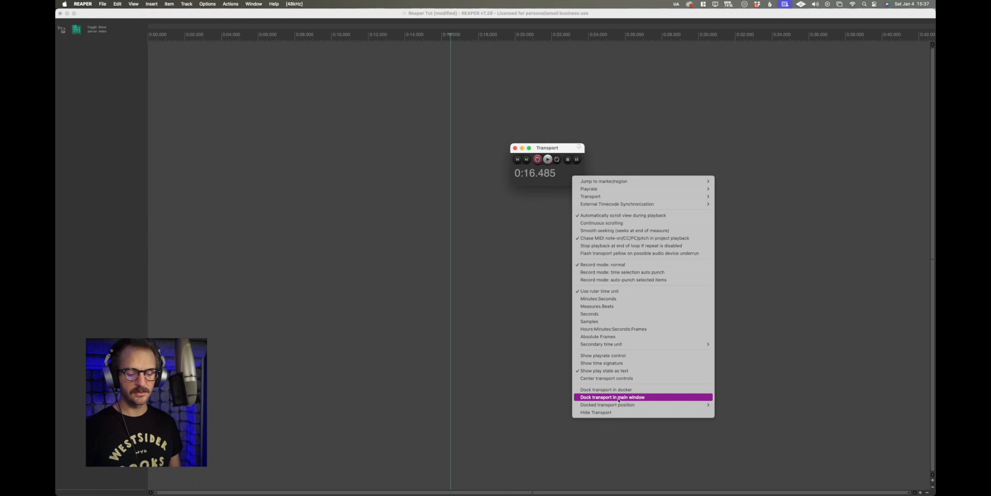
click(634, 397)
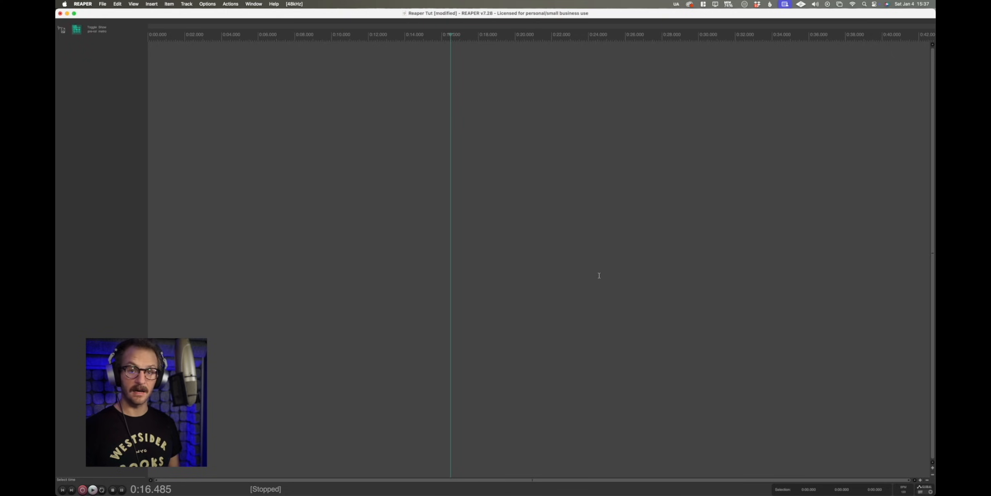
Open the Media Explorer in the docker.
click(137, 4)
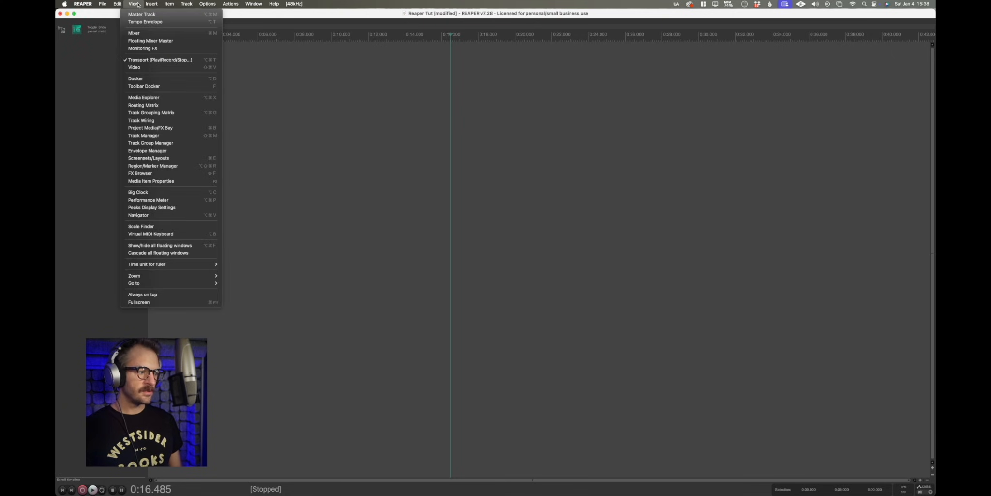
click(159, 99)
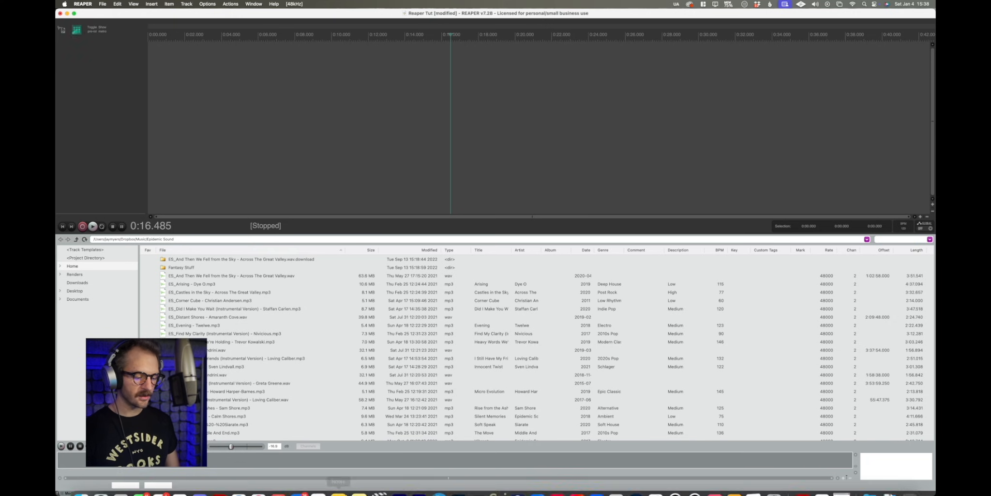
click(83, 488)
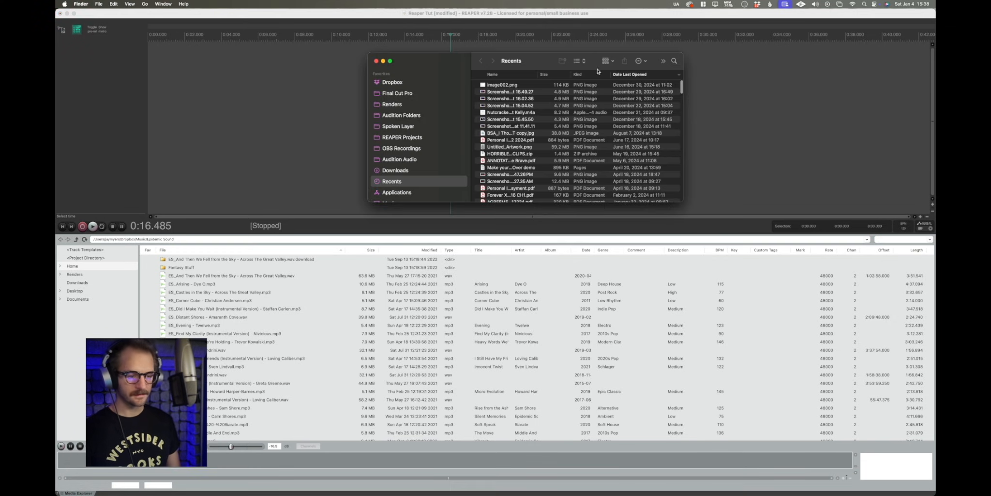
drag(460, 64, 562, 80)
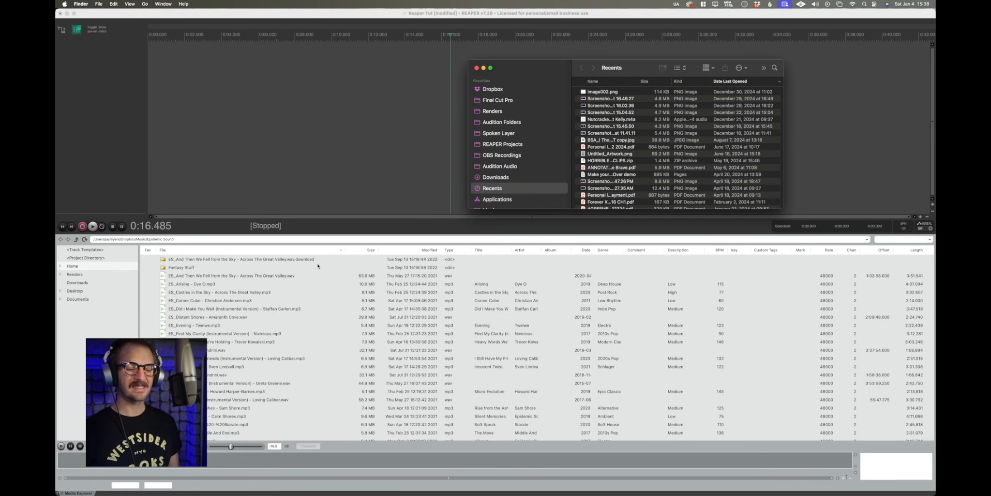
drag(543, 73, 421, 84)
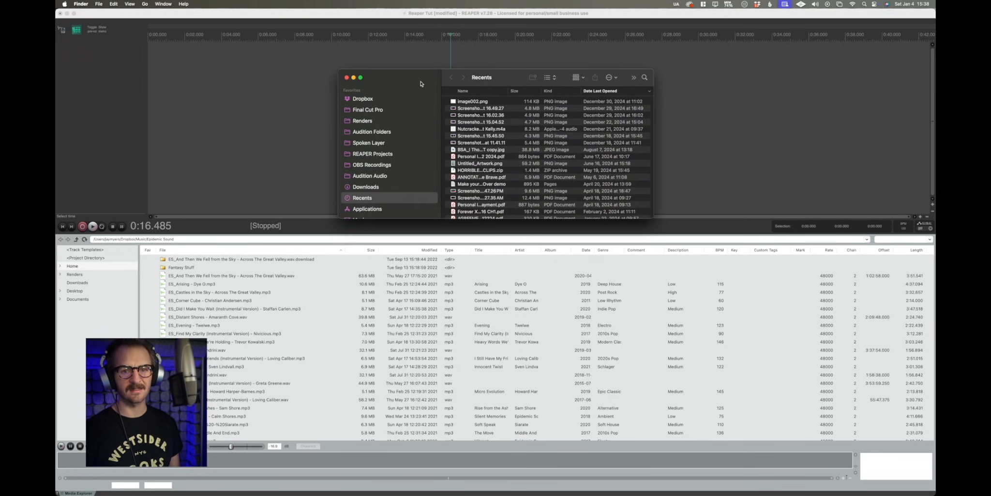
click(346, 78)
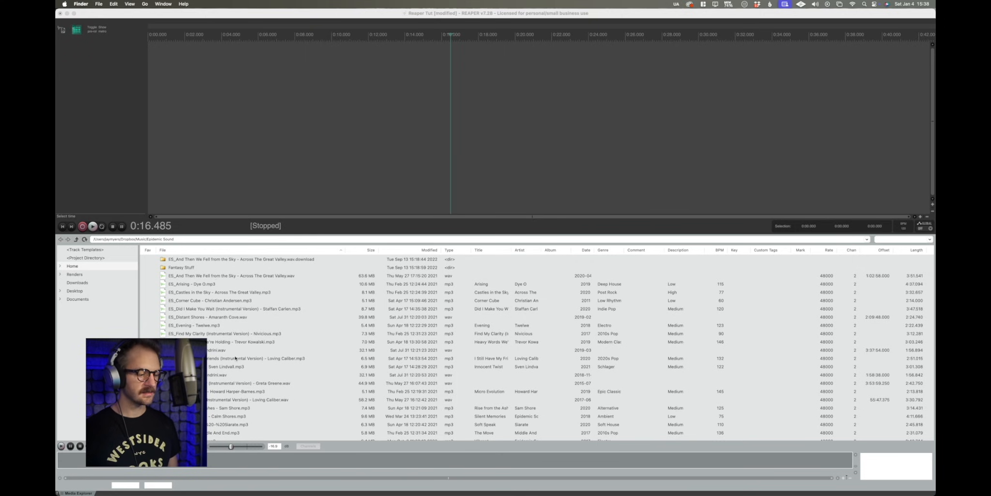
Preview the file ES_Innocent Twist in the Media Explorer, then stop the preview.
scroll(235, 358, down, 2)
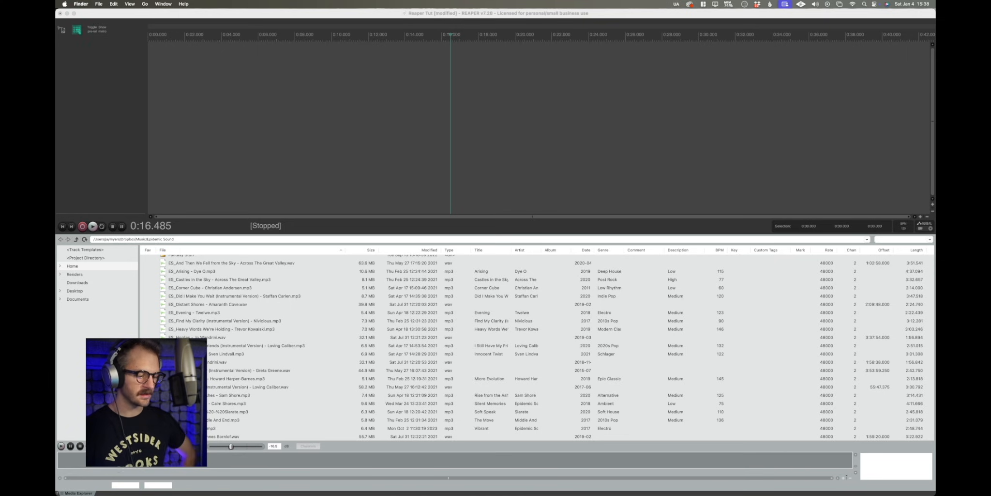
click(227, 354)
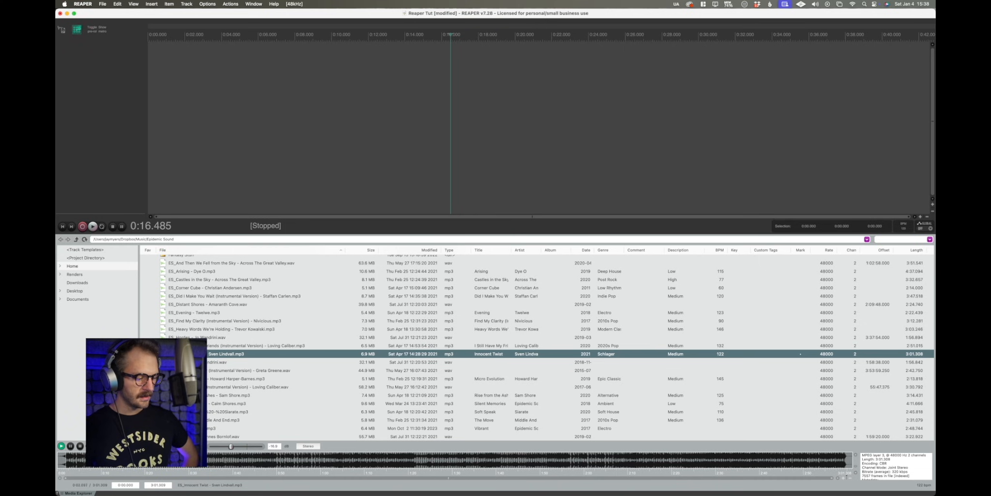
click(81, 446)
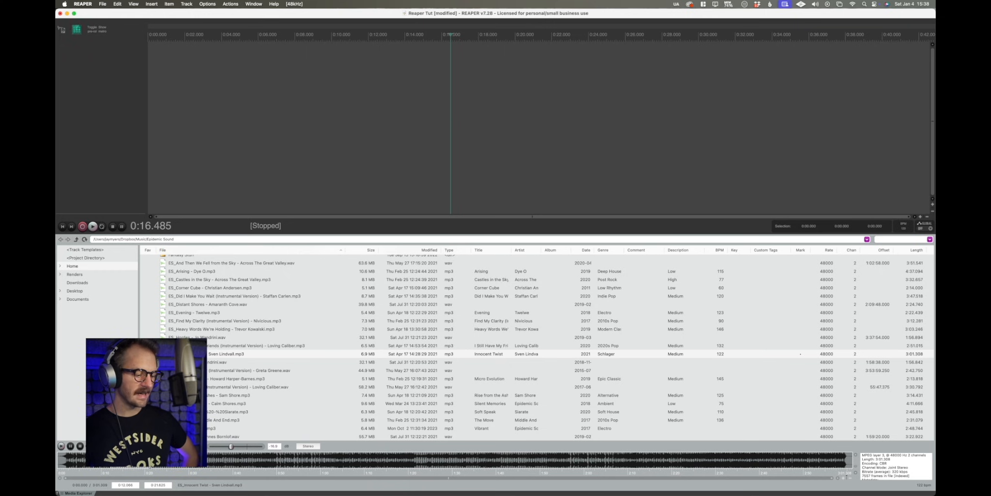
key(space)
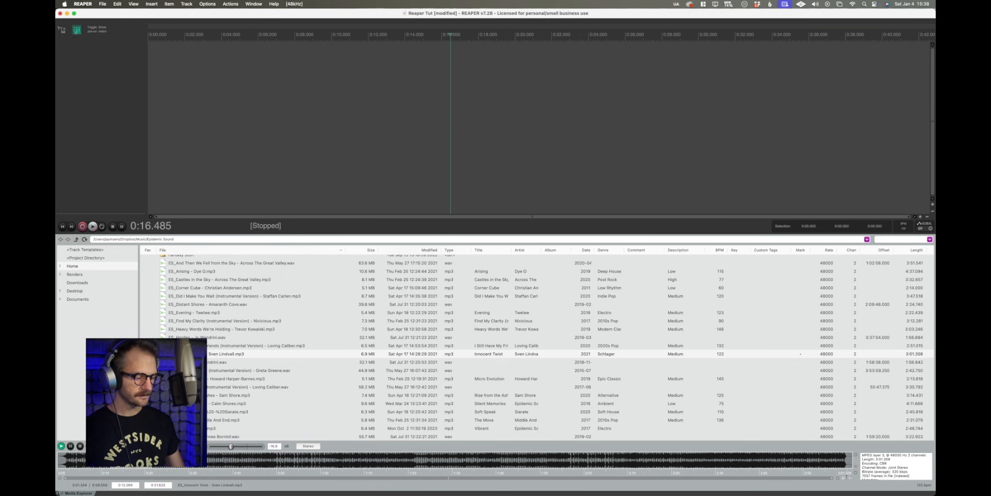
click(80, 446)
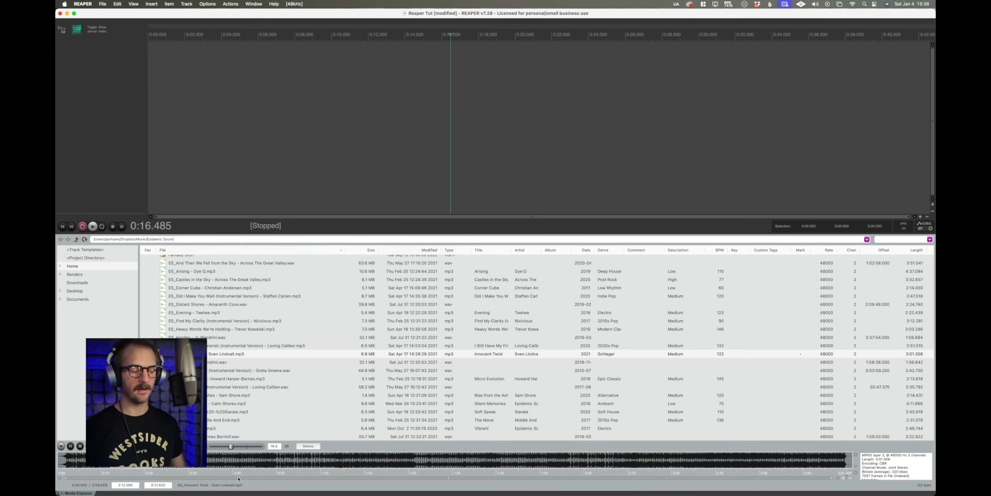
Place the edit cursor at about 0:07 and open the Region/Marker Manager.
click(277, 138)
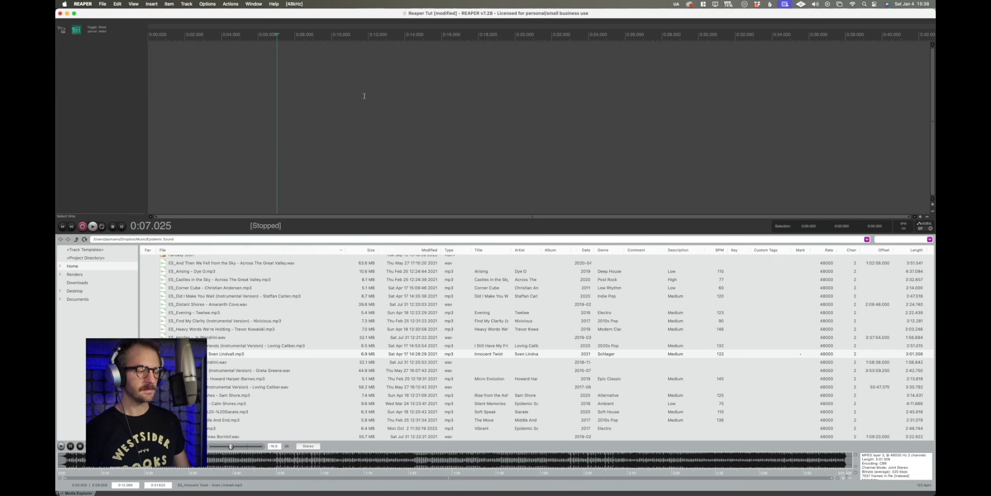
click(133, 4)
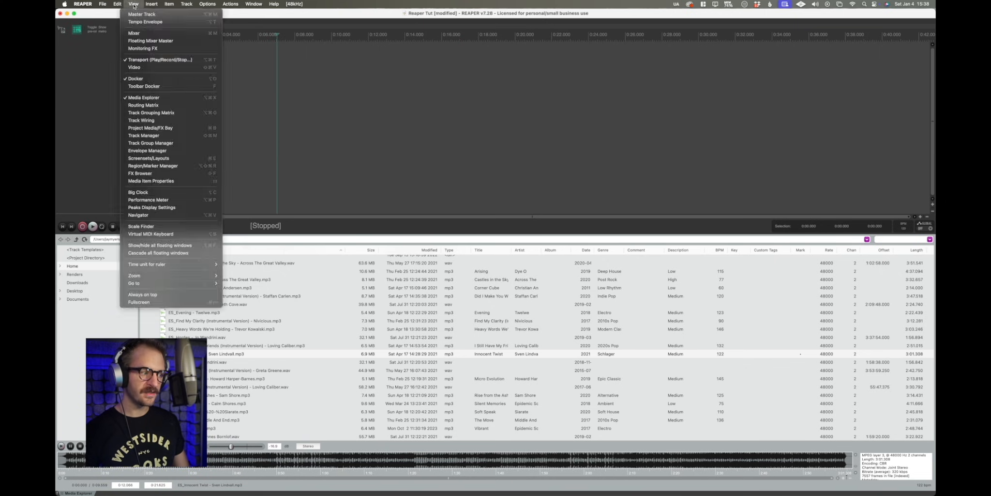
click(154, 166)
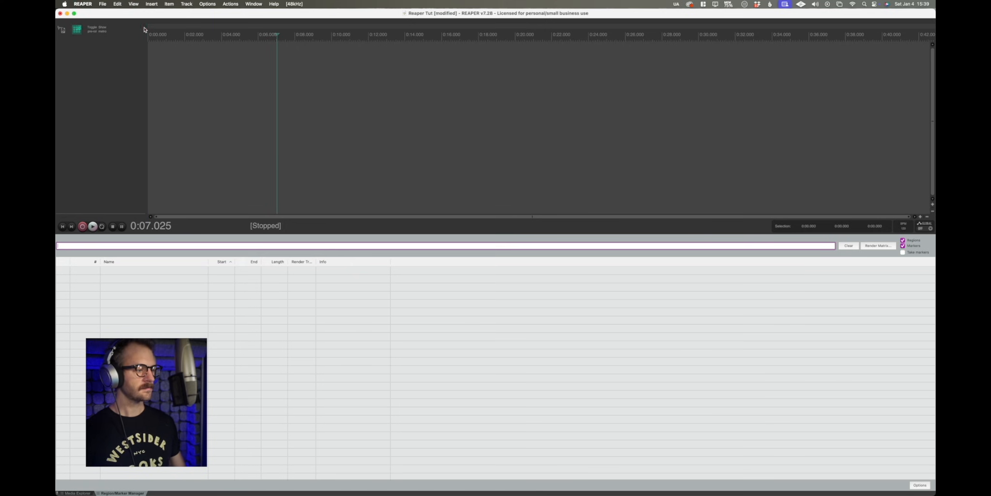
Open the FX Browser in the docker.
click(133, 4)
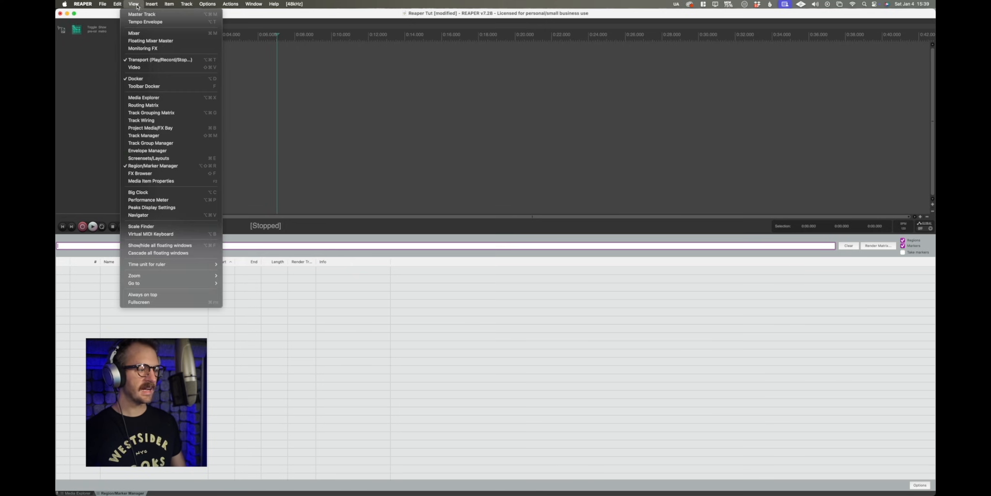
click(148, 174)
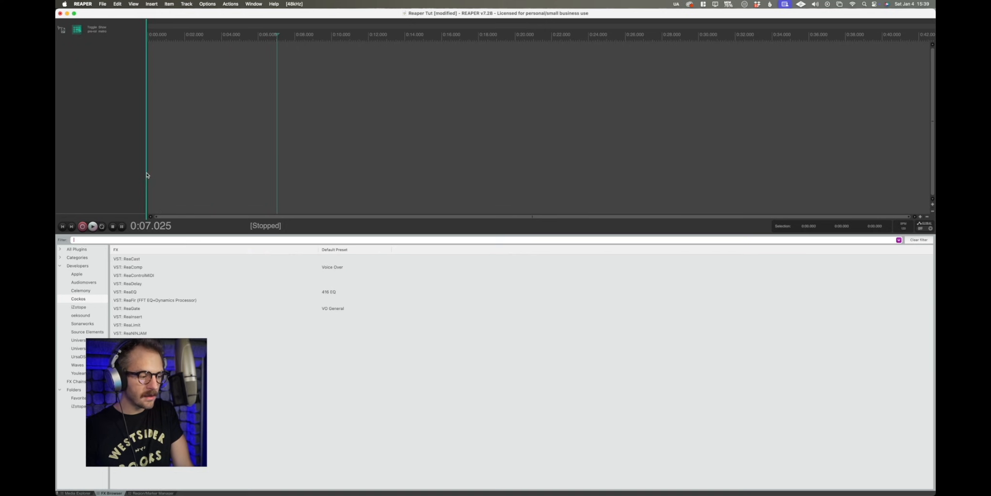
Browse the FX Browser's plugin lists by developer, from Cockos down to oeksound.
click(92, 308)
key(Down)
key(Down)
key(Down)
key(Down)
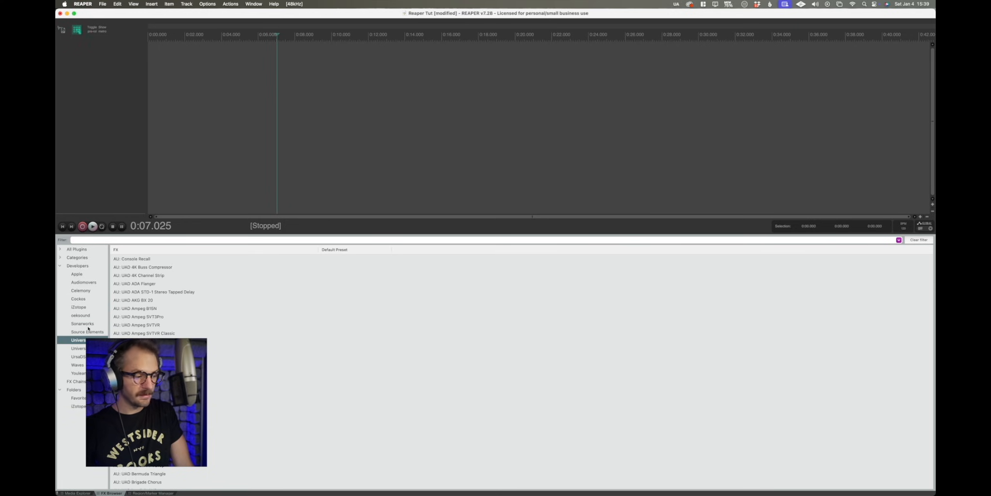
click(86, 316)
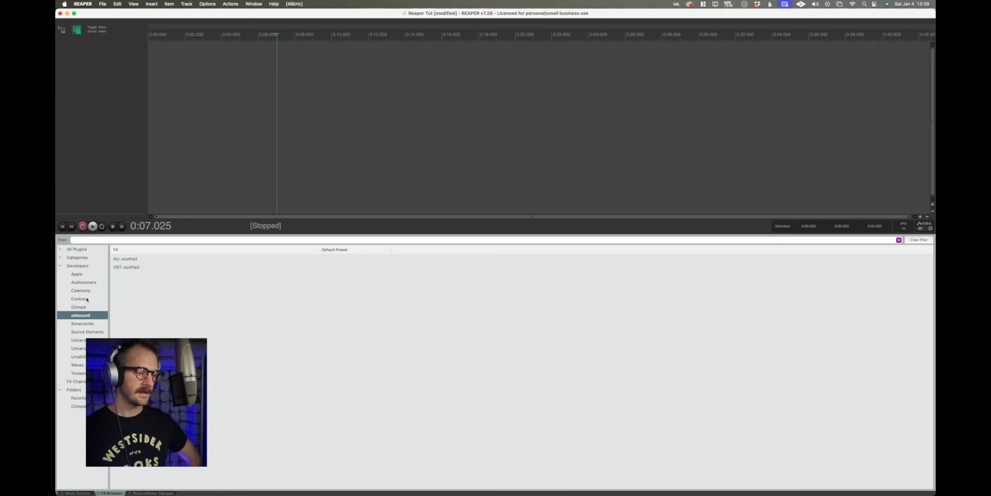
List the Cockos plugins in the FX Browser, then switch the docker to the Region/Marker Manager.
click(88, 299)
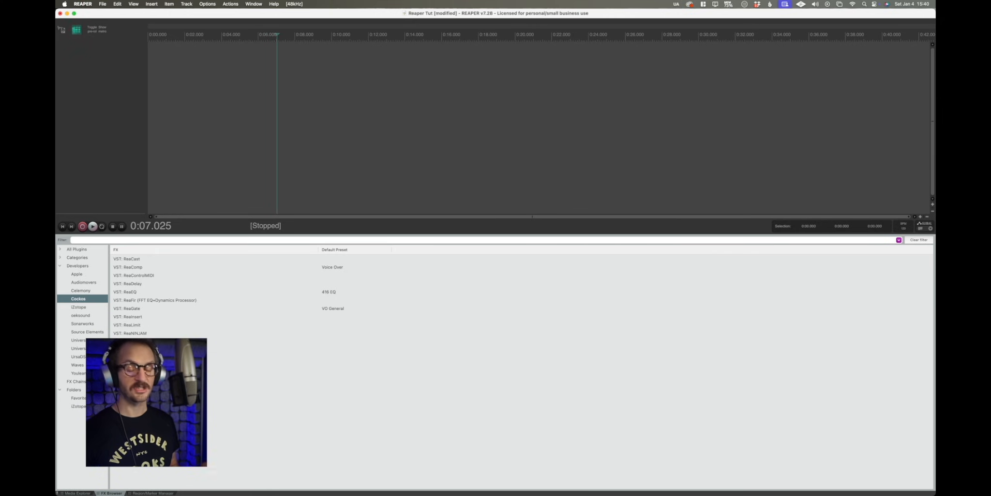
click(150, 493)
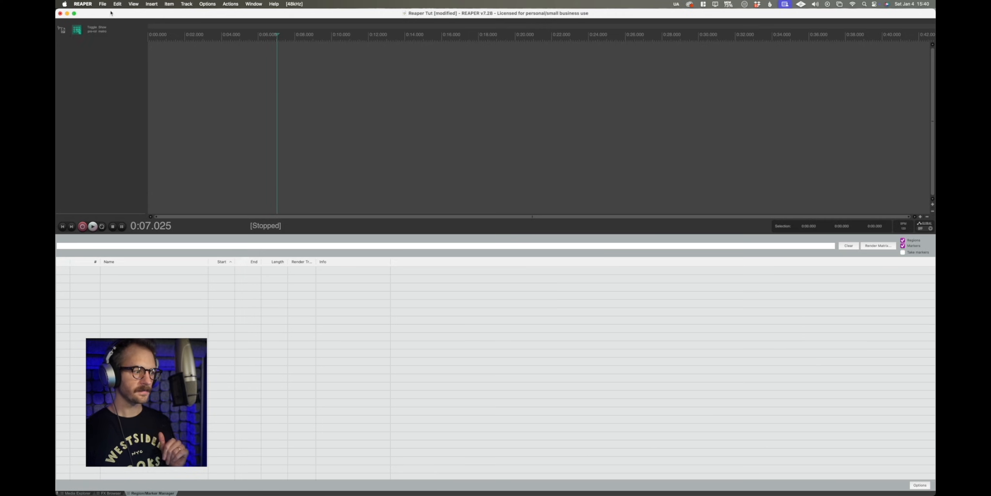
Open the Mixer in the docker beside the Region/Marker Manager and widen it by moving the divider.
click(135, 4)
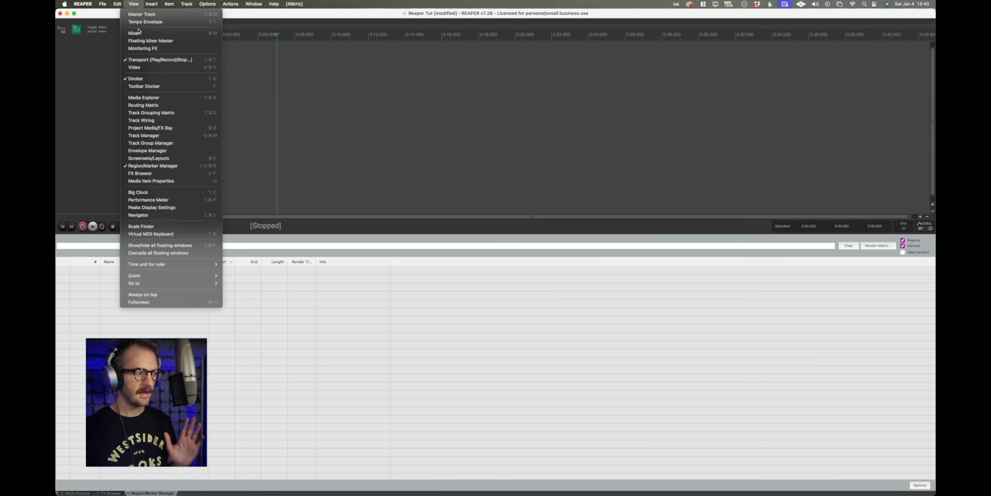
click(166, 33)
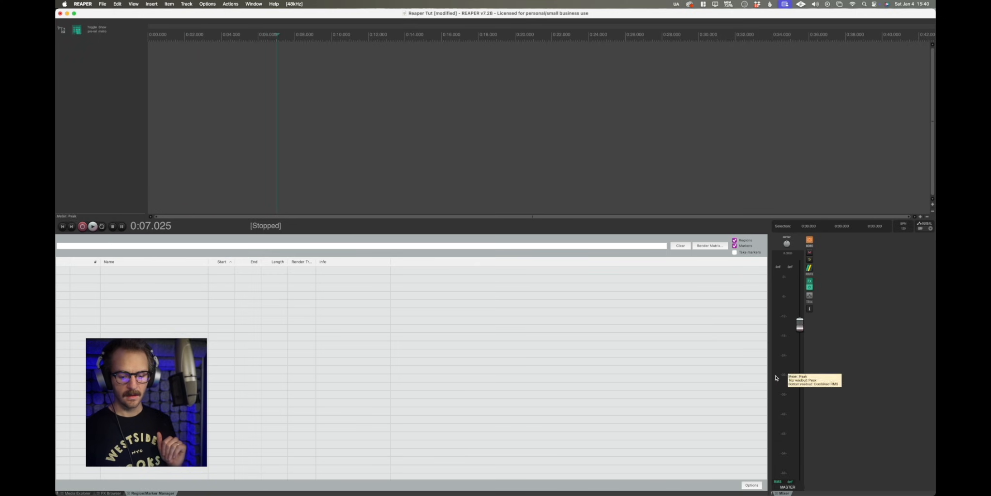
drag(769, 375, 446, 372)
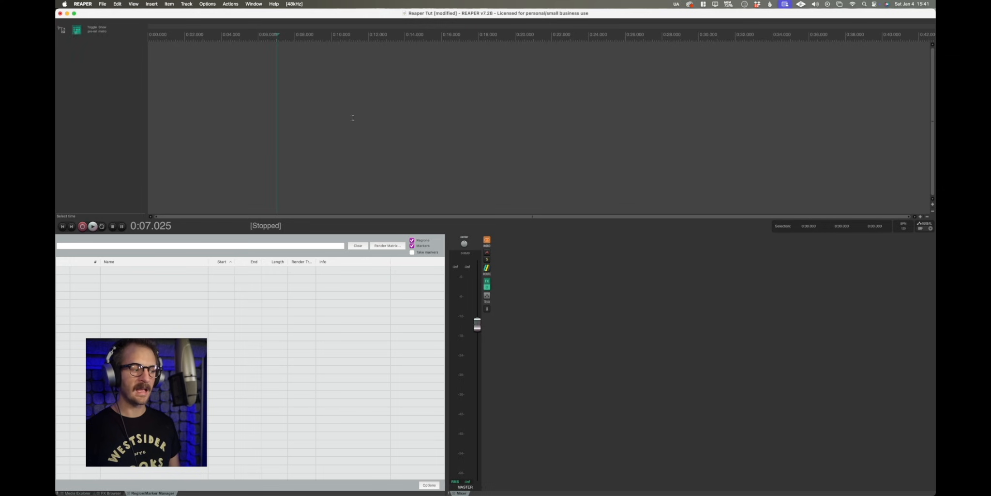
Insert a new track in the empty track area and enlarge its height.
right_click(101, 71)
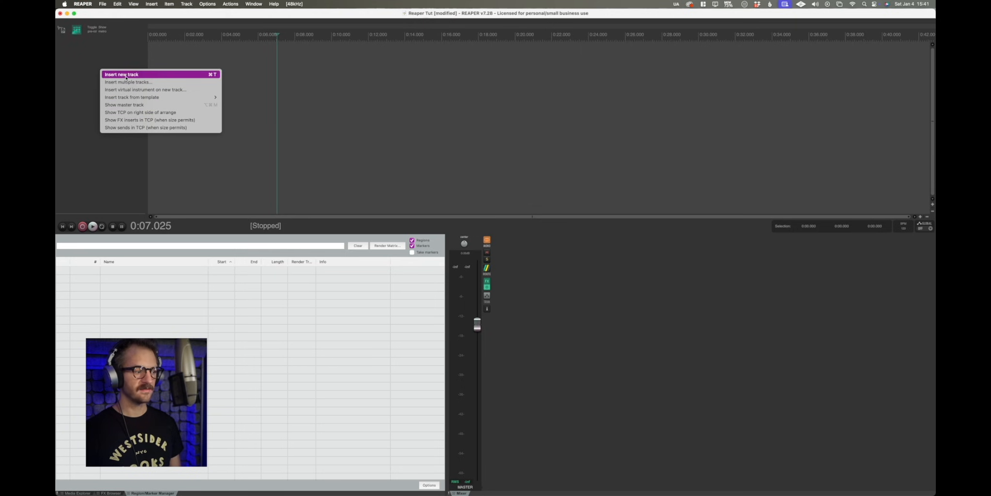
click(125, 76)
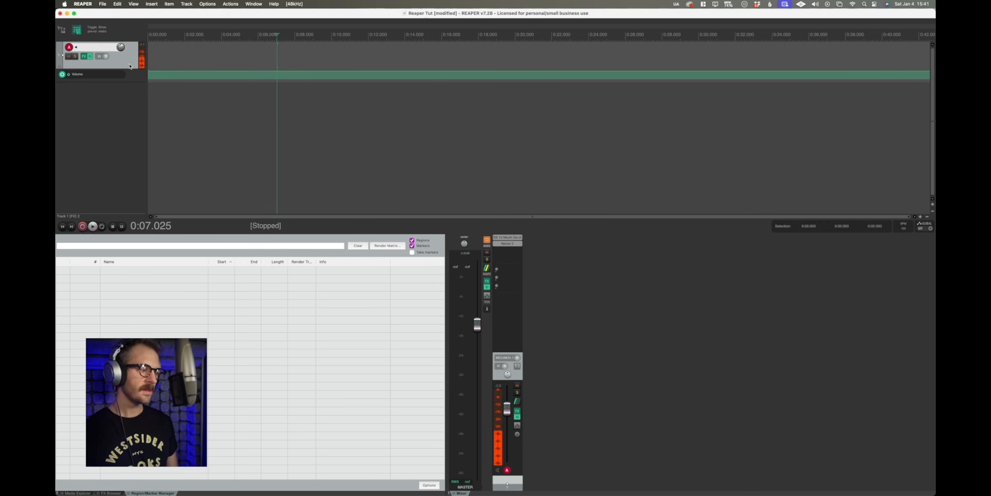
drag(129, 69, 131, 94)
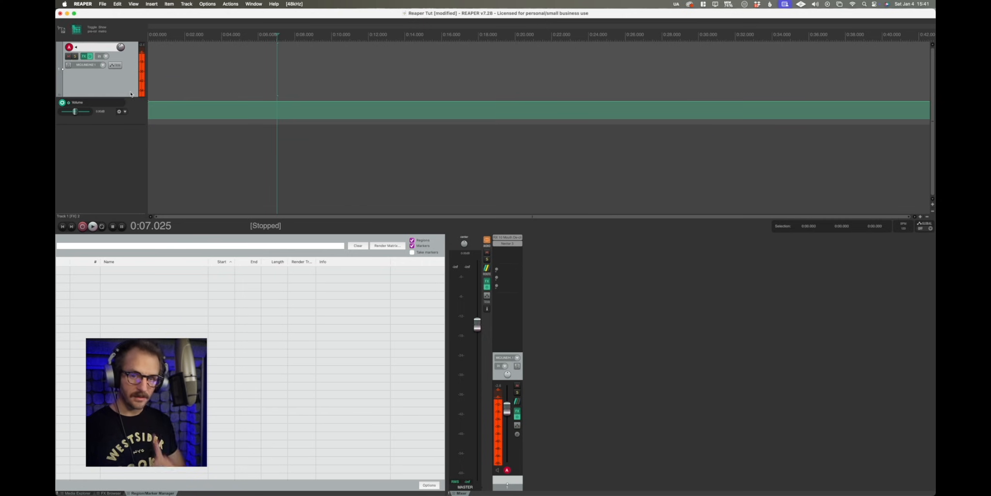
right_click(121, 140)
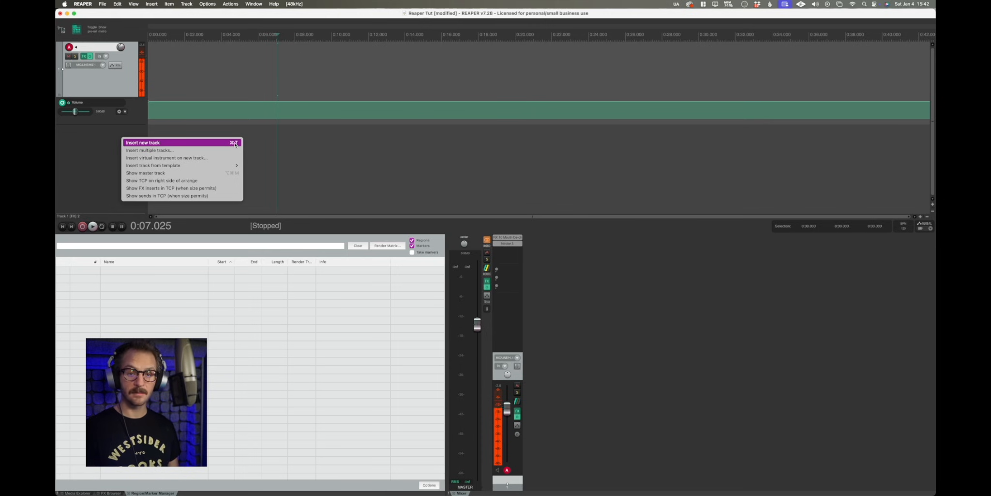
click(303, 138)
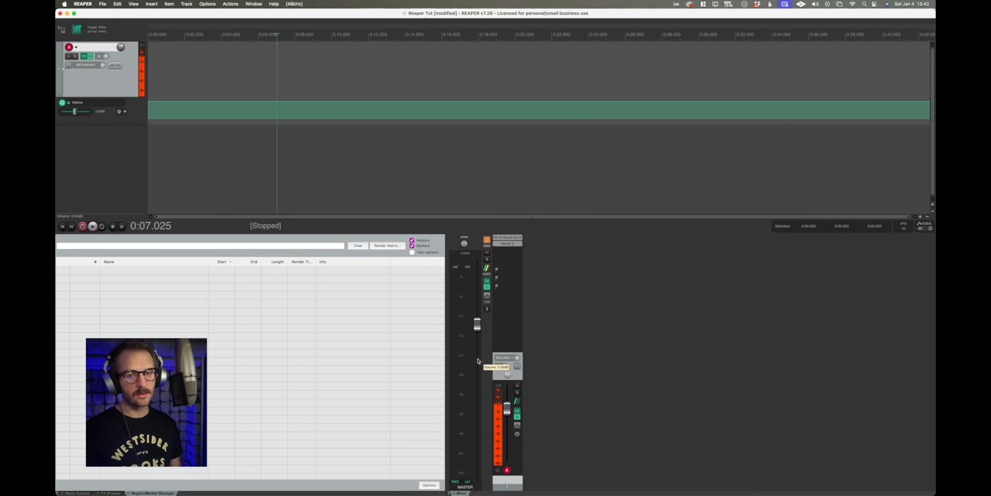
Narrow the docked mixer by moving the divider between the Region/Marker Manager and the mixer.
mouse_move(446, 342)
mouse_down()
mouse_move(578, 340)
mouse_move(538, 378)
mouse_up()
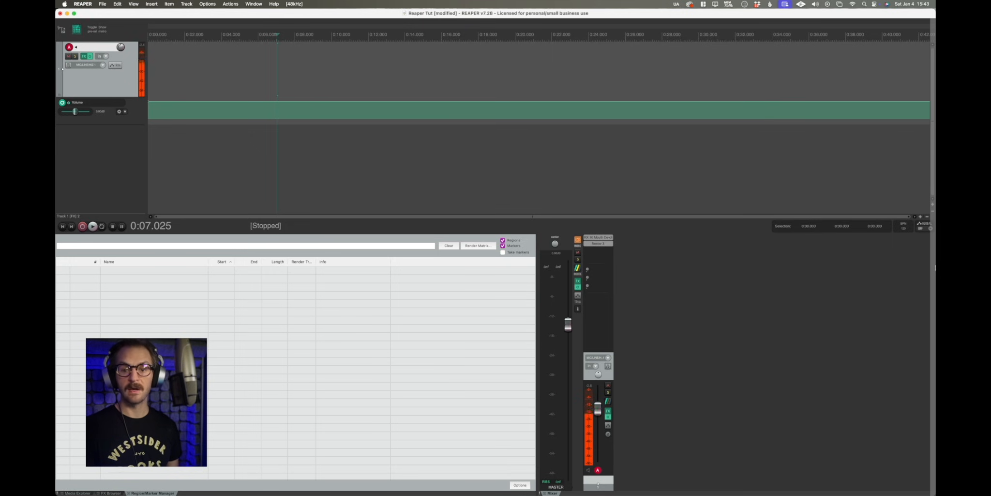
drag(936, 268, 936, 267)
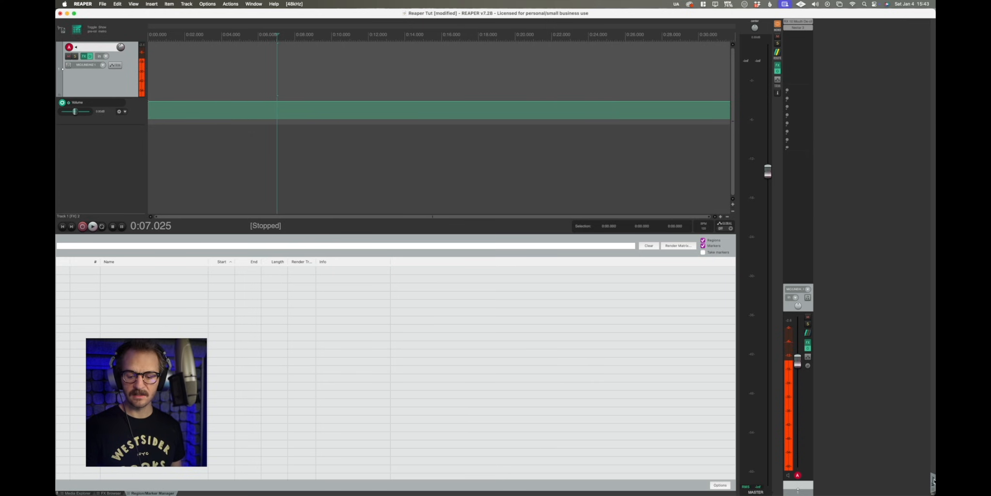
drag(869, 483, 869, 494)
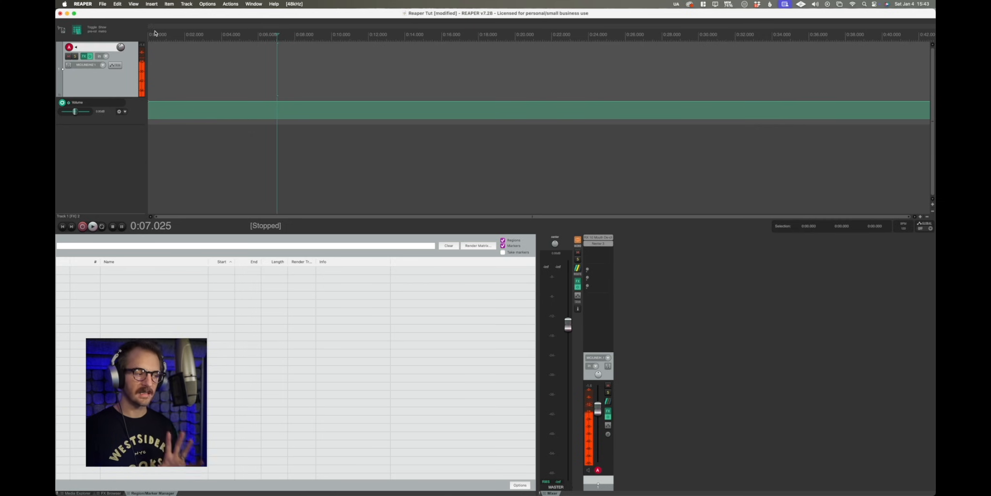
click(78, 33)
click(79, 34)
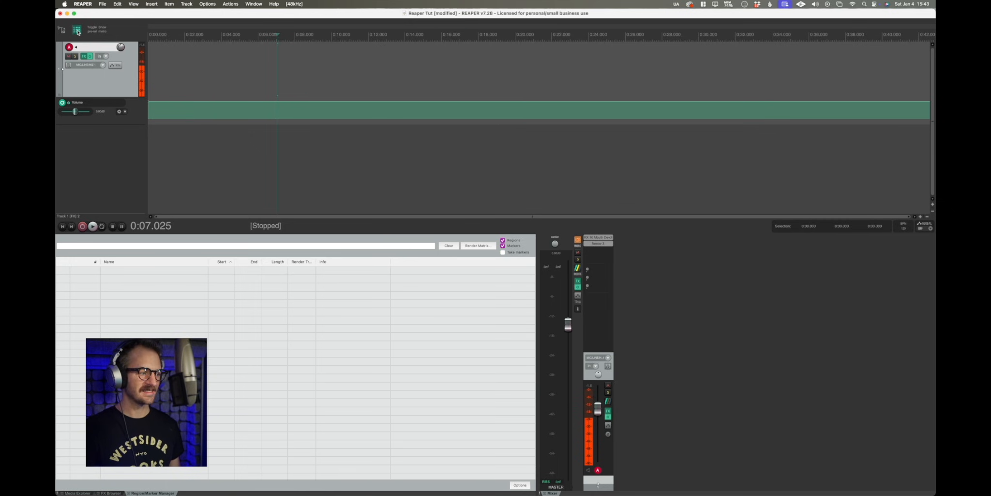
click(79, 33)
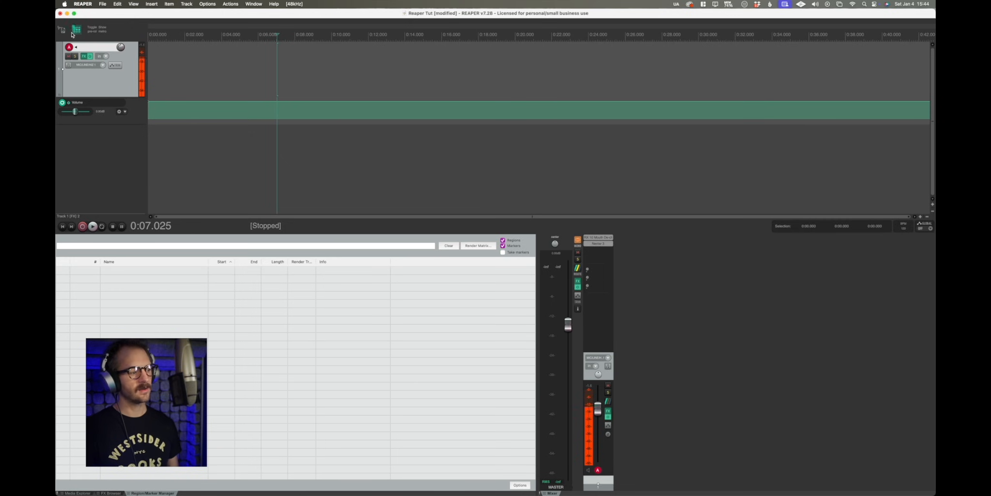
Open the toolbar customization dialog, move it, and close it again.
right_click(122, 30)
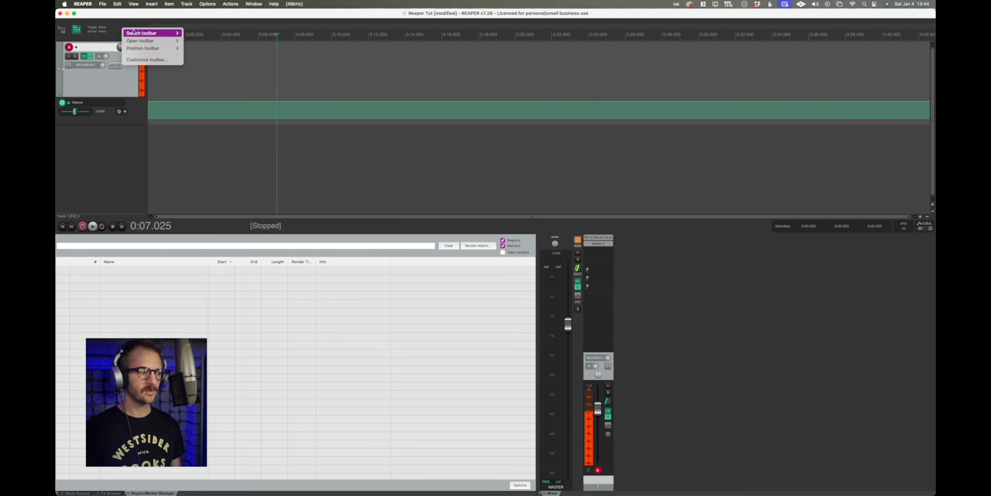
click(147, 59)
drag(508, 33, 635, 72)
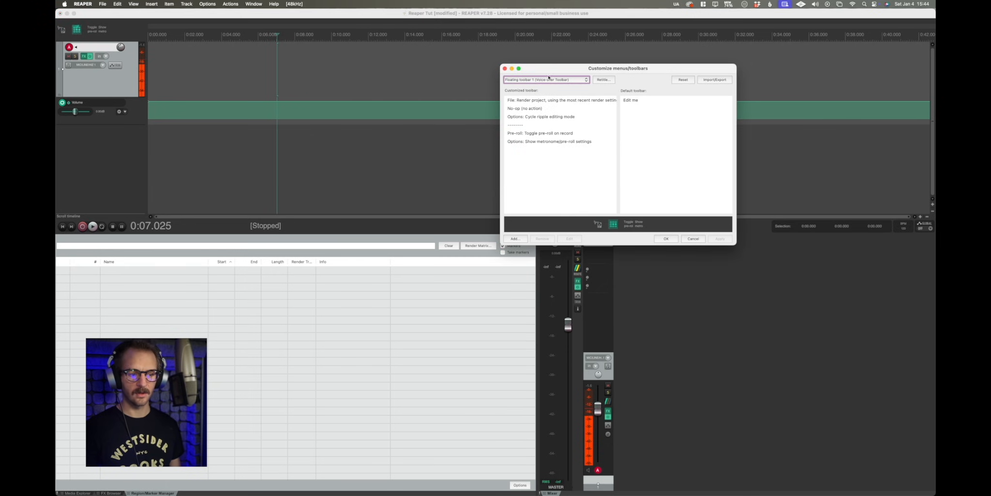
click(505, 68)
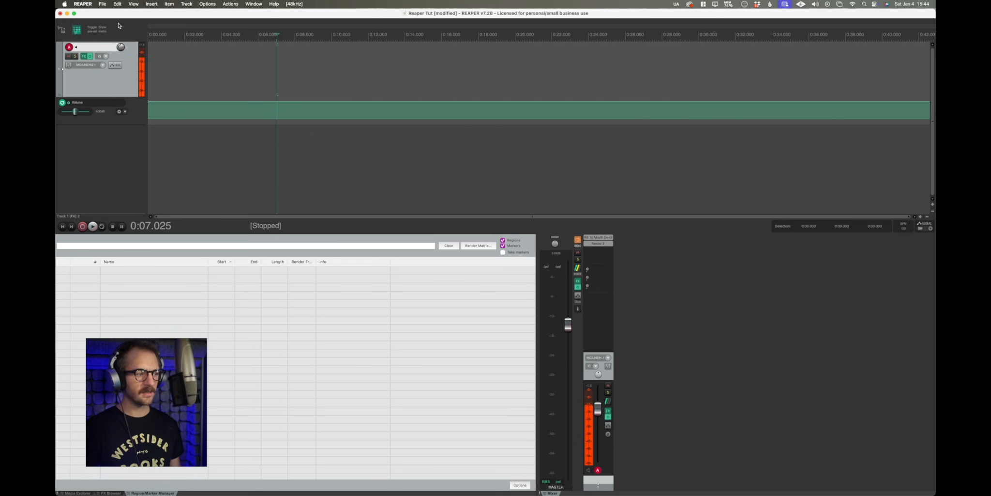
Reopen the Customize menus/toolbars dialog for the floating toolbar and move it into view.
click(134, 4)
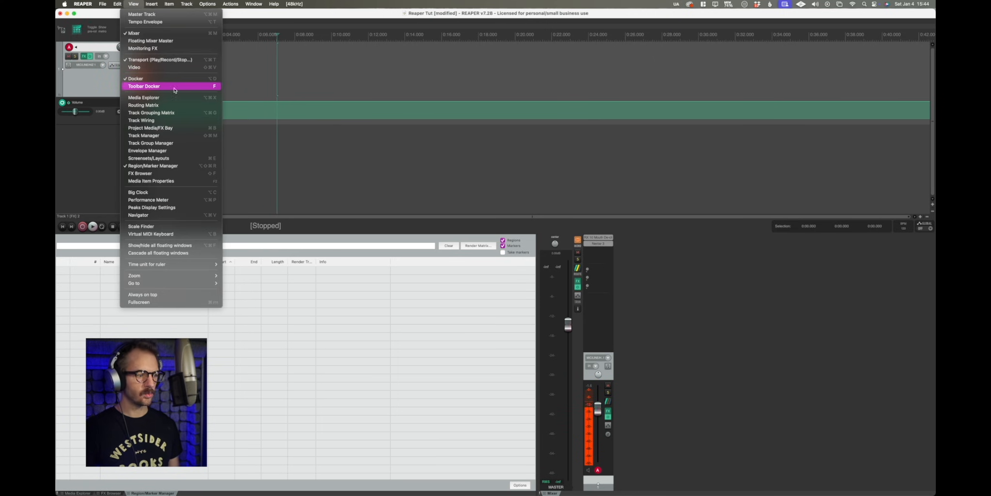
click(312, 68)
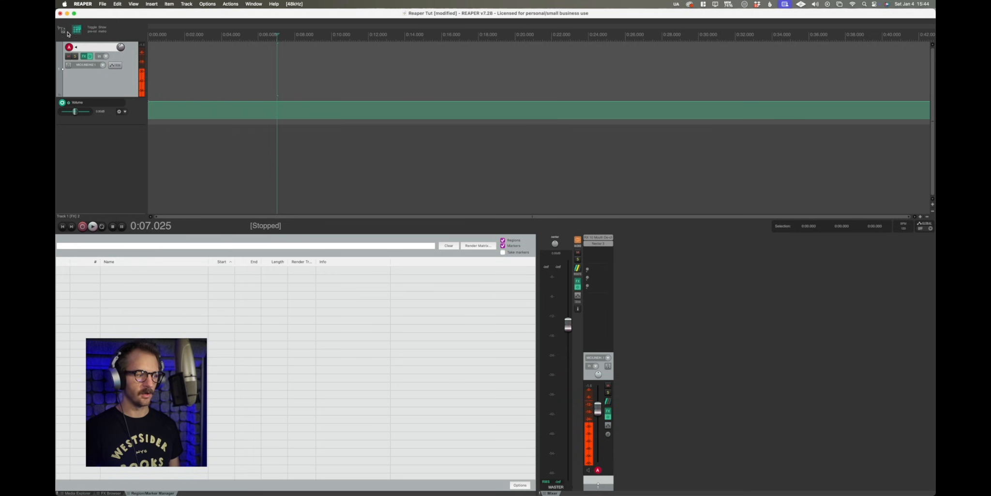
right_click(135, 32)
click(165, 61)
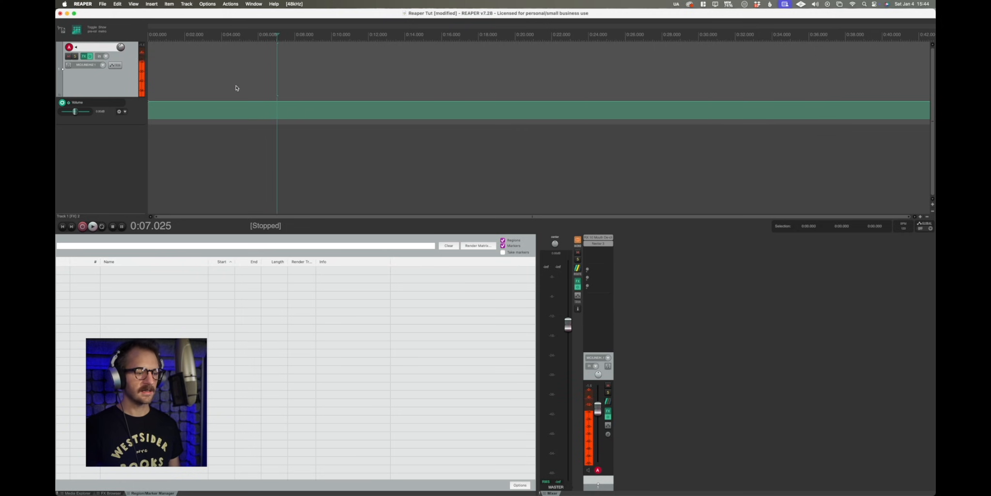
drag(574, 68, 524, 63)
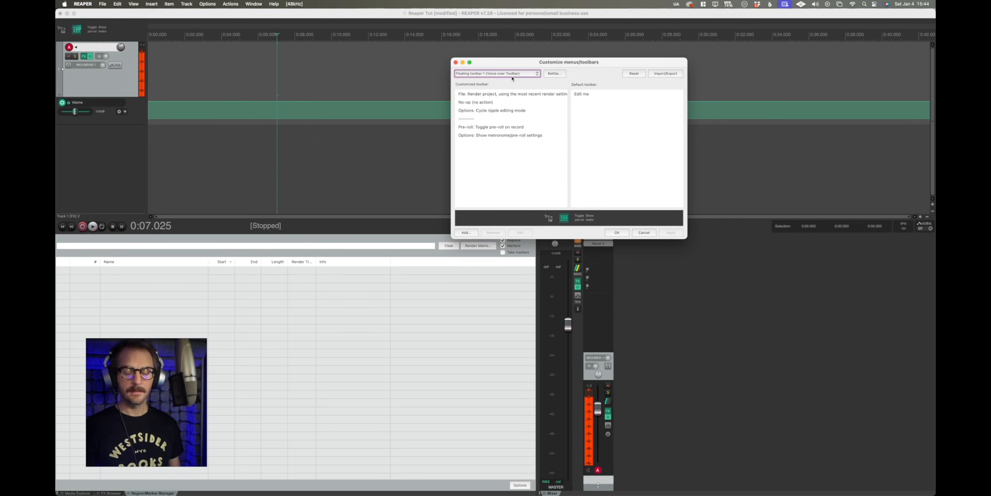
Select the Options: Cycle ripple editing mode entry and open the Actions list to add a toolbar action.
click(481, 110)
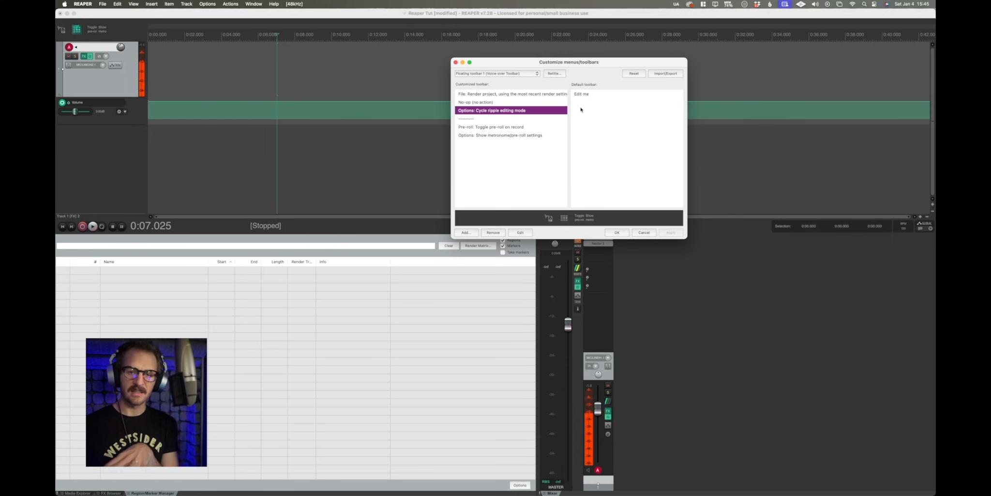
click(473, 233)
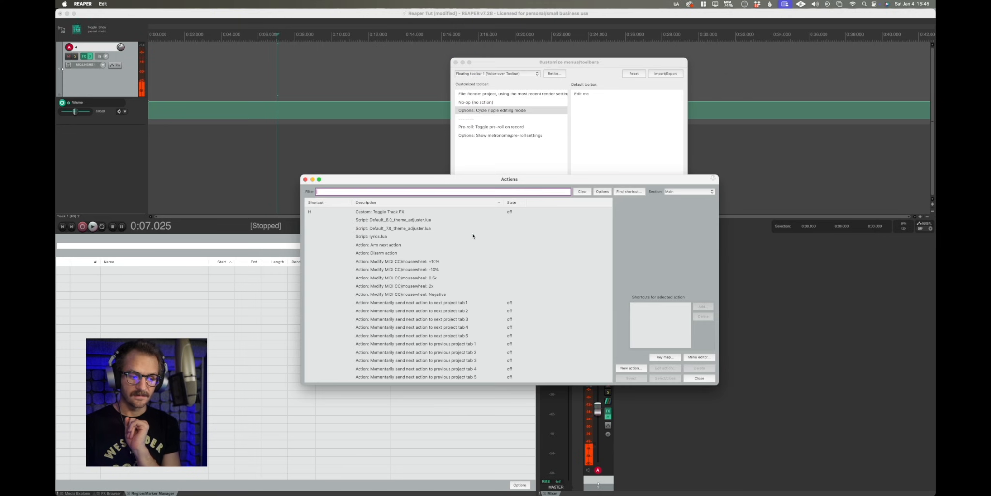
drag(541, 180, 604, 70)
Scroll through the Actions list to browse the available actions.
scroll(489, 185, down, 10)
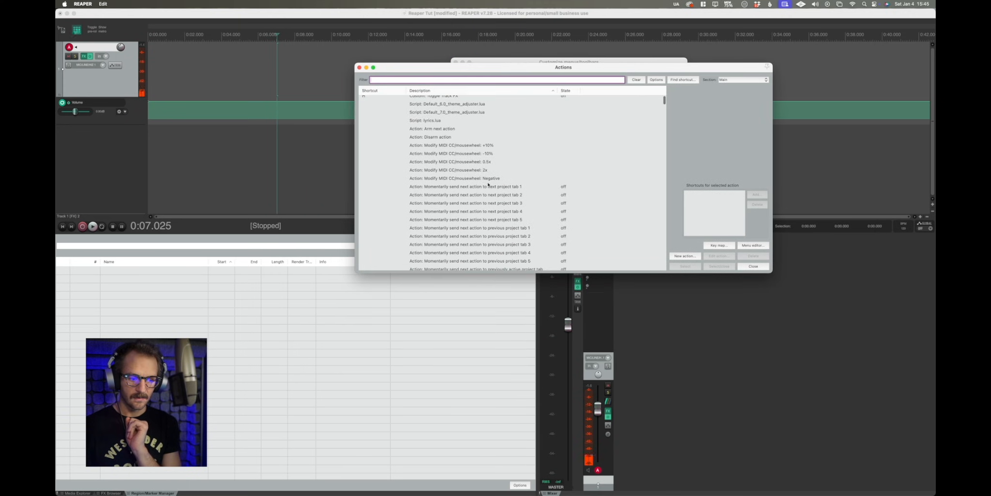
scroll(489, 185, down, 10)
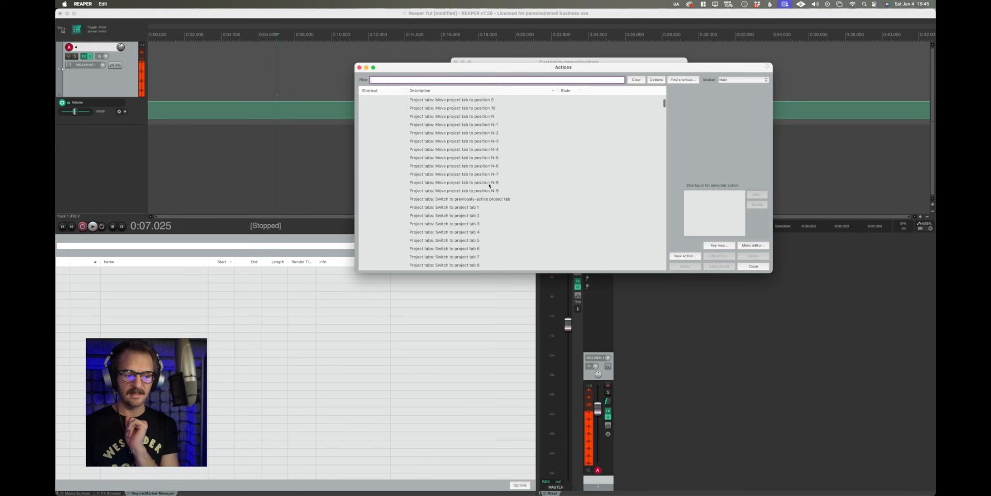
scroll(489, 185, down, 10)
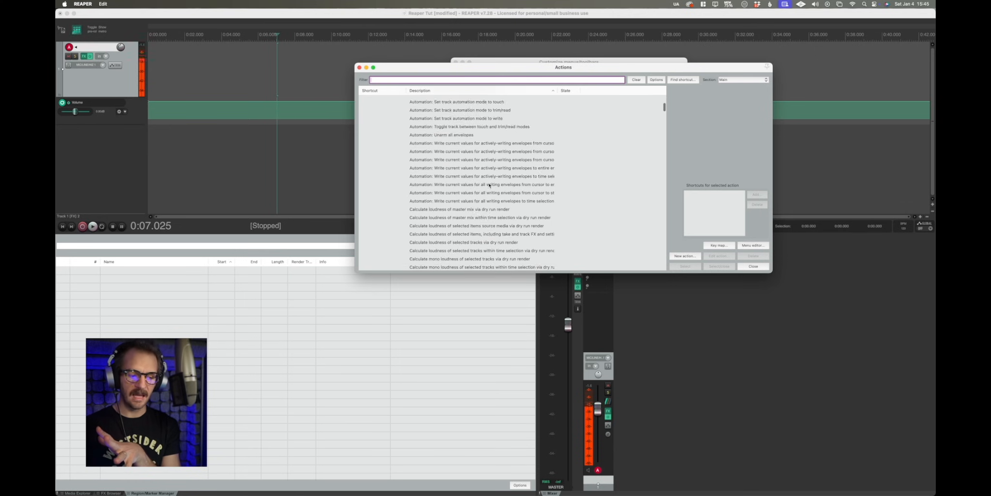
scroll(489, 186, down, 10)
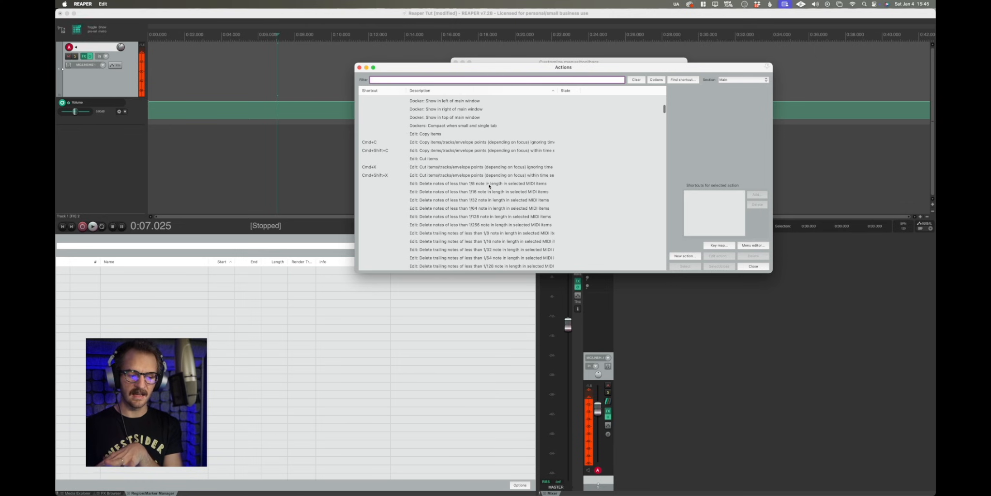
scroll(489, 187, down, 10)
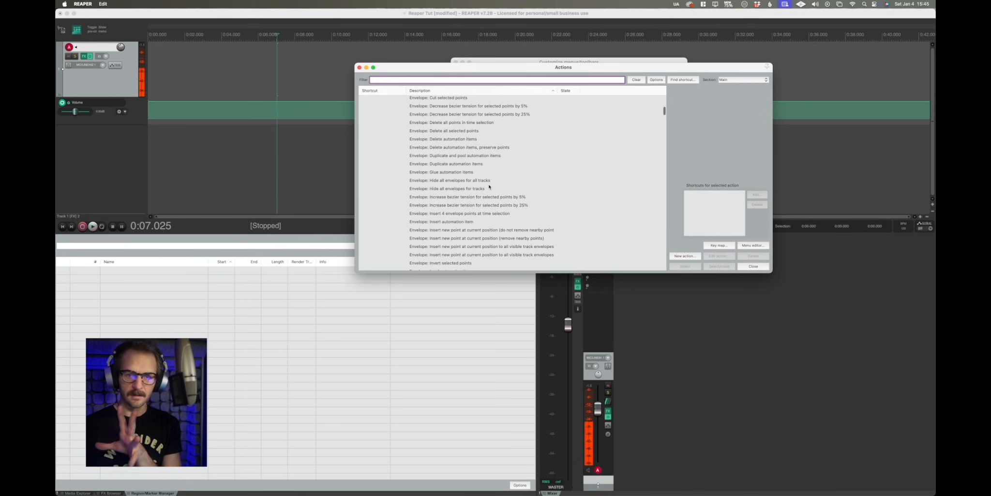
scroll(489, 186, up, 10)
scroll(489, 186, up, 10)
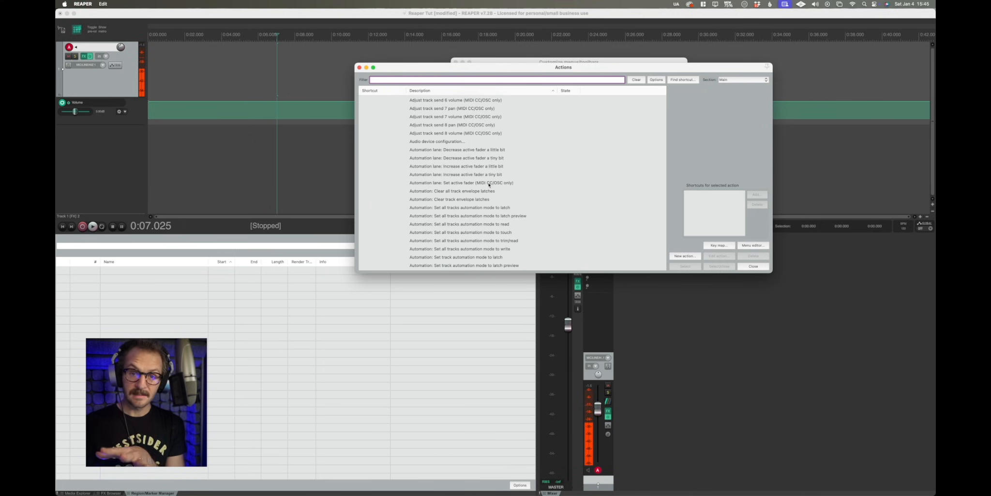
scroll(489, 185, up, 10)
scroll(489, 184, up, 5)
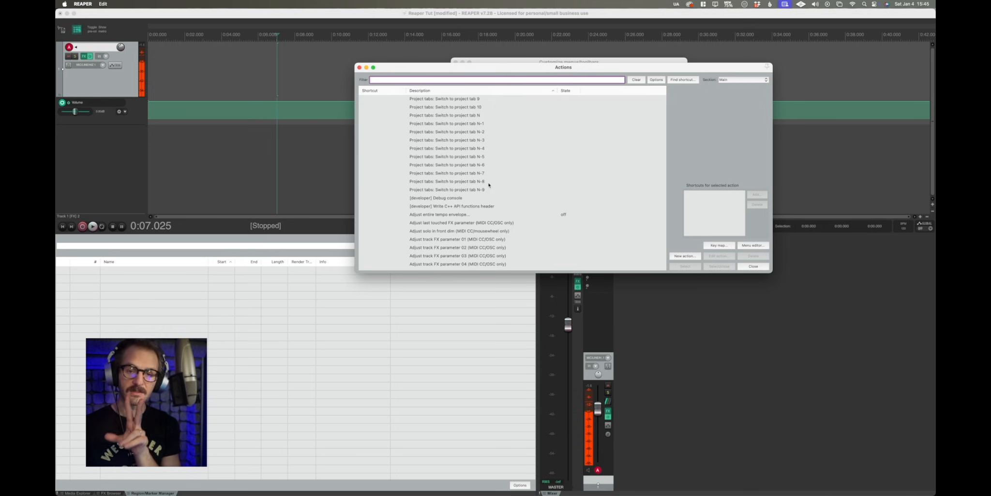
scroll(486, 183, up, 7)
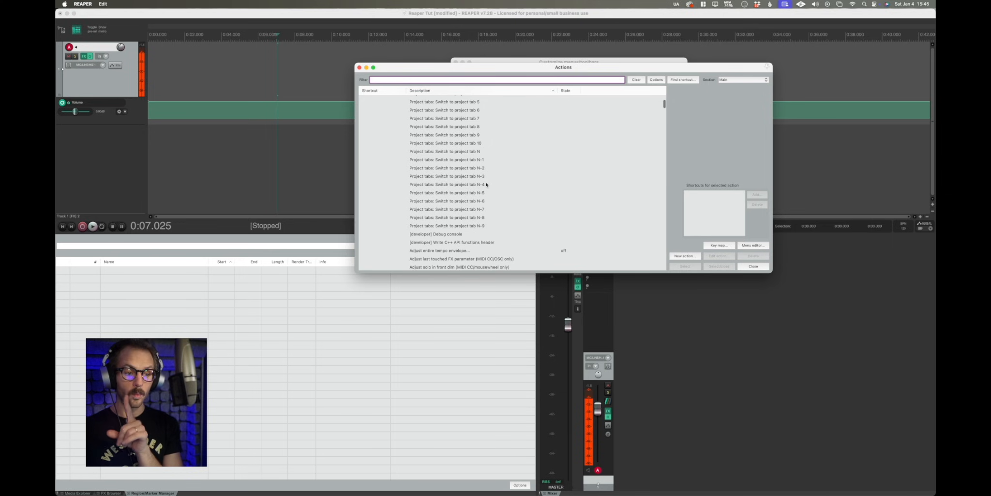
scroll(486, 184, up, 2)
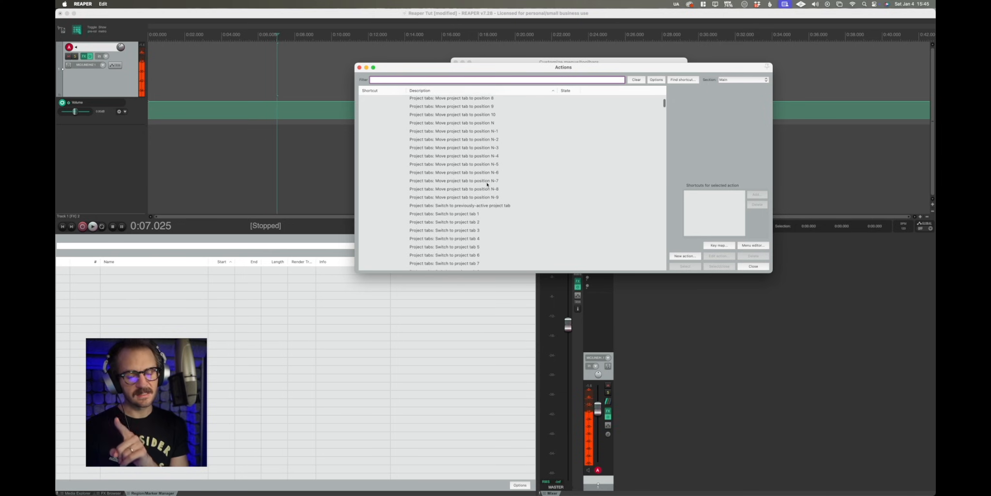
scroll(487, 184, up, 3)
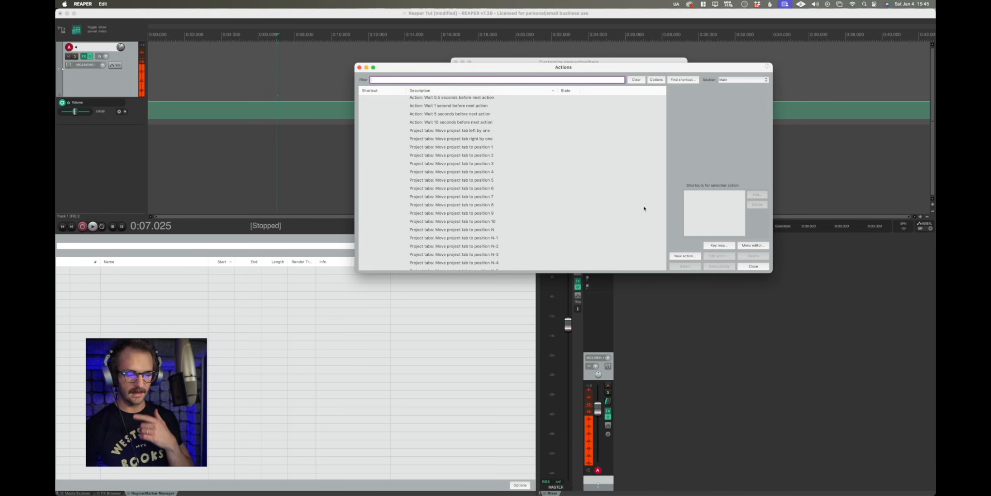
scroll(543, 187, down, 8)
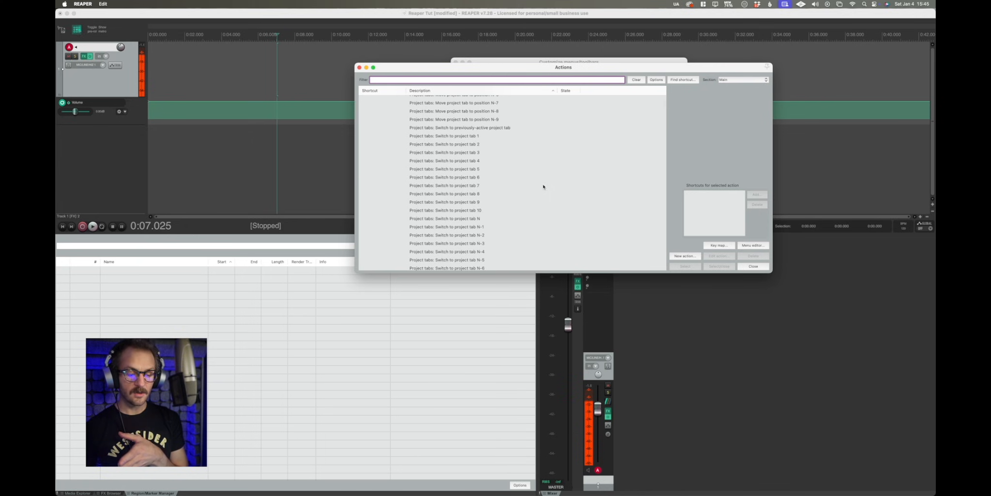
Browse further down the Actions list, then close it along with the toolbar customization dialog.
scroll(543, 187, down, 1)
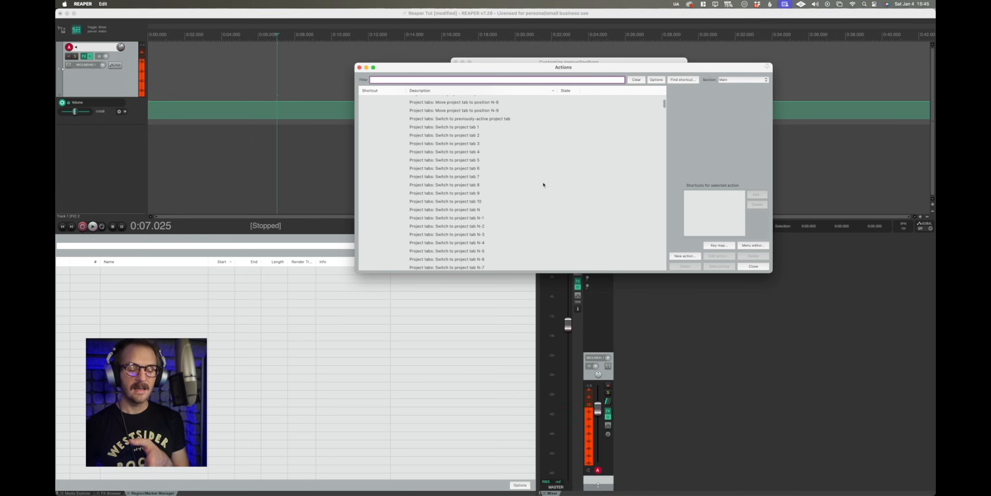
scroll(543, 187, down, 6)
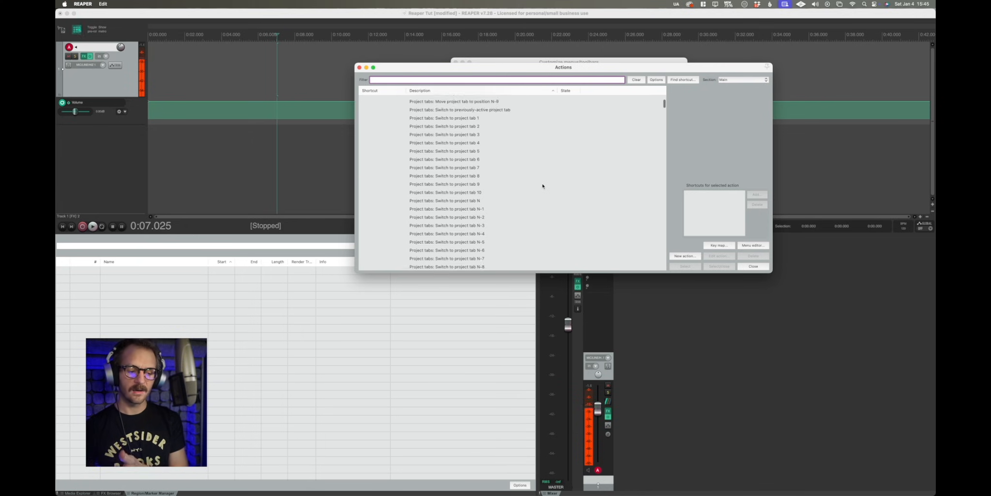
scroll(540, 193, down, 9)
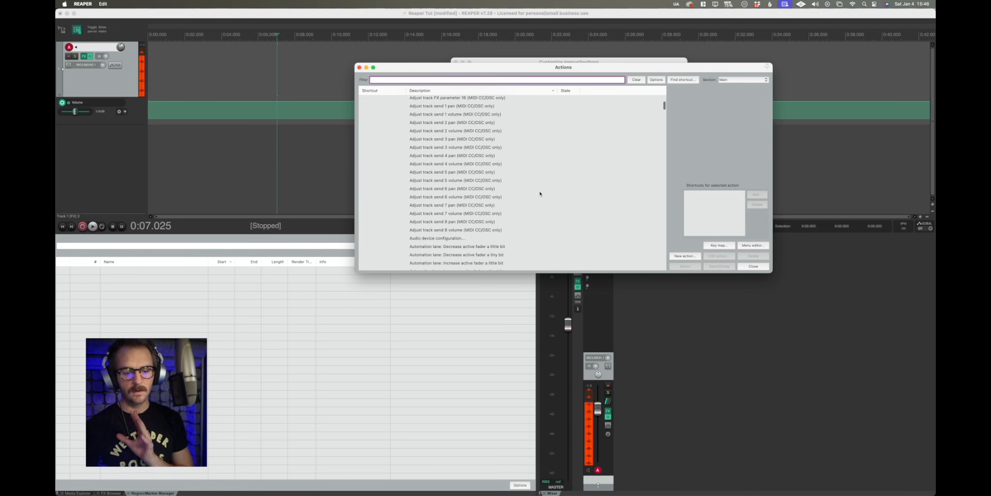
scroll(539, 192, down, 4)
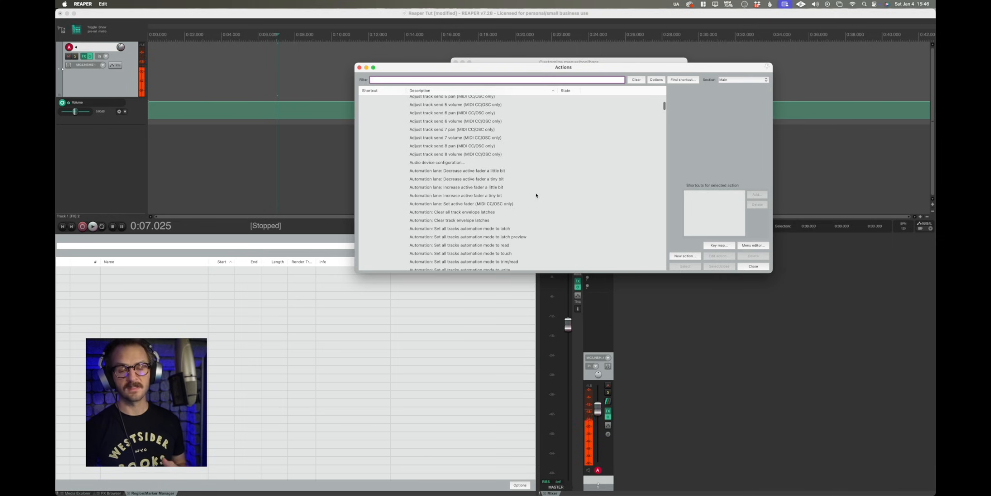
scroll(536, 195, down, 6)
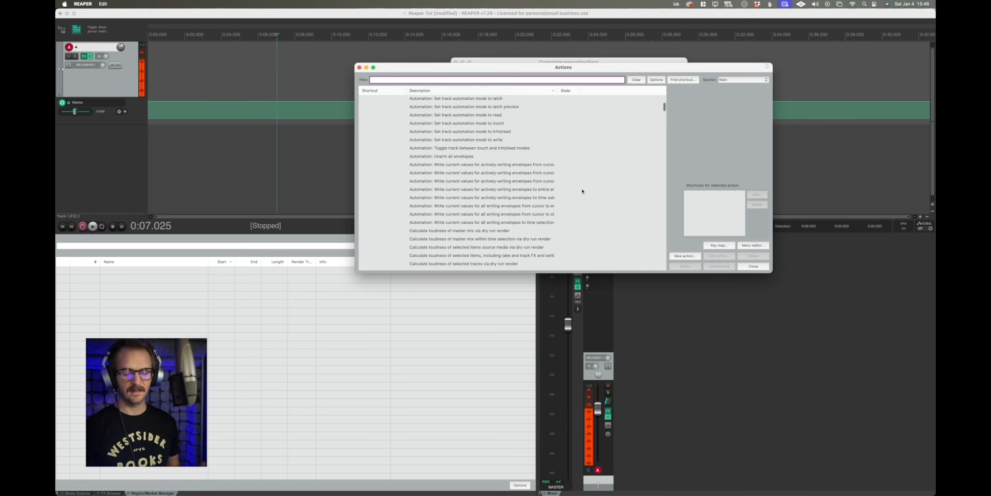
scroll(587, 188, down, 7)
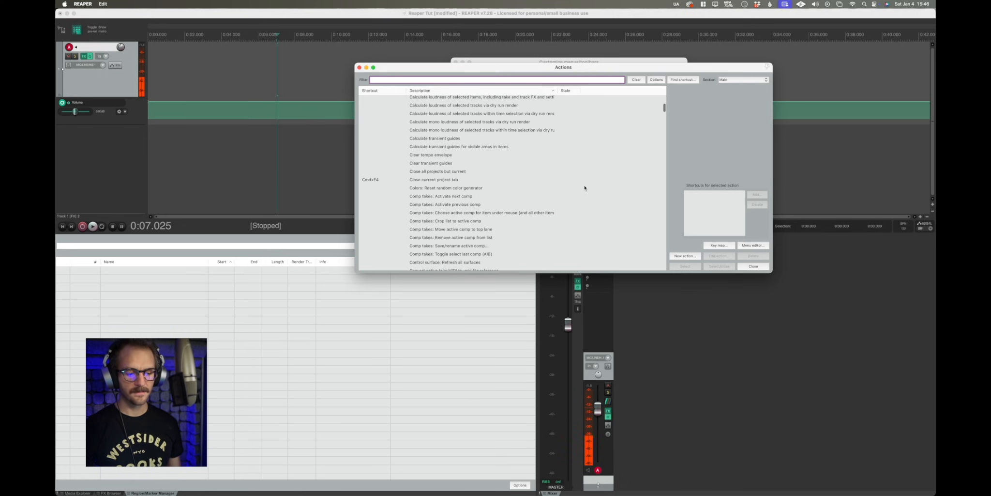
scroll(585, 188, down, 20)
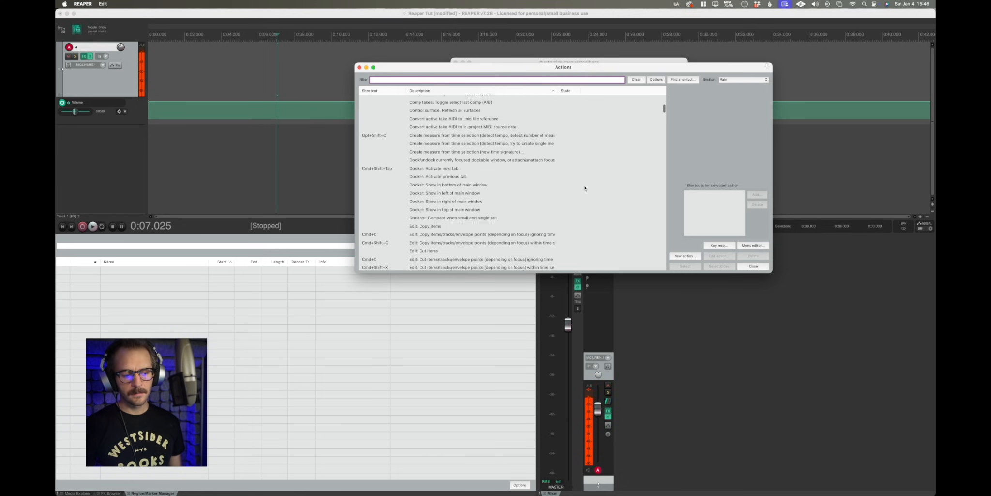
scroll(585, 188, down, 8)
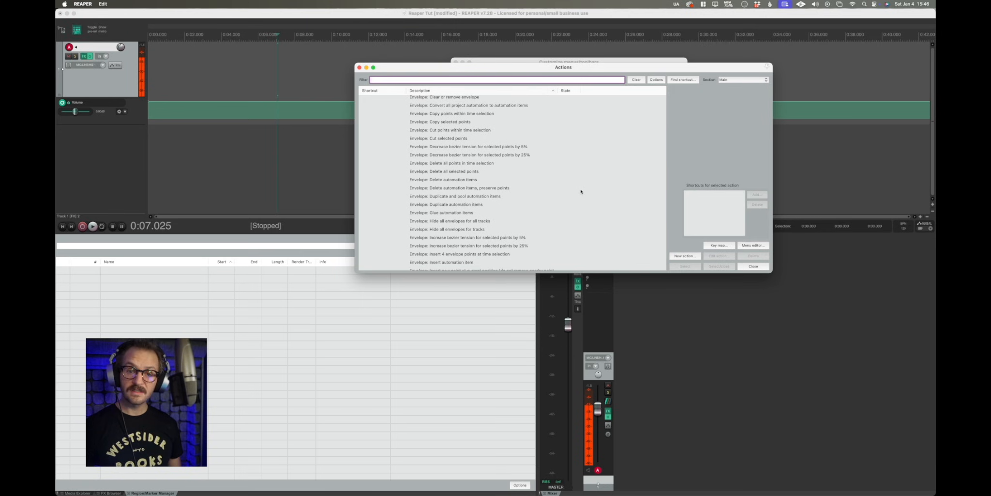
scroll(581, 192, down, 2)
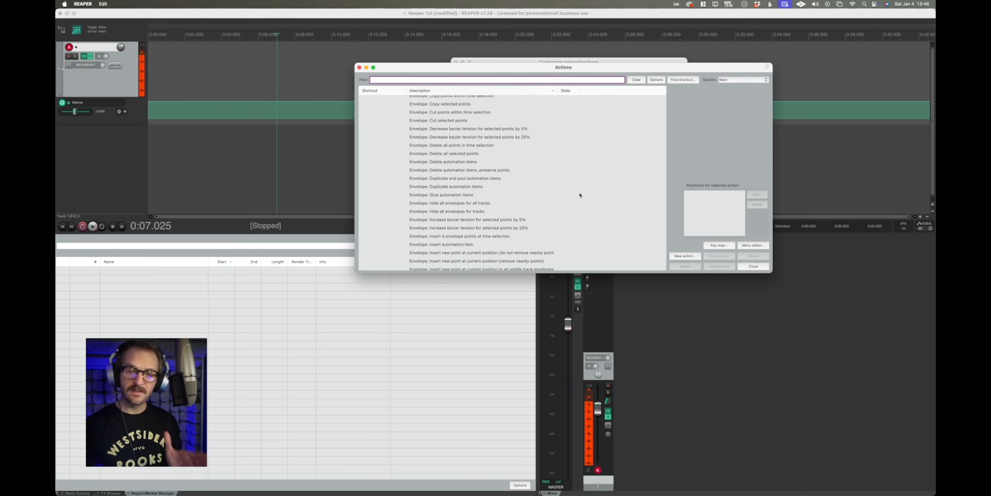
scroll(580, 195, down, 5)
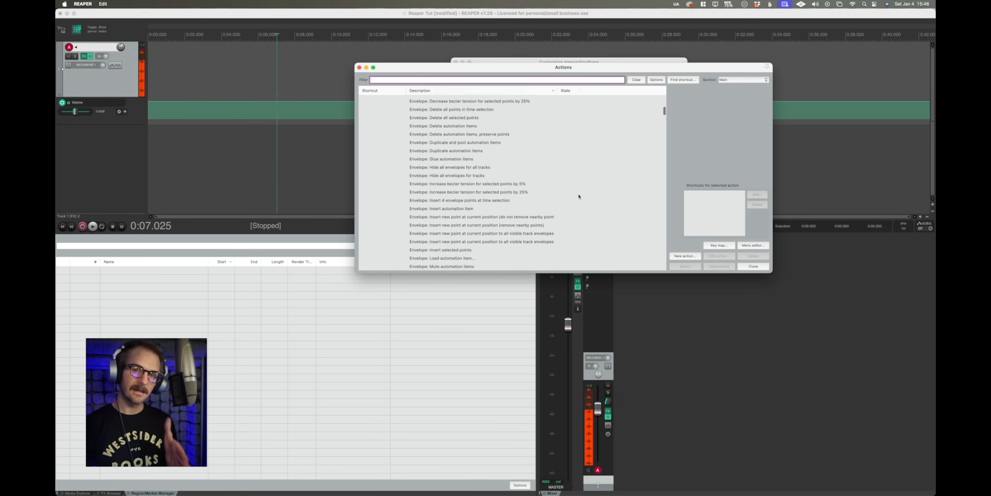
scroll(579, 196, down, 3)
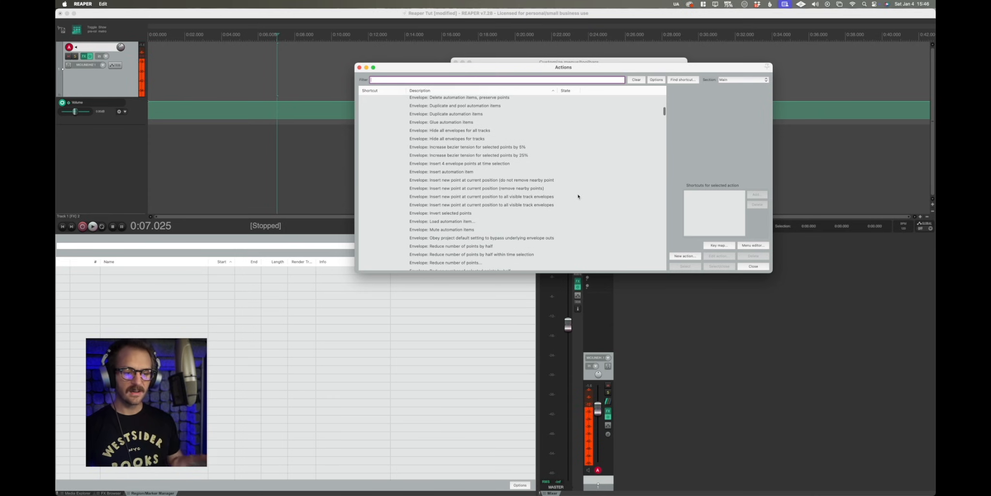
scroll(578, 196, down, 3)
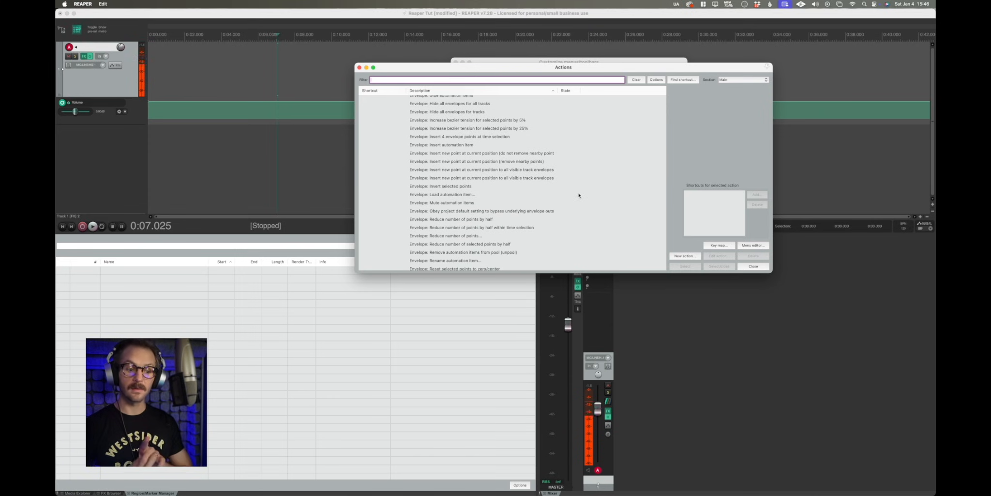
scroll(580, 193, down, 15)
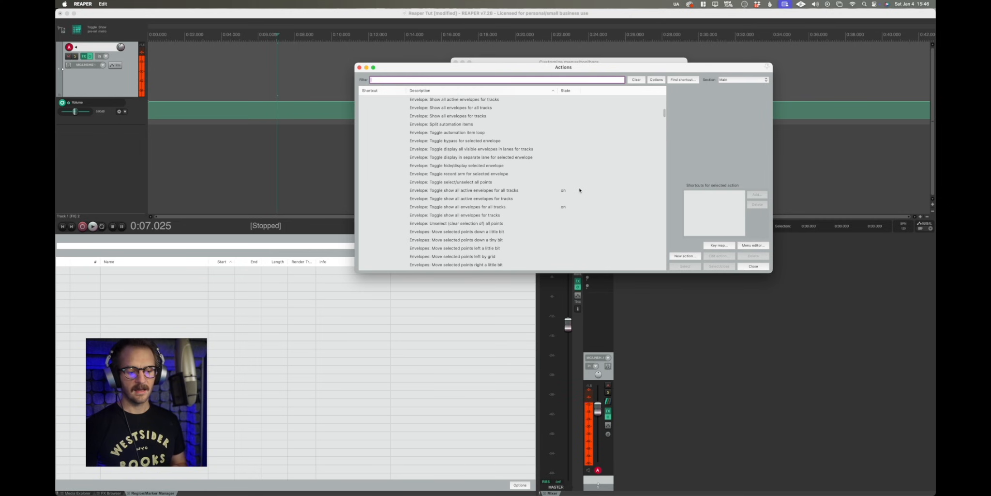
scroll(583, 194, down, 5)
drag(673, 68, 691, 147)
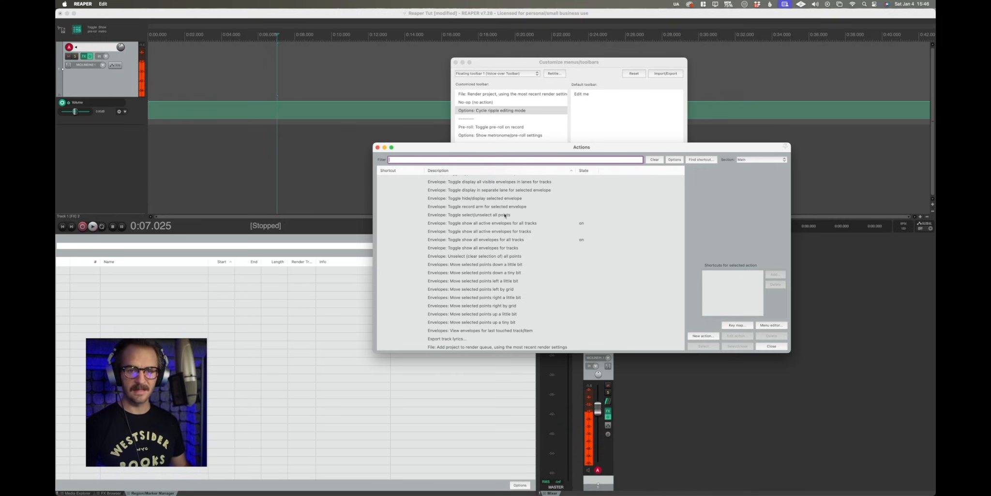
click(378, 147)
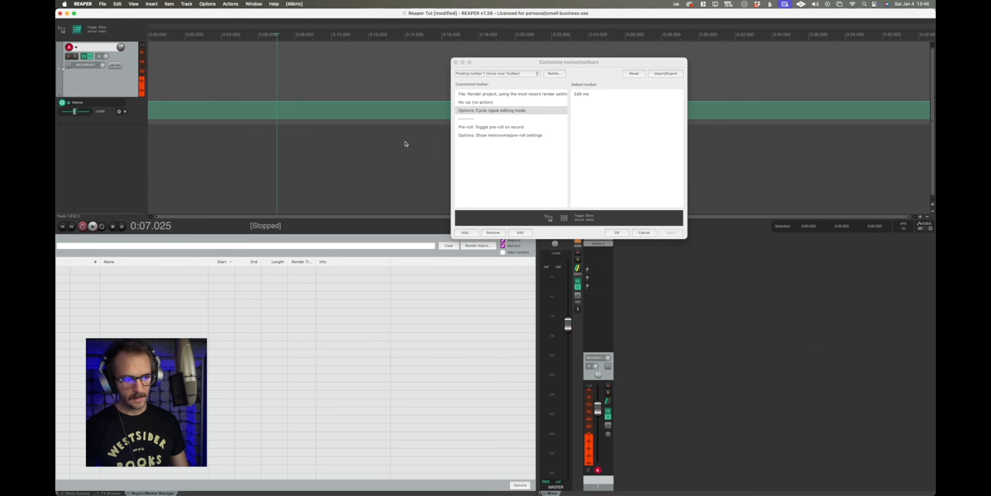
click(456, 62)
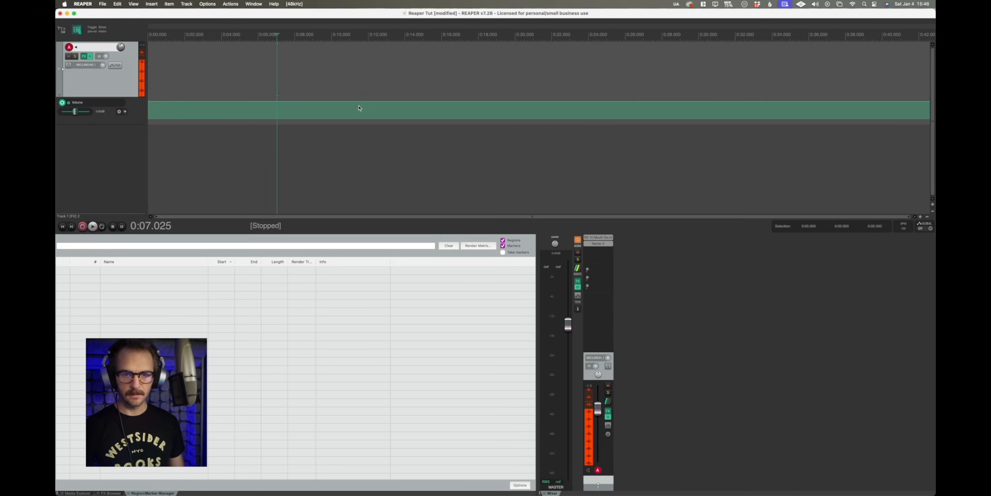
Reopen the toolbar customization dialog, select the Options: Cycle ripple editing mode entry and start adding an action.
right_click(119, 32)
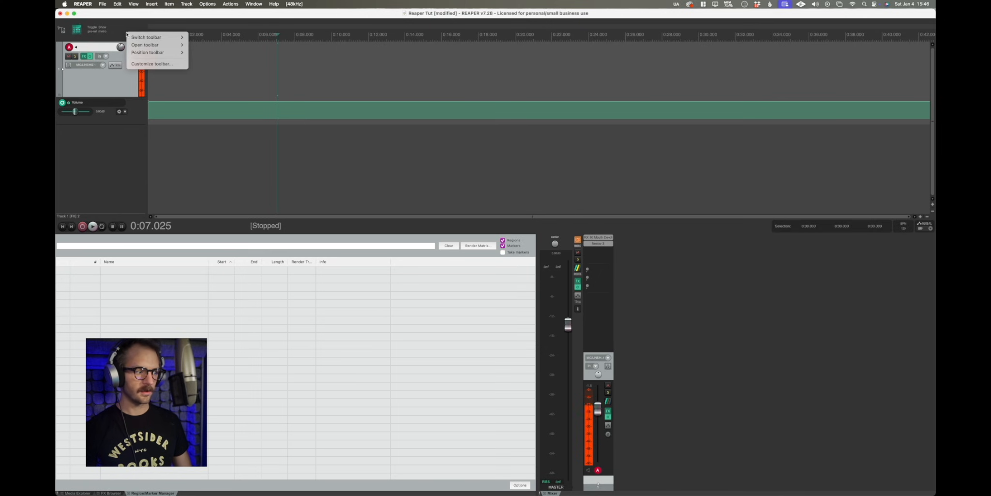
click(164, 68)
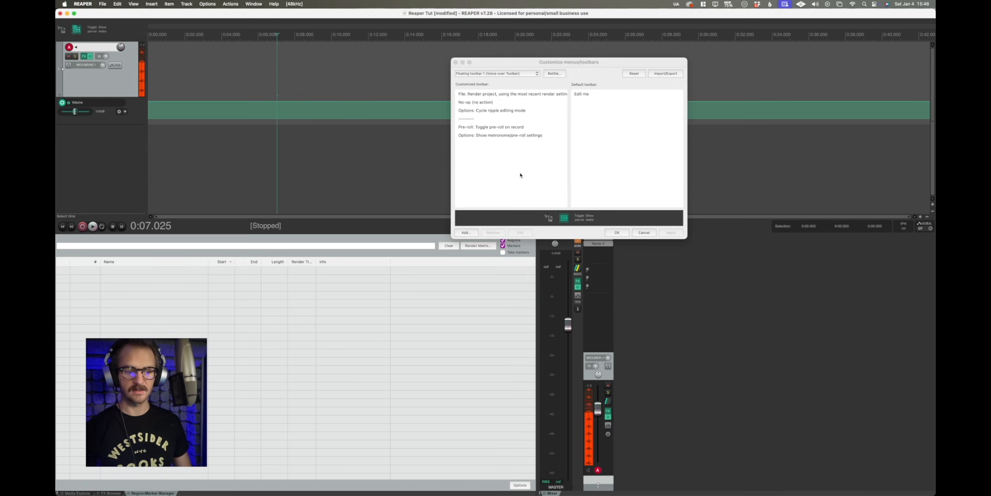
click(477, 111)
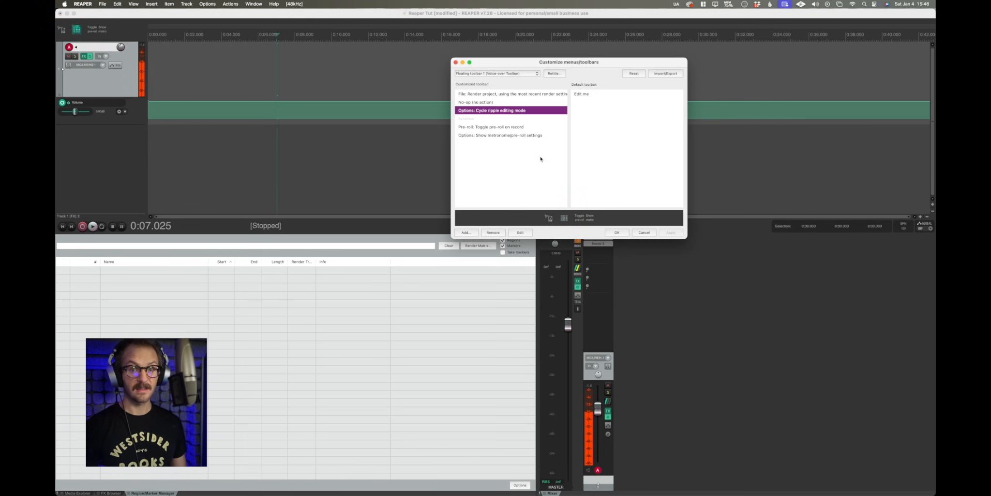
click(464, 233)
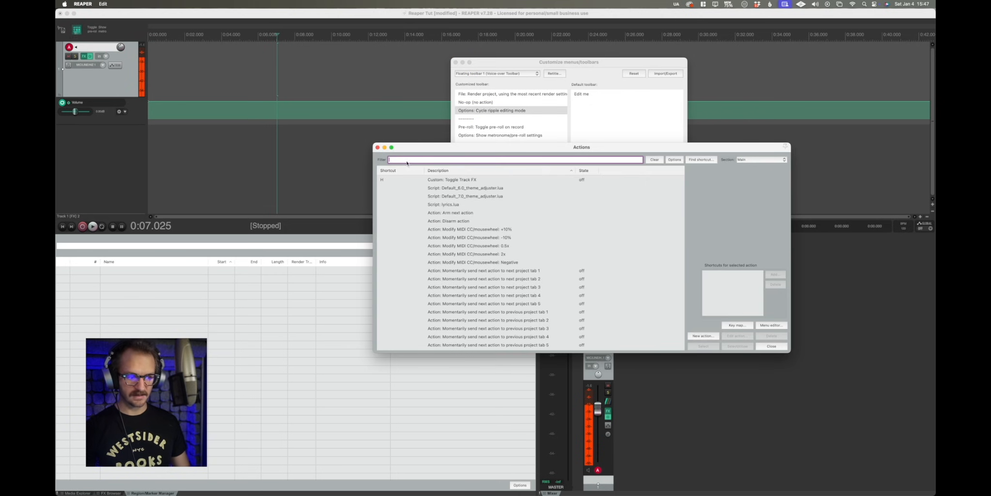
Filter the actions by "ripple" and select Options: Cycle ripple editing mode.
text(ripple)
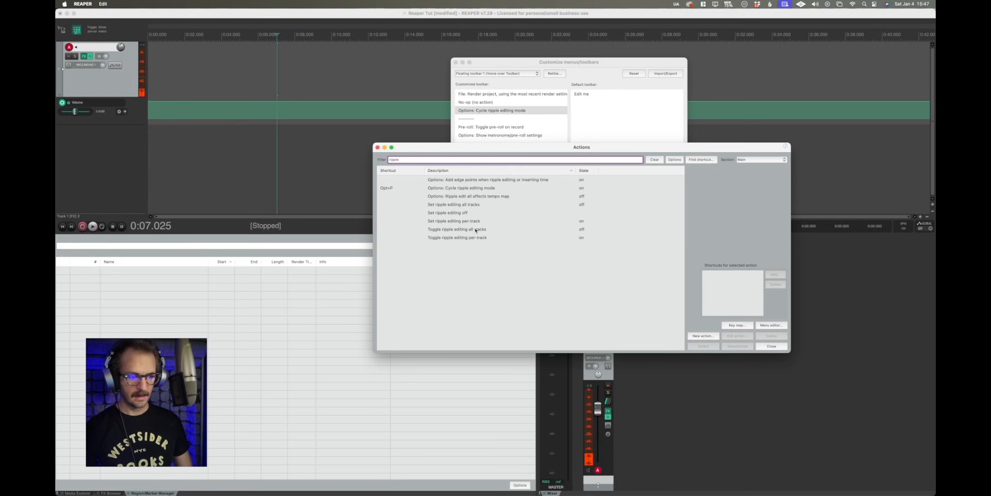
click(466, 189)
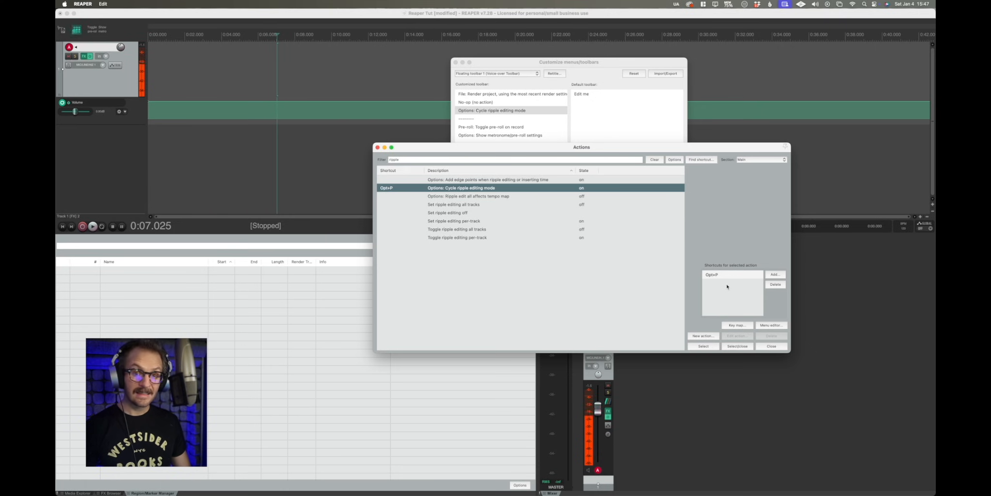
click(775, 274)
drag(278, 279, 575, 237)
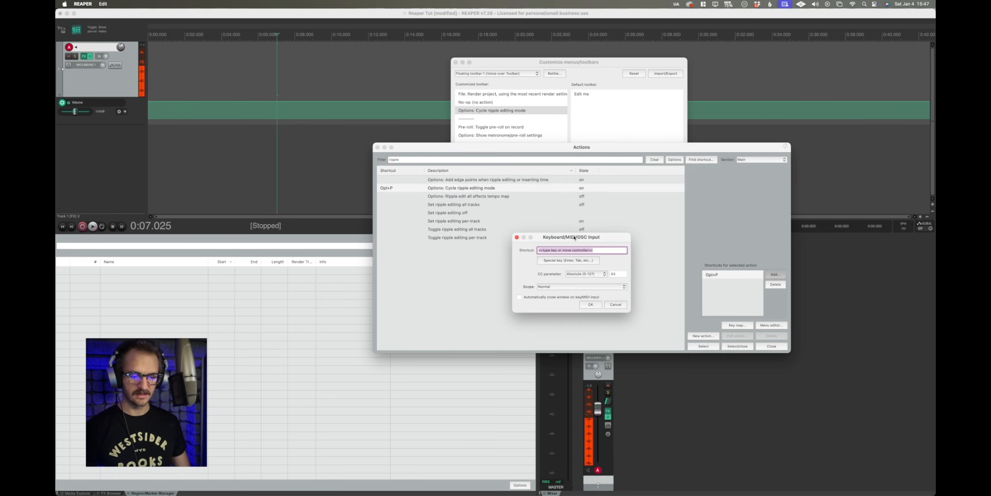
click(516, 237)
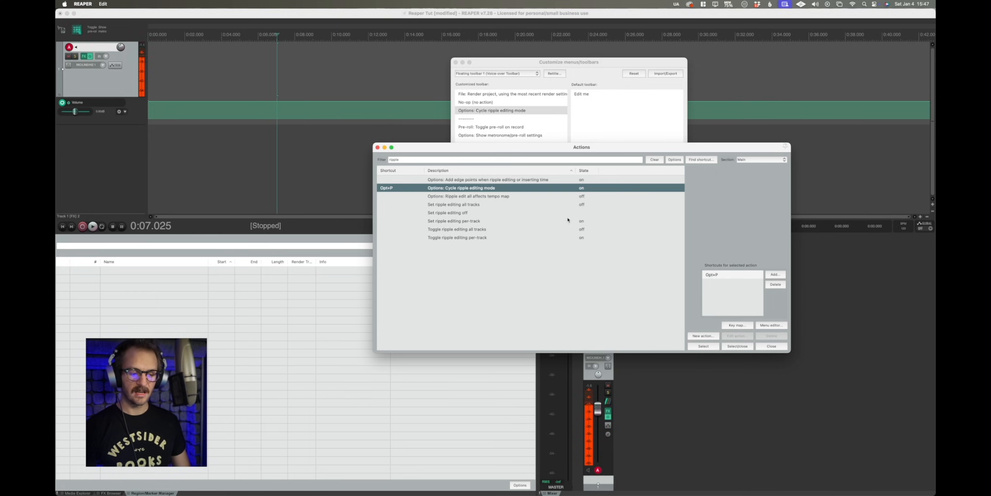
Add the selected Cycle ripple editing mode action to the toolbar and close the Actions window.
drag(549, 149, 552, 171)
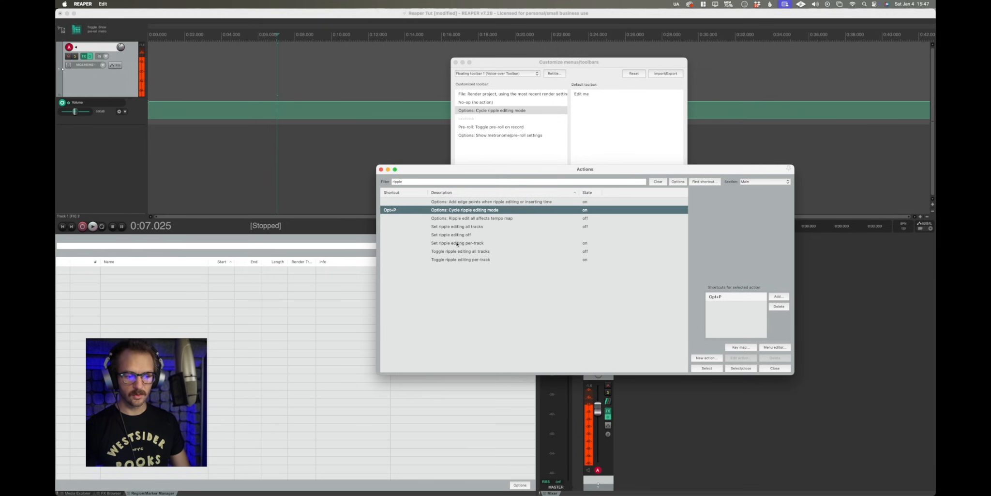
click(709, 370)
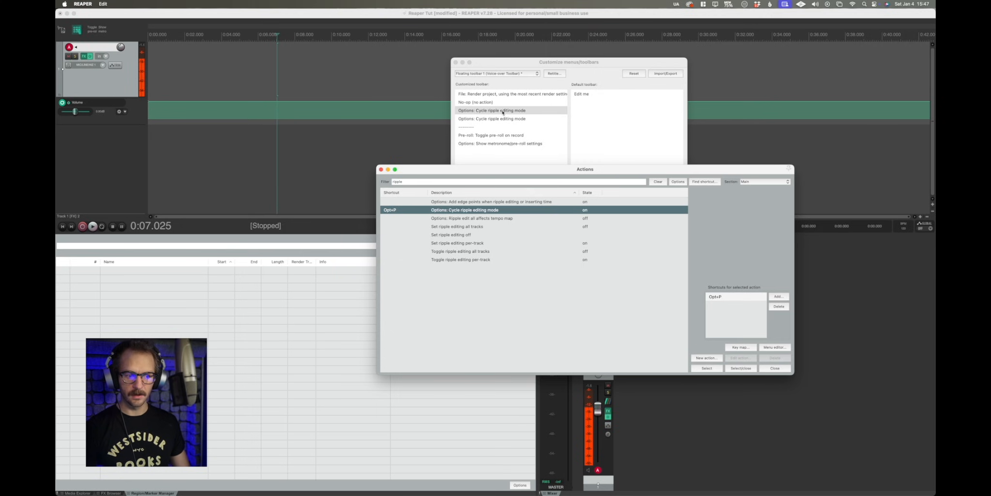
click(776, 368)
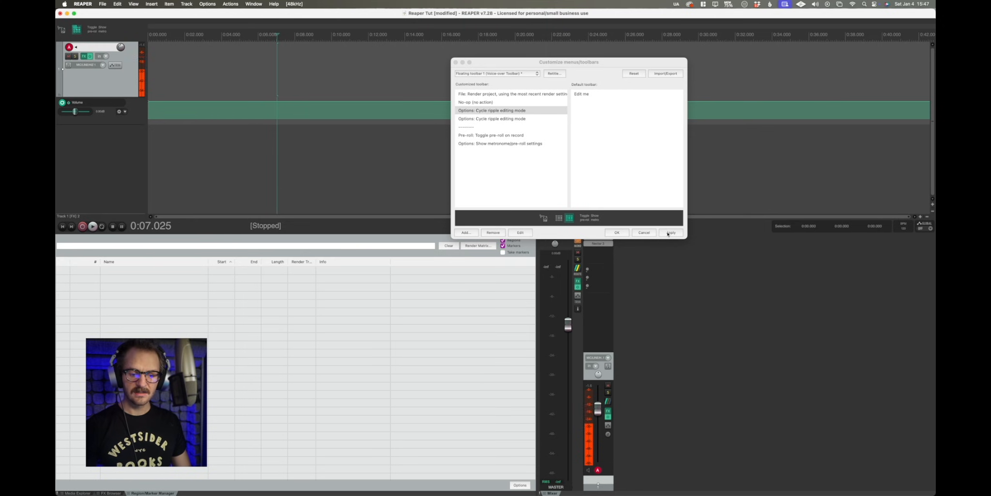
Remove the duplicate Options: Cycle ripple editing mode entry from the toolbar, then apply and confirm the changes.
click(484, 111)
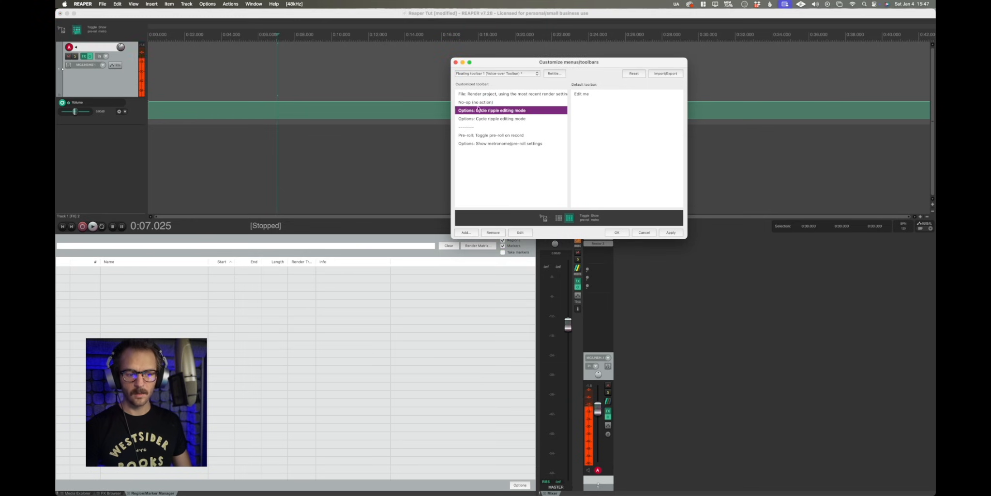
click(496, 233)
click(673, 235)
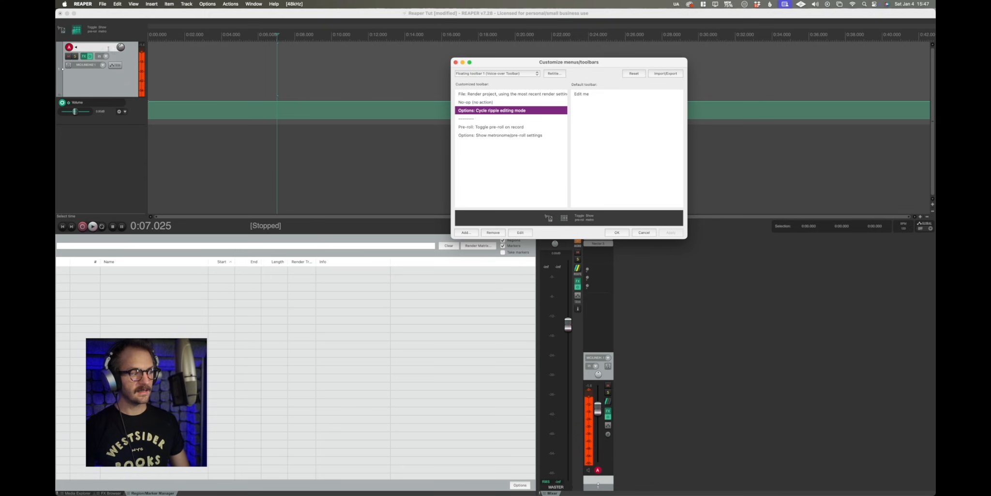
click(617, 232)
Try to save the current project as a project template named Default, declining to replace the existing file.
click(413, 163)
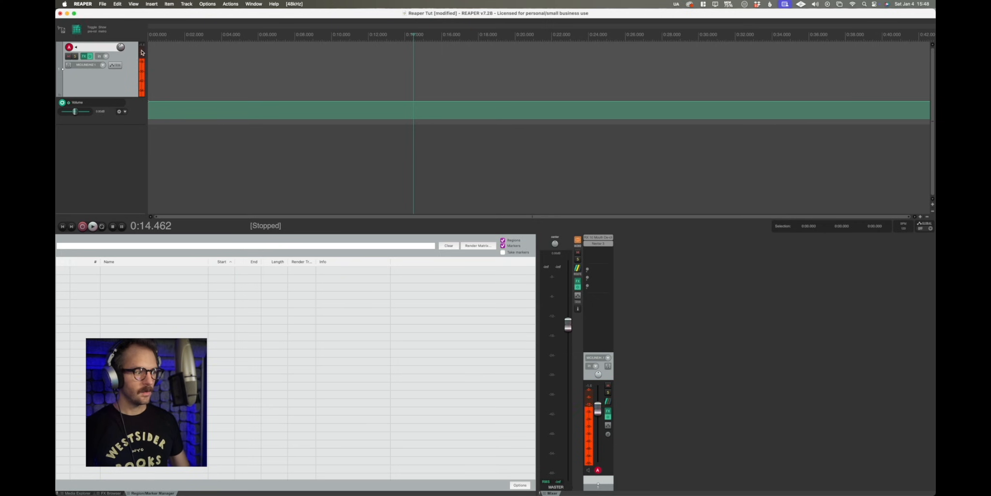
click(103, 3)
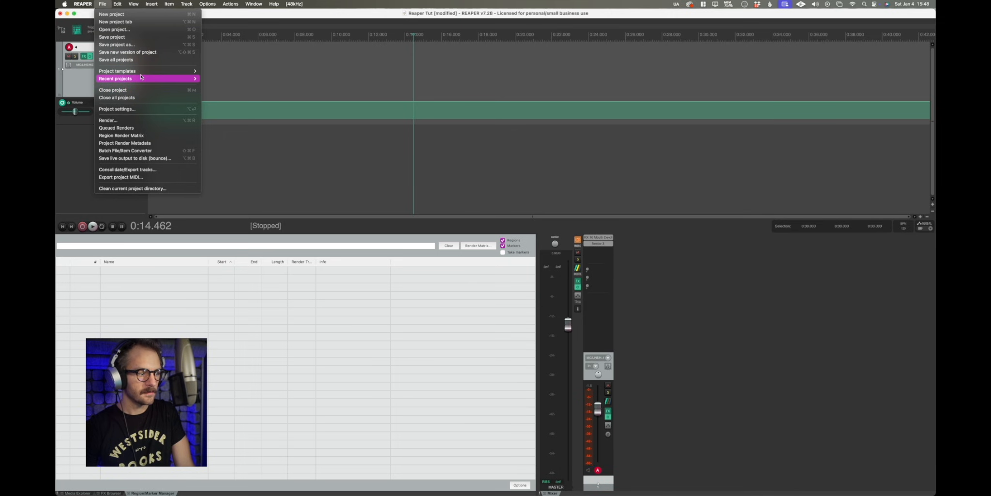
mouse_move(143, 75)
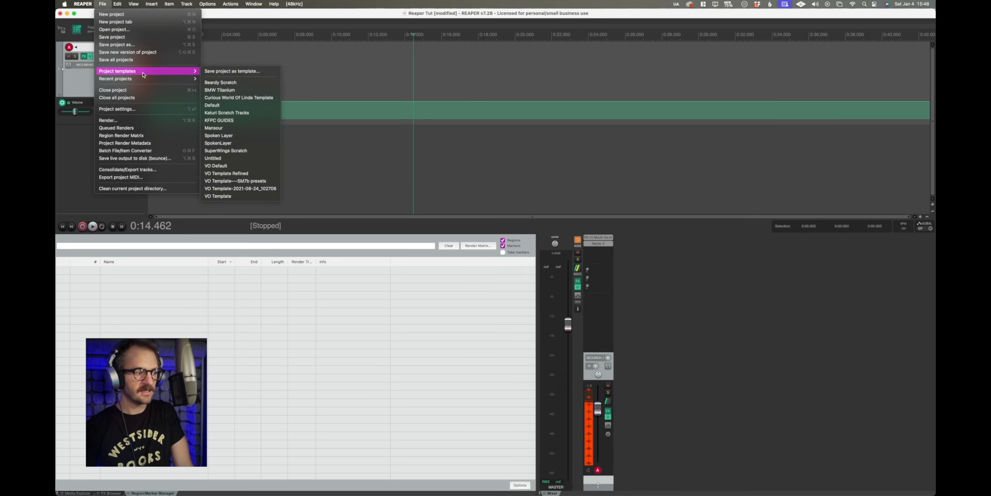
click(224, 72)
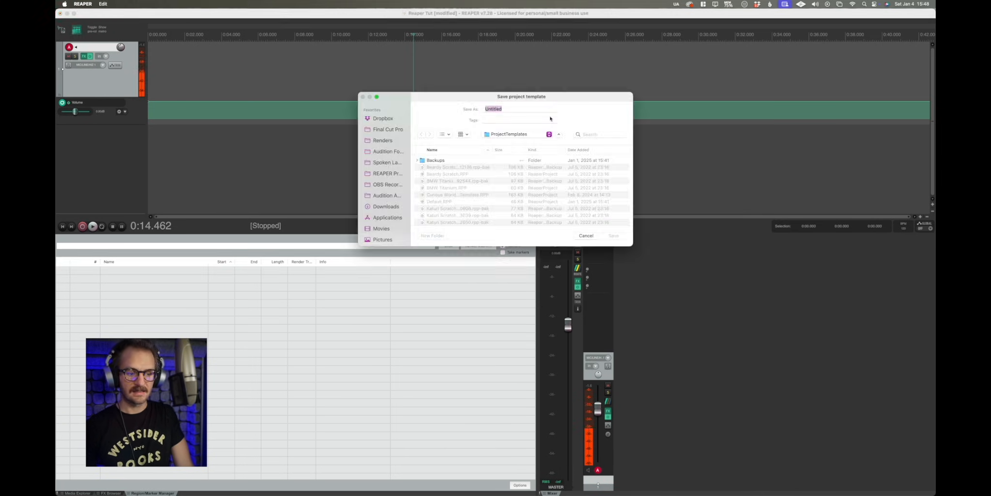
drag(592, 100, 647, 89)
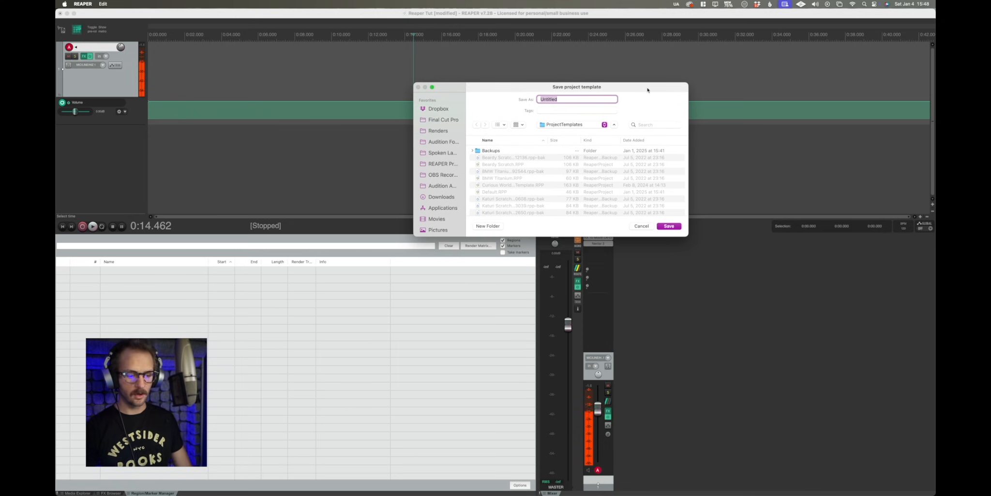
text(Default)
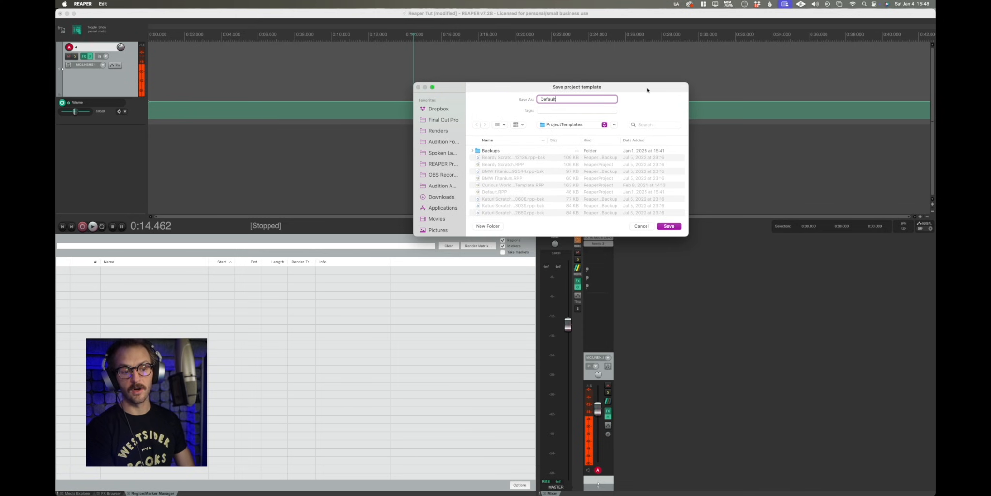
click(670, 226)
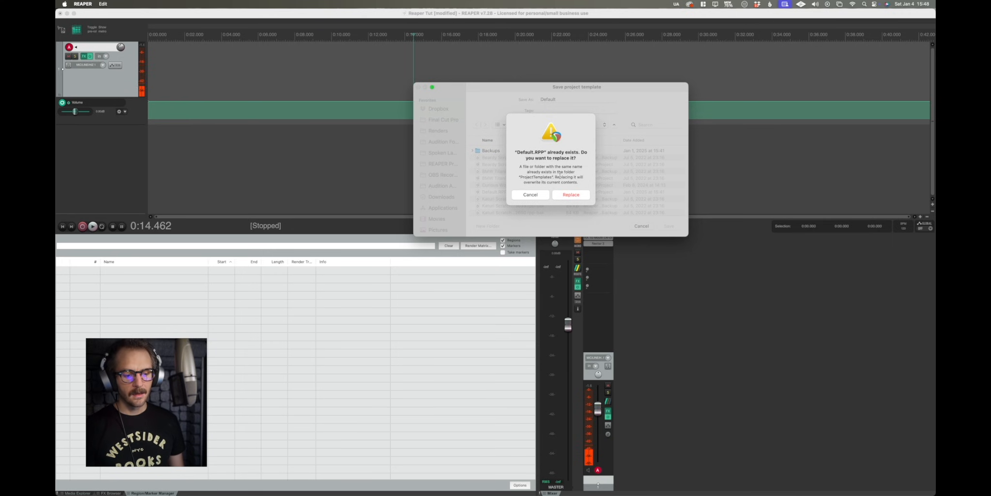
key(Escape)
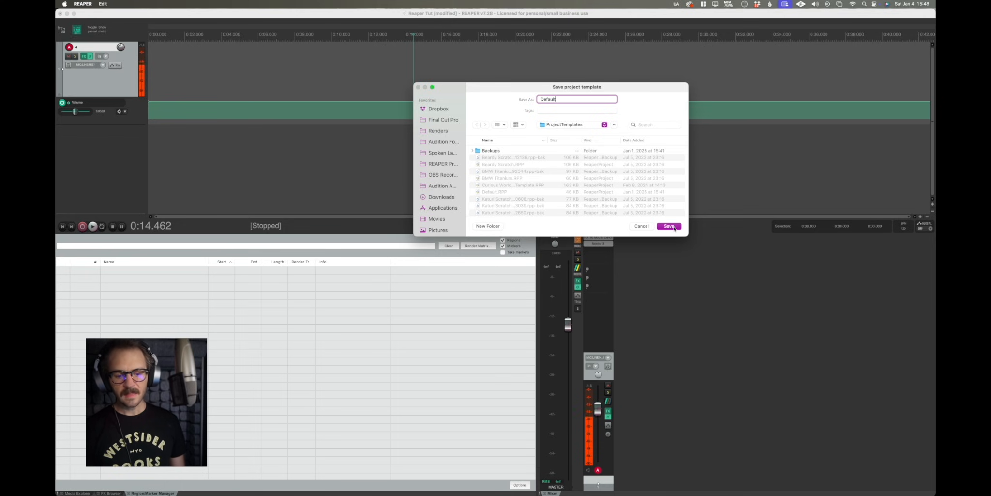
click(648, 228)
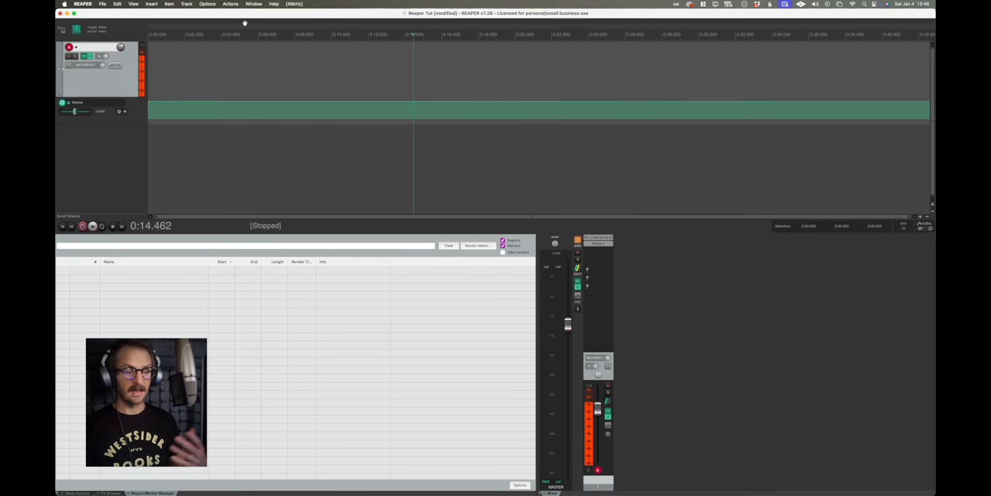
Look through the list of saved project templates.
click(102, 5)
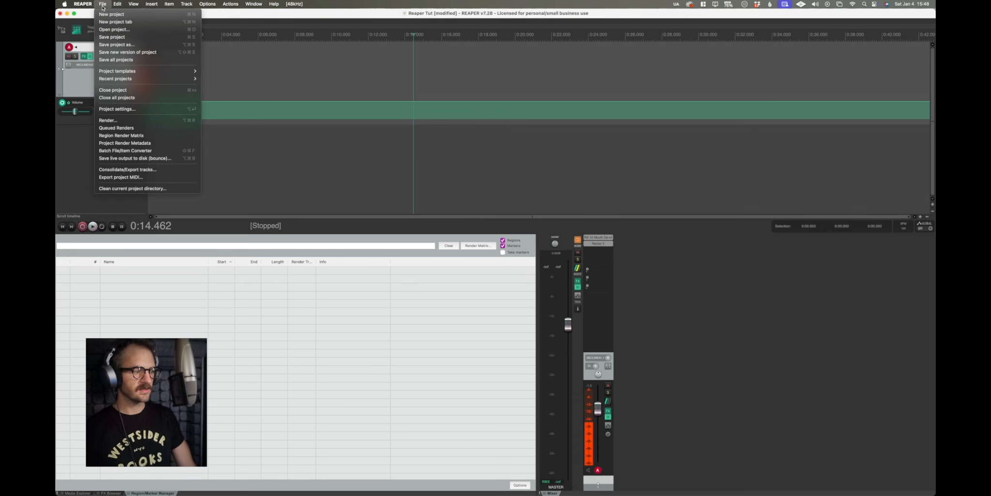
mouse_move(136, 72)
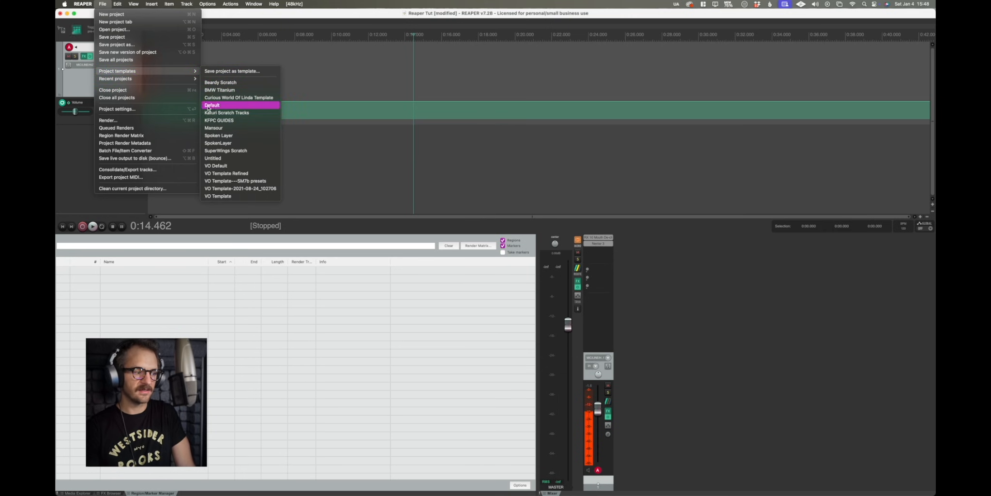
click(322, 87)
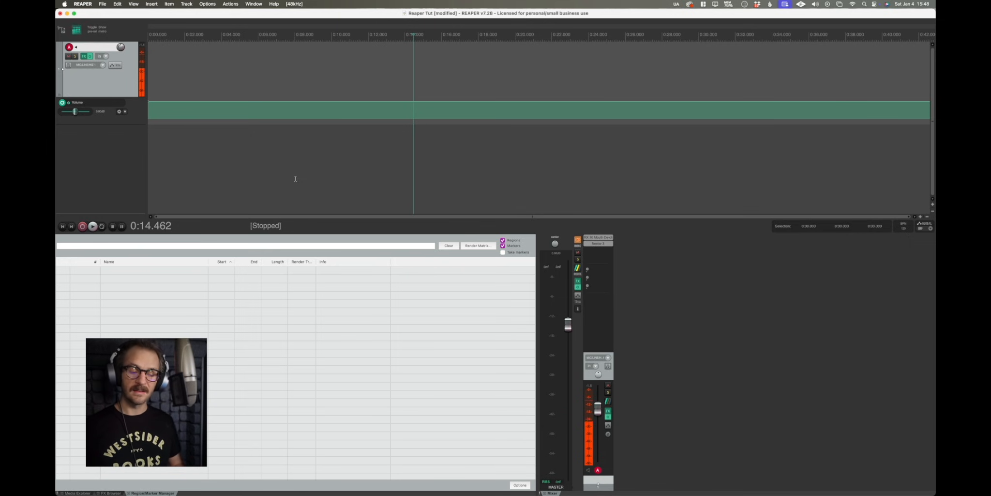
In Preferences, set the template for new projects to Default.RPP from the ProjectTemplates folder and apply.
click(83, 4)
click(85, 27)
drag(513, 60, 647, 61)
click(513, 103)
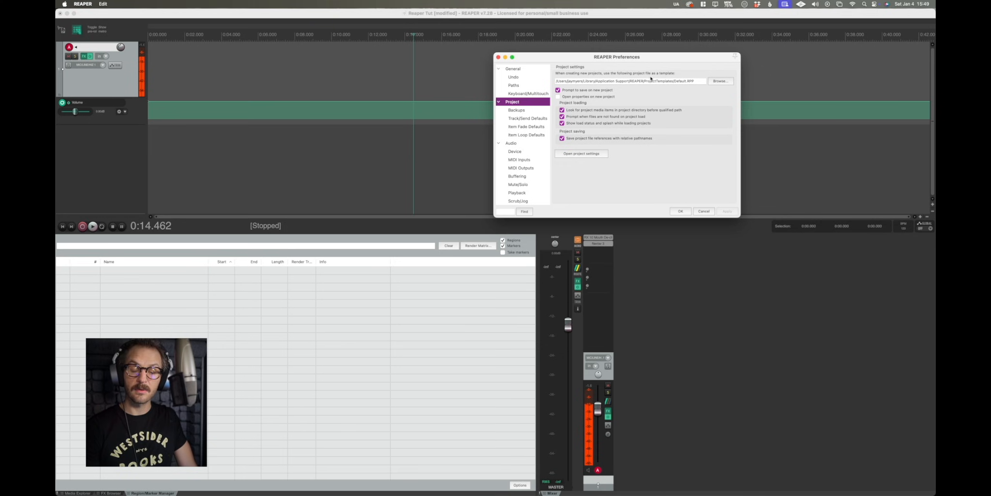
click(718, 82)
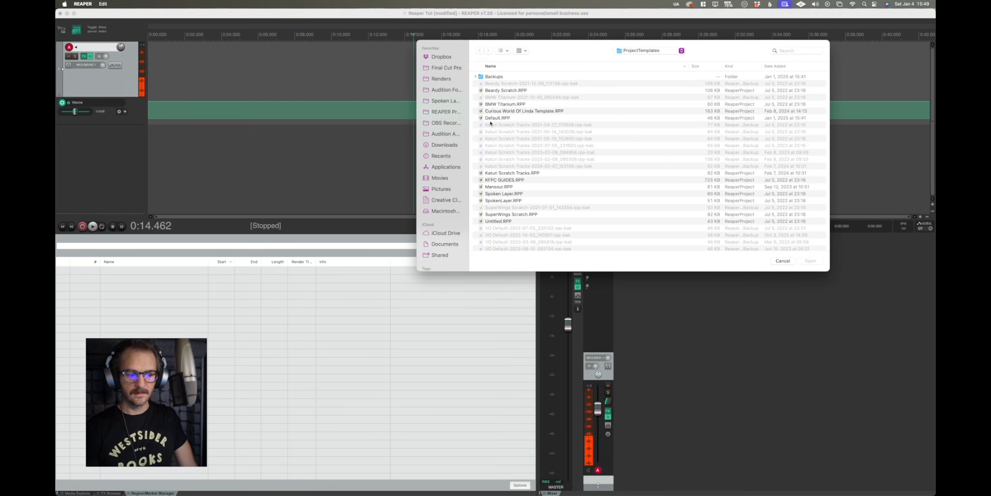
click(495, 120)
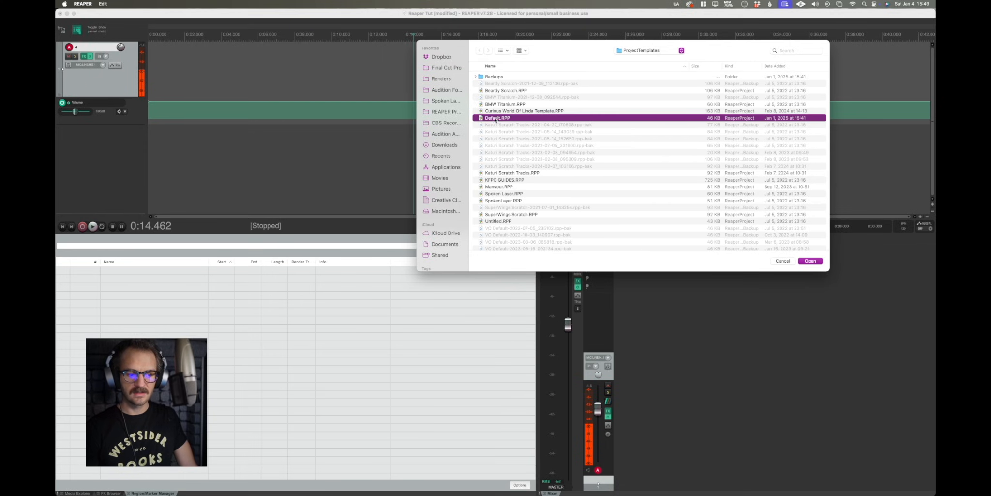
click(813, 261)
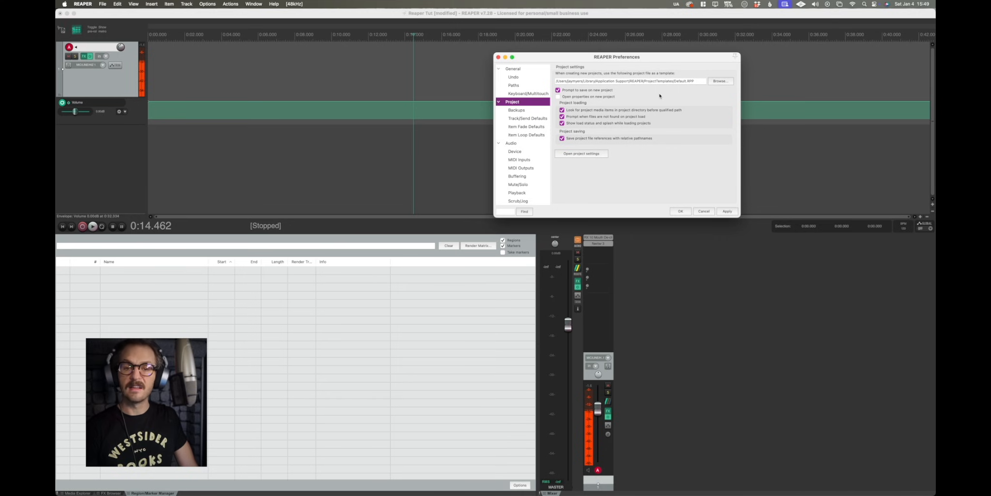
click(727, 211)
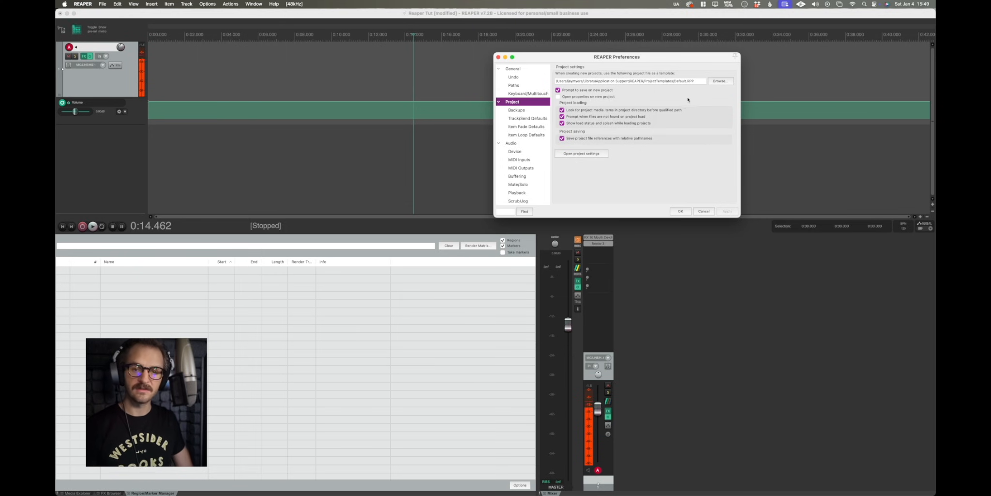
Open the path settings and browse for the default location to save new projects in Dropbox.
mouse_move(647, 63)
mouse_down()
mouse_move(551, 100)
mouse_move(633, 55)
mouse_up()
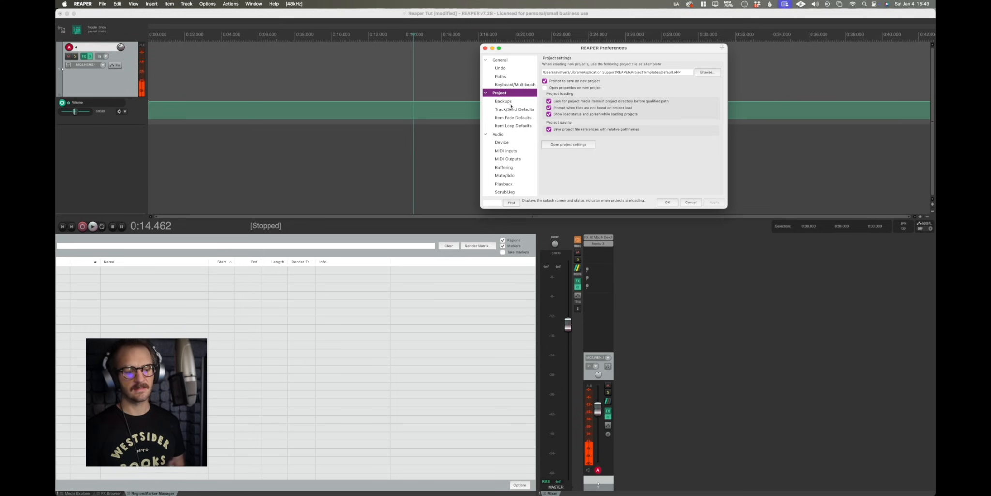
click(509, 61)
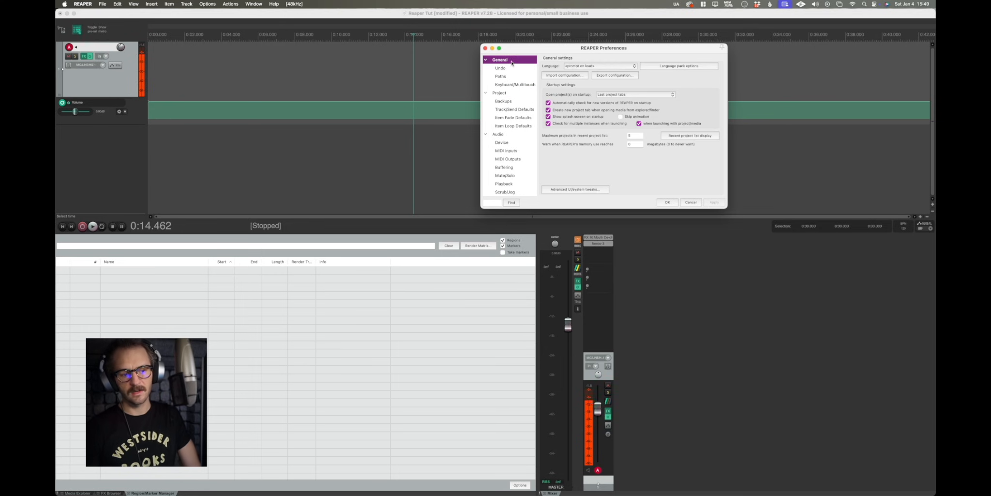
click(504, 76)
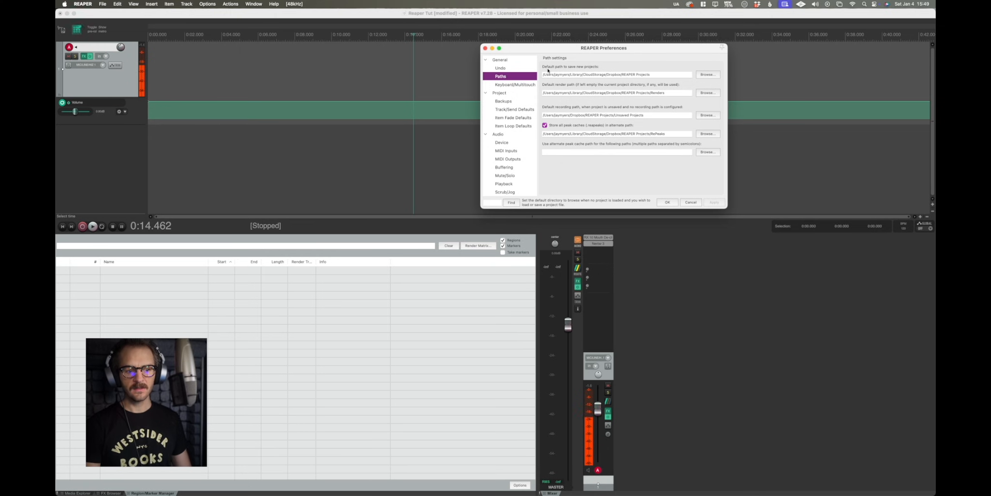
click(708, 74)
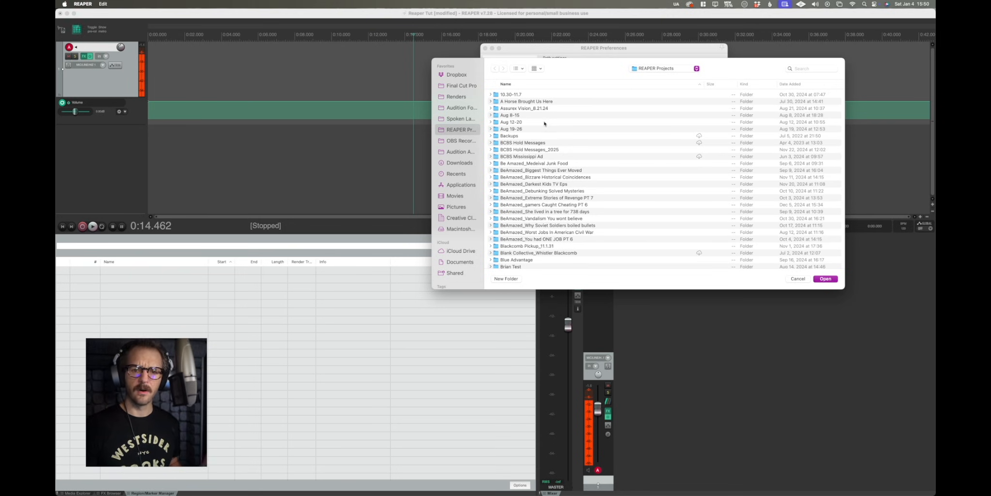
click(457, 76)
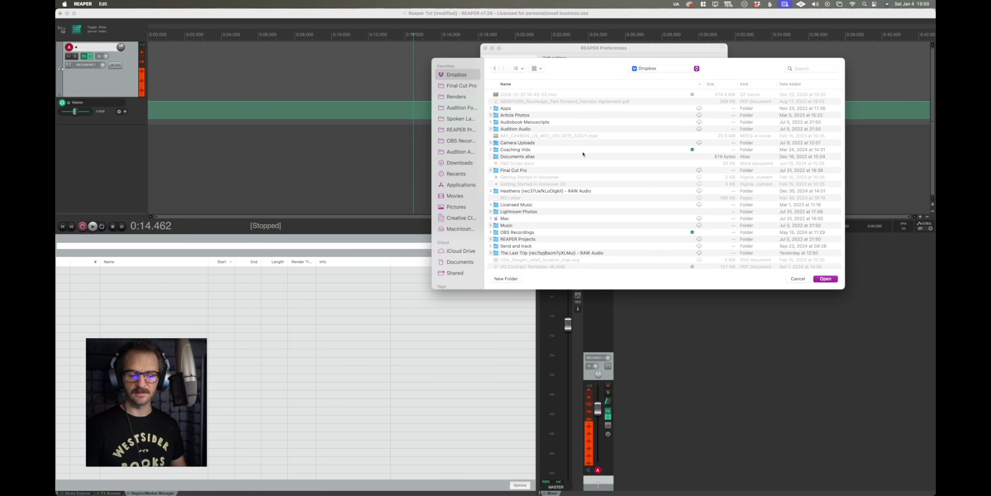
scroll(552, 194, down, 3)
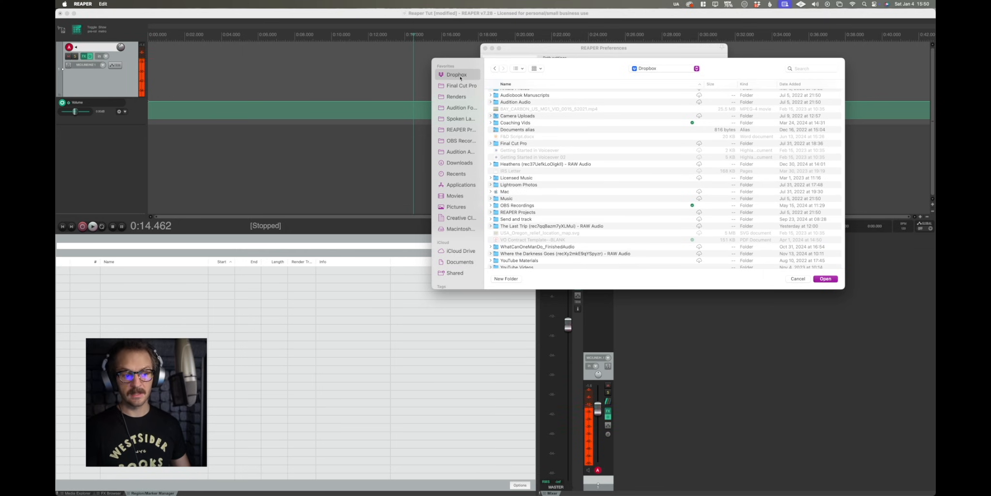
click(506, 279)
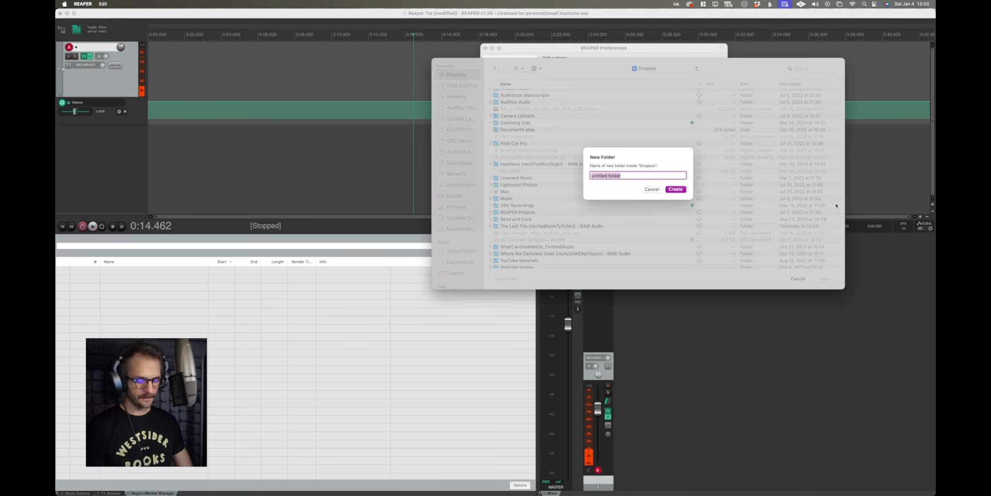
text(Reaper Project)
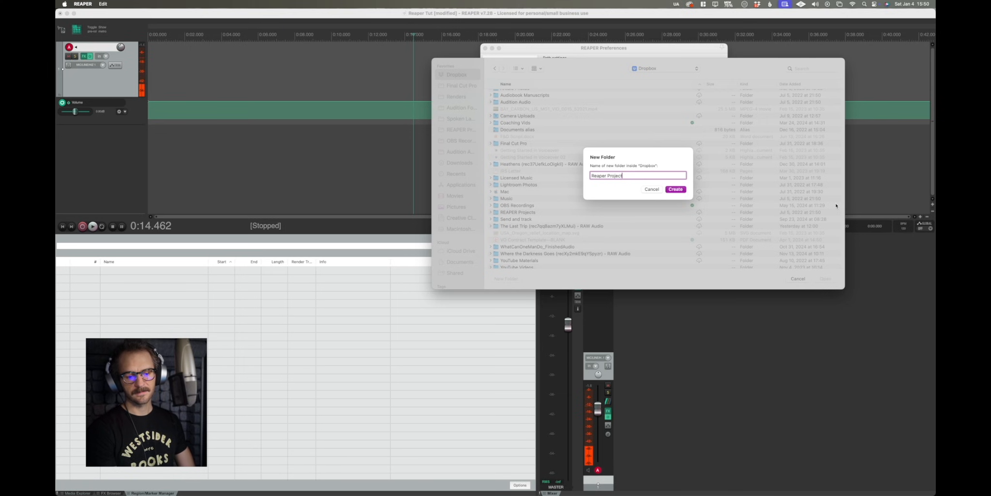
text(s)
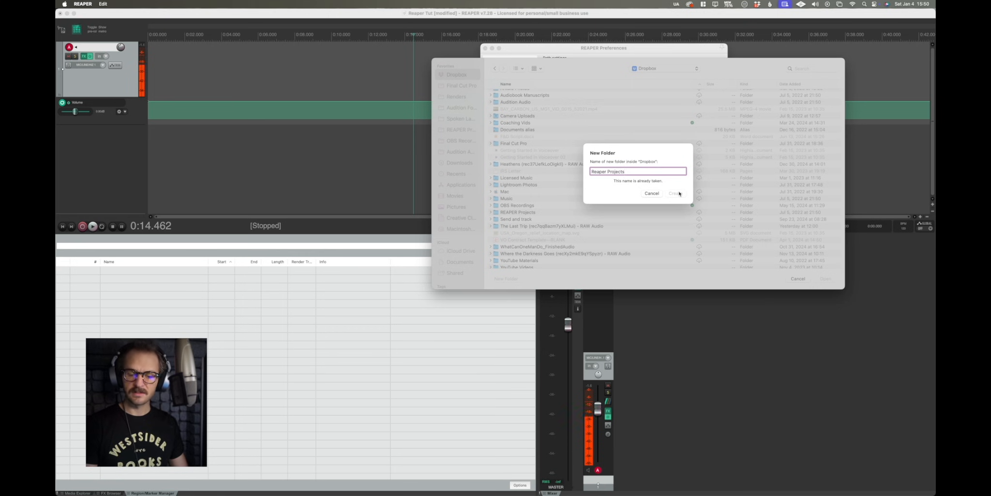
click(653, 194)
Choose the REAPER Projects folder as the default path to save new projects.
scroll(539, 236, down, 1)
double_click(532, 207)
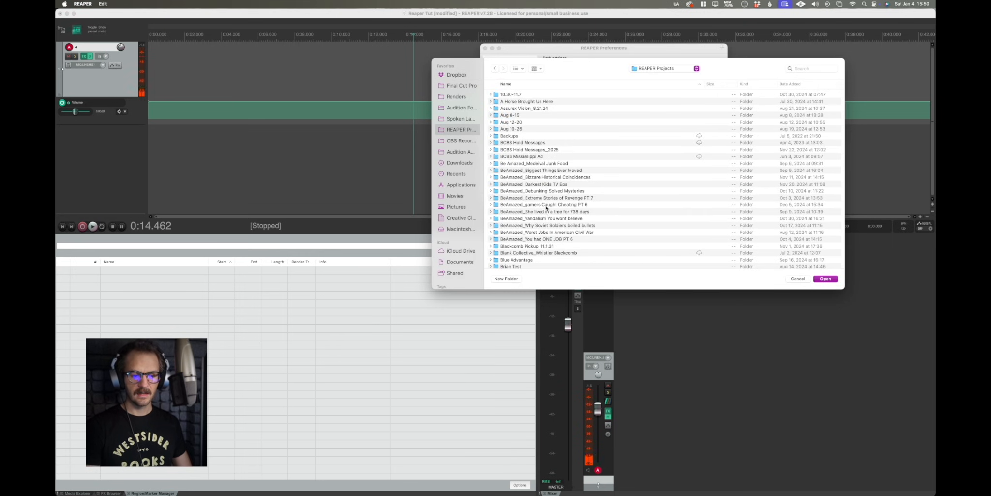
click(826, 279)
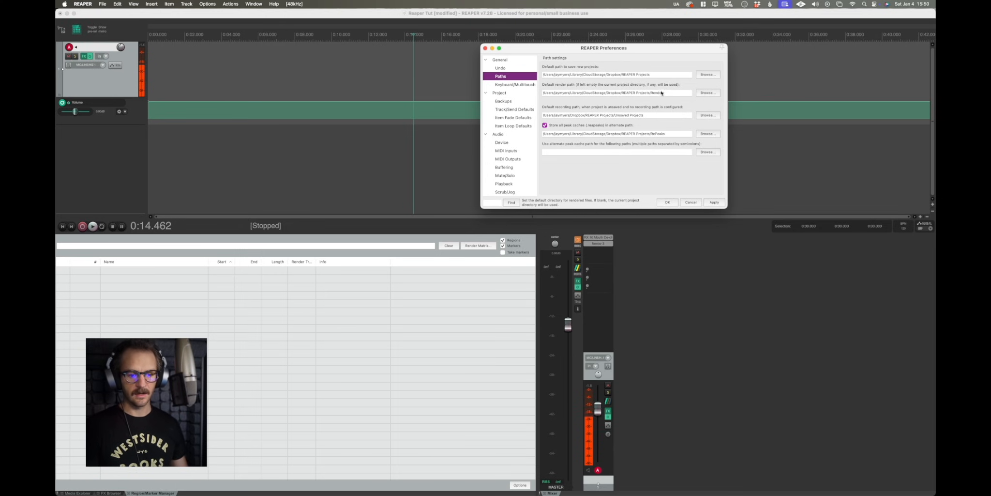
Try to set the default render path to a new Renders folder inside REAPER Projects.
click(711, 93)
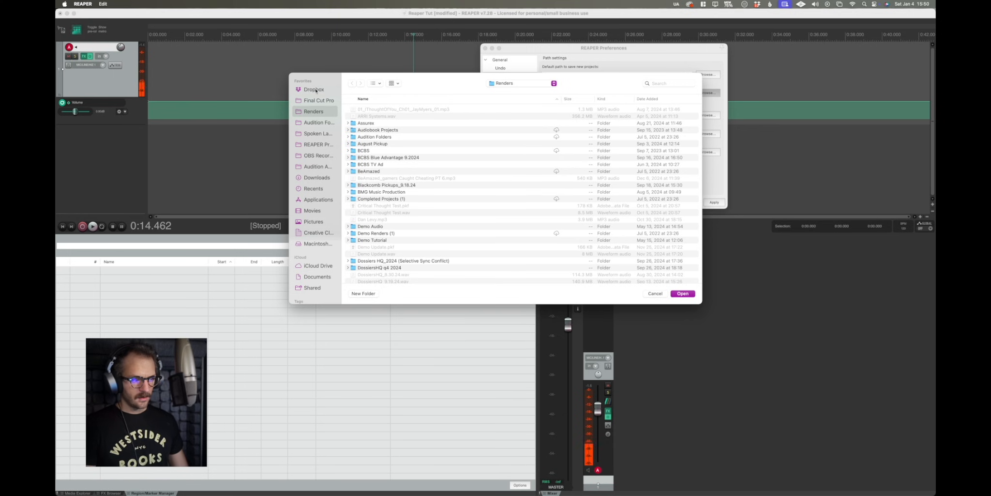
click(315, 91)
scroll(411, 194, down, 3)
click(375, 241)
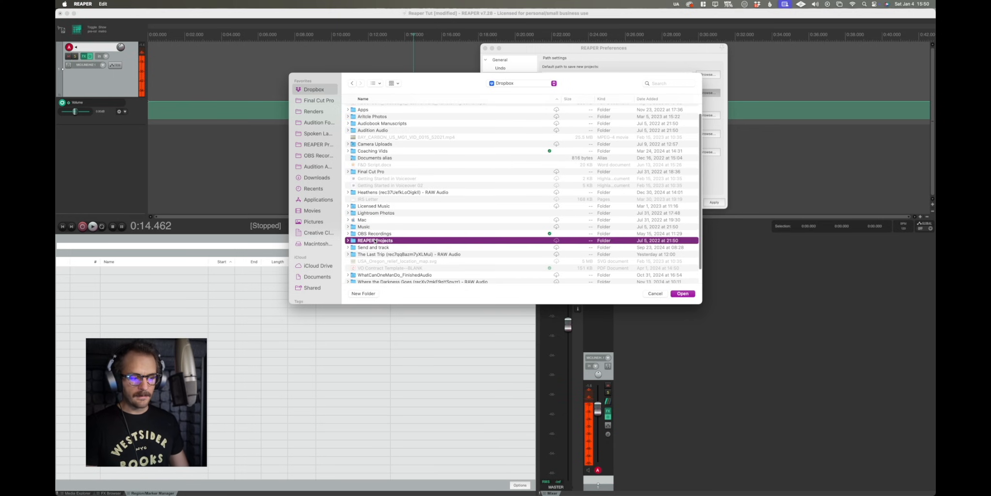
double_click(390, 242)
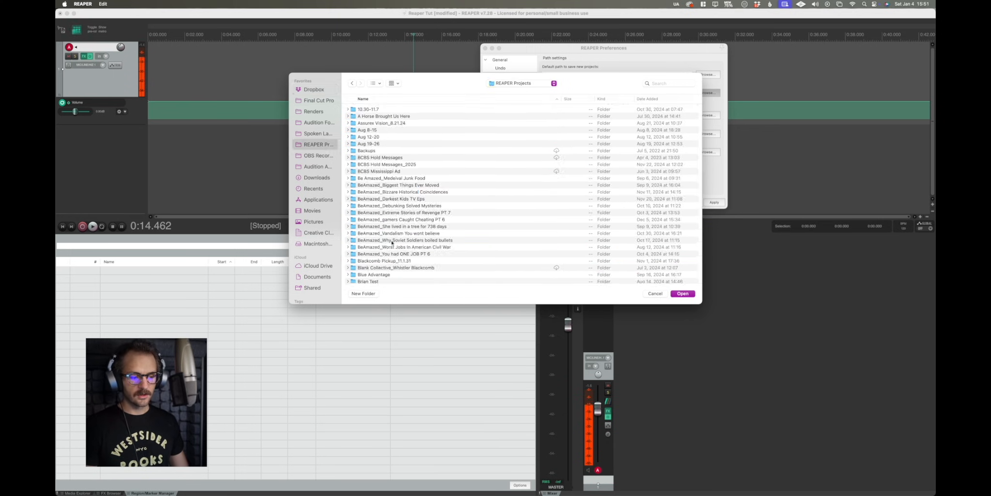
click(364, 293)
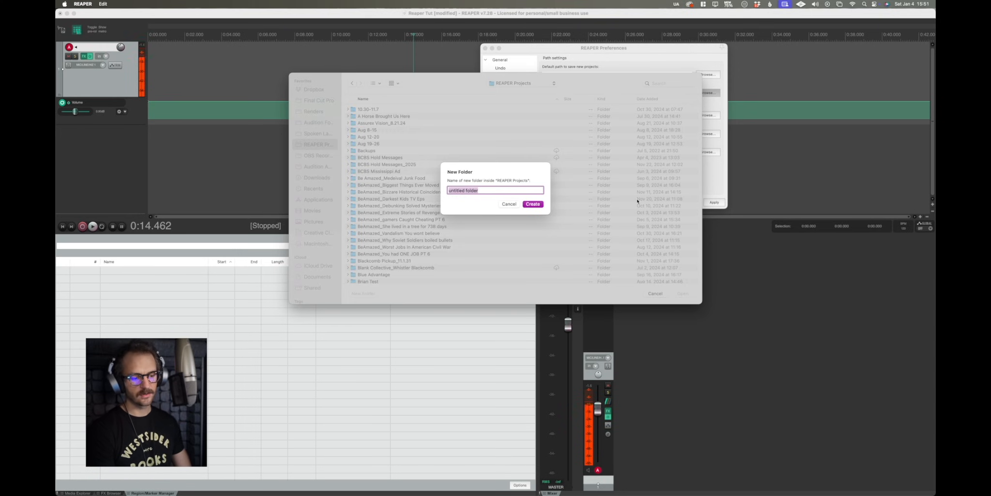
text(Renders)
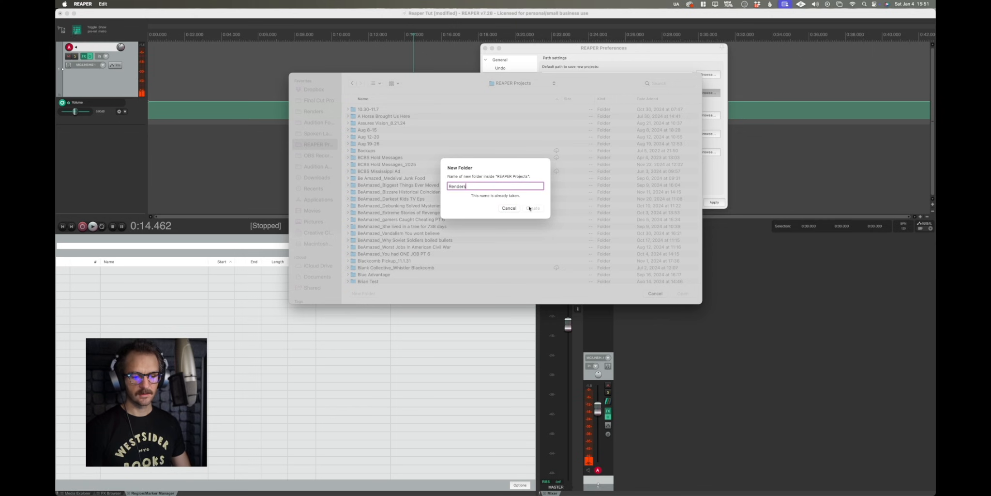
click(509, 208)
scroll(426, 241, down, 5)
scroll(426, 241, down, 1)
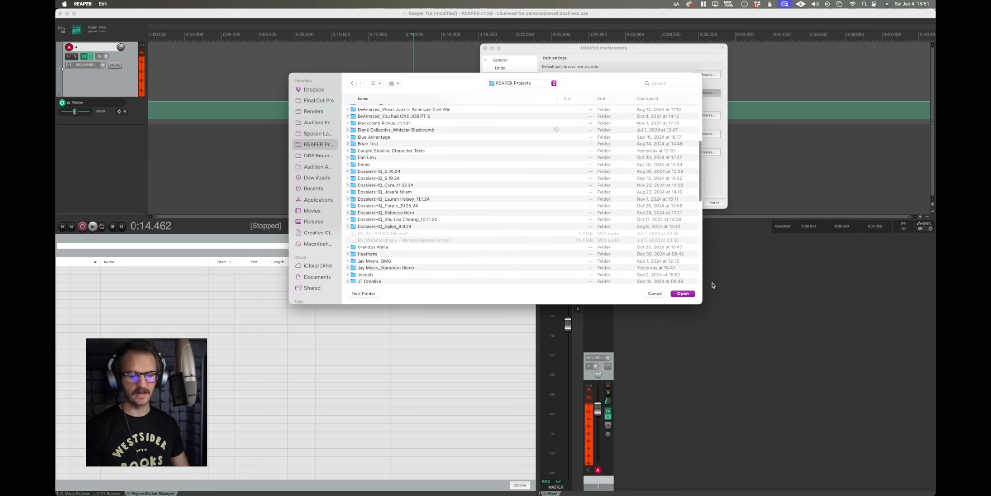
click(655, 294)
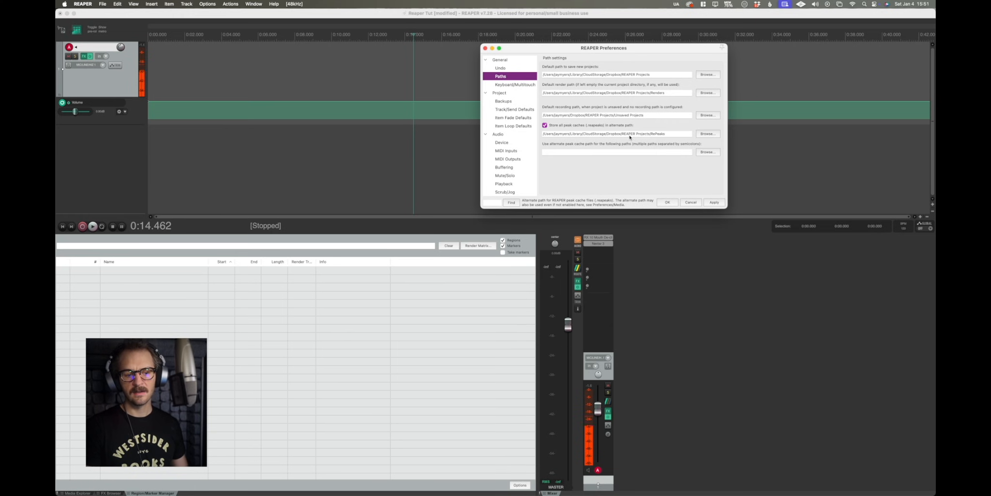
Try to create a RePeaks folder inside REAPER Projects as the alternate peak cache path.
click(714, 137)
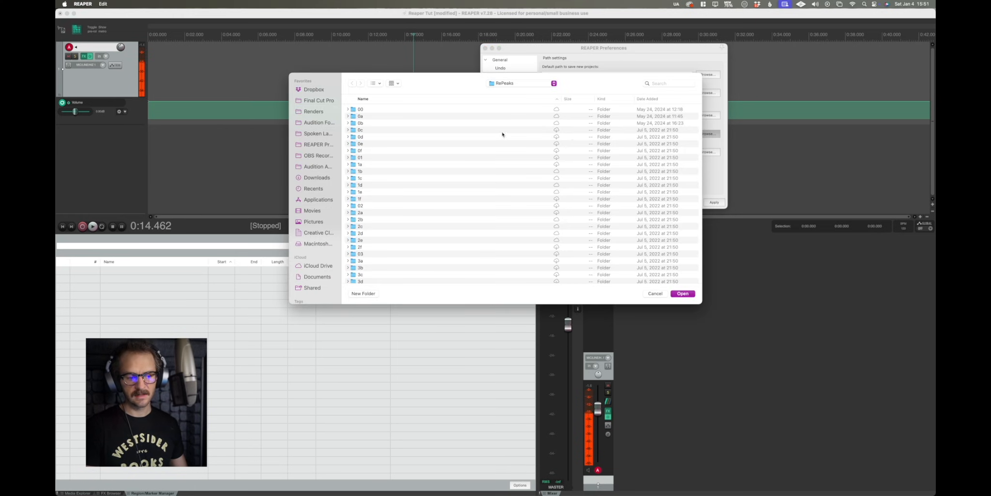
click(314, 90)
double_click(380, 254)
click(369, 294)
text(Repeaks)
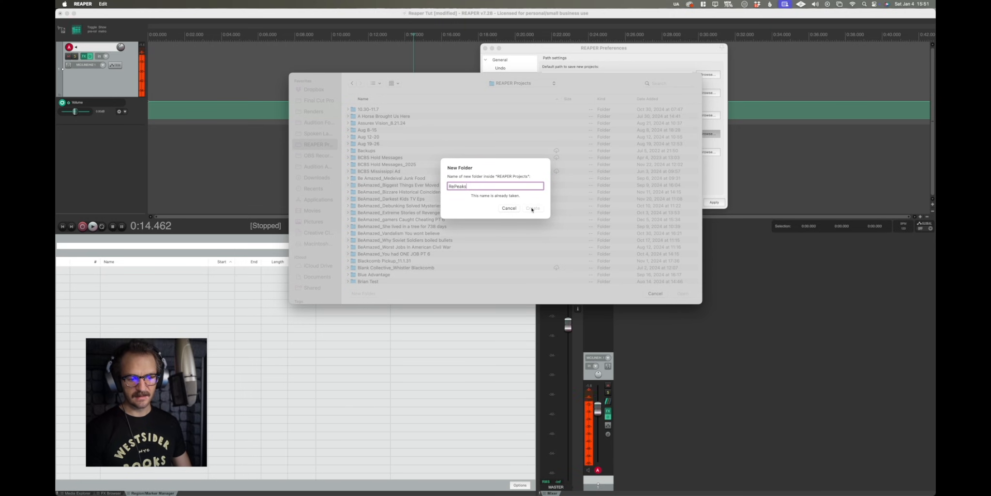
click(509, 208)
click(665, 296)
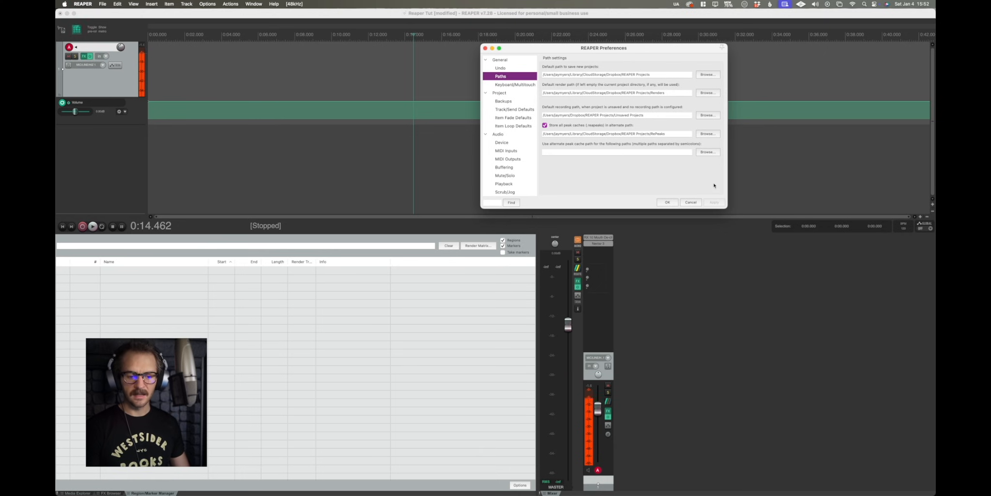
Open the Backups settings and review the backup and auto-save copy limits.
click(508, 102)
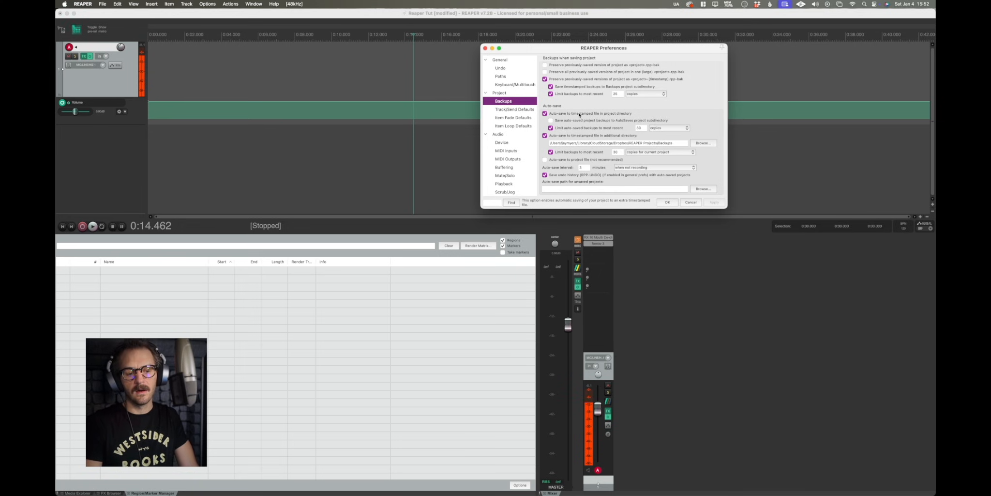
drag(653, 51, 621, 49)
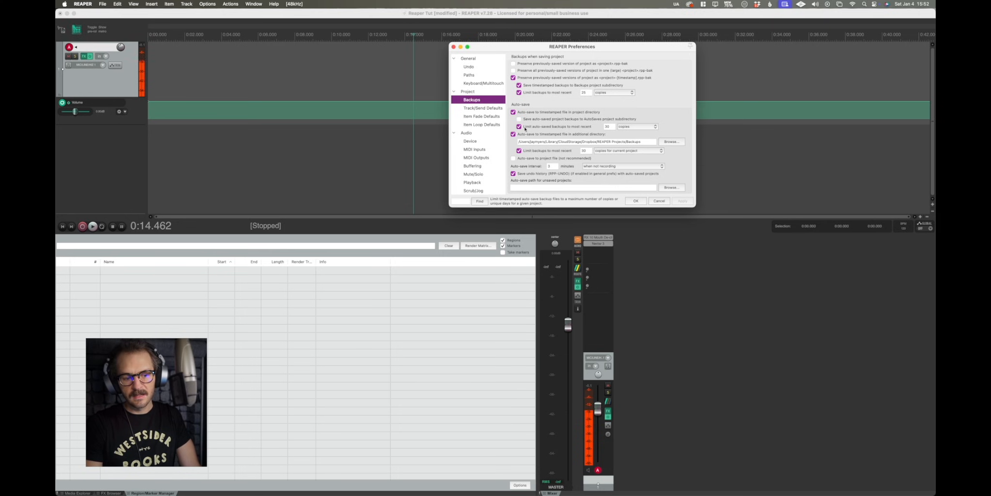
click(606, 126)
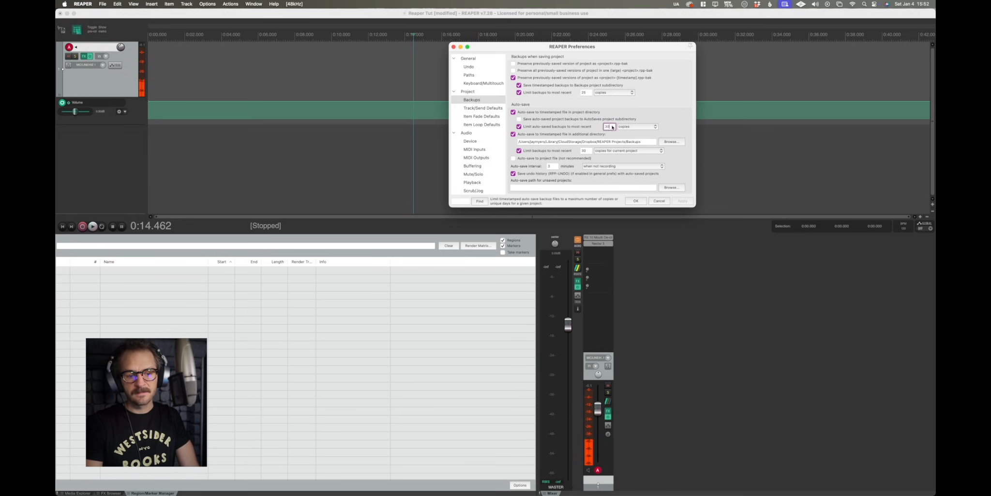
double_click(585, 92)
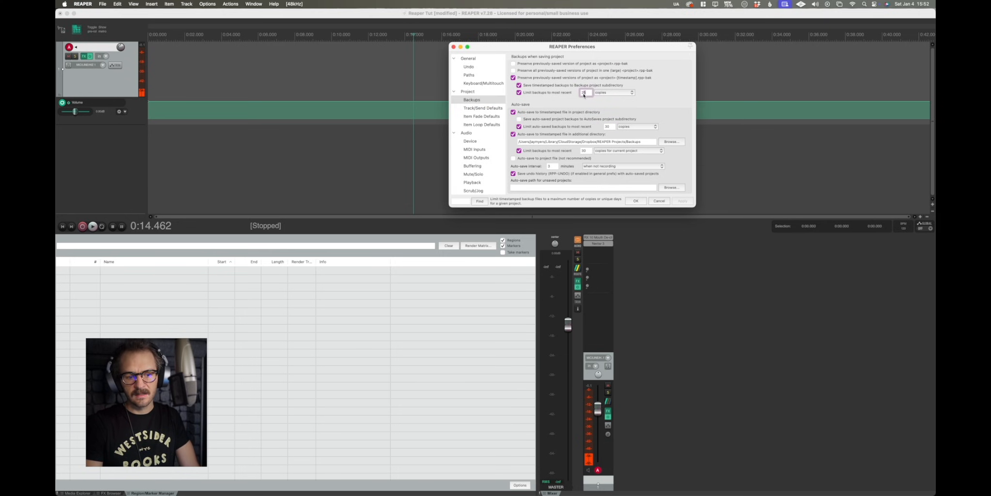
double_click(588, 151)
click(610, 127)
click(588, 92)
click(593, 152)
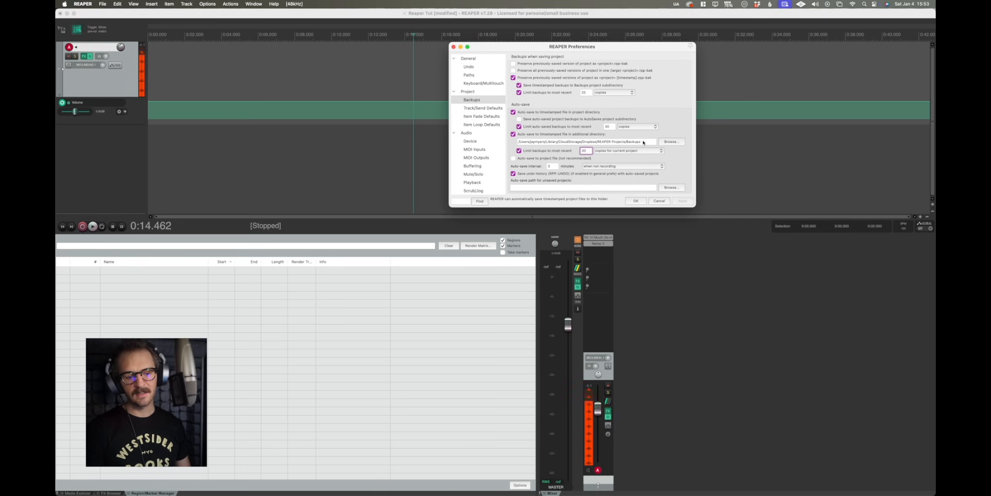
Try to create a Backups folder inside REAPER Projects for the additional auto-save directory.
click(671, 141)
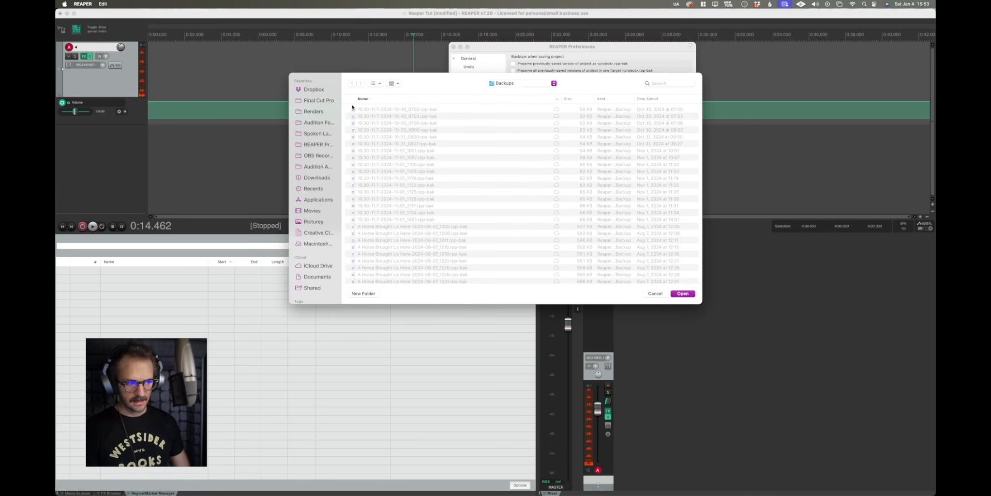
scroll(402, 182, down, 3)
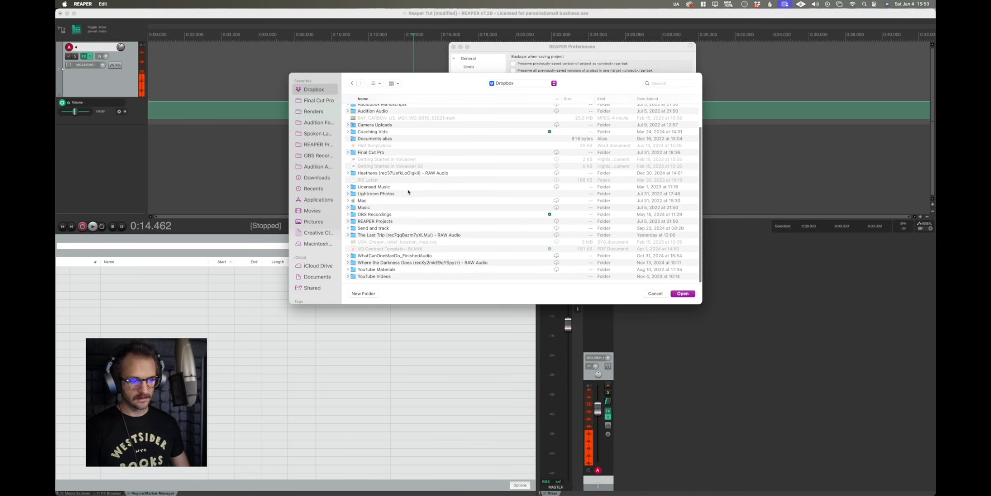
double_click(386, 221)
click(363, 293)
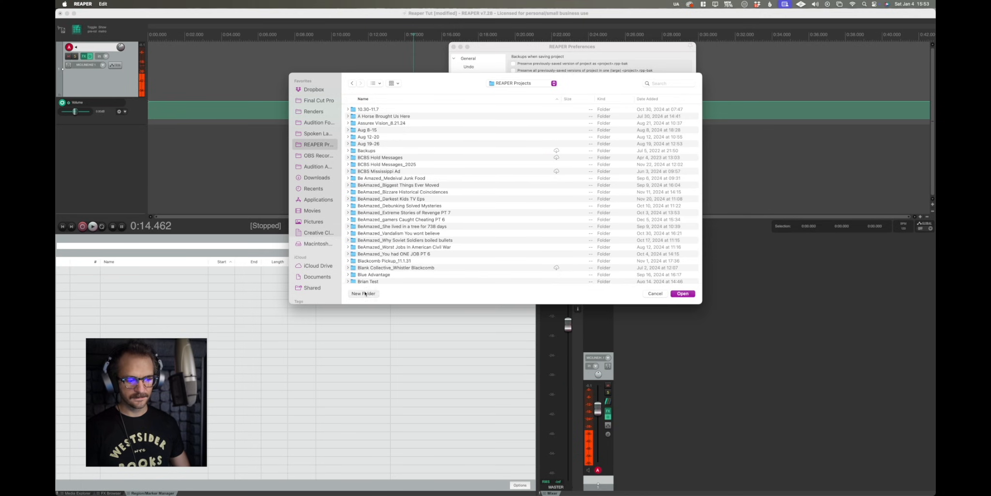
text(Backups)
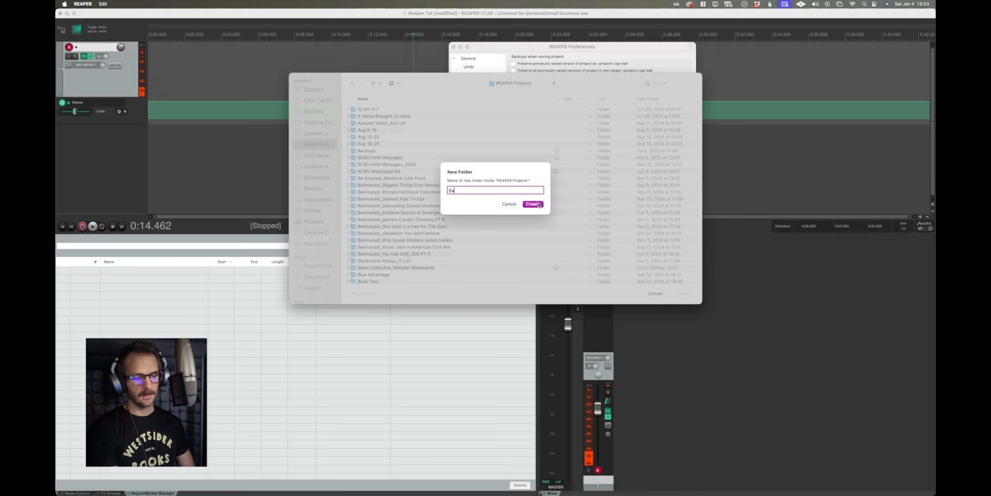
click(509, 209)
click(656, 293)
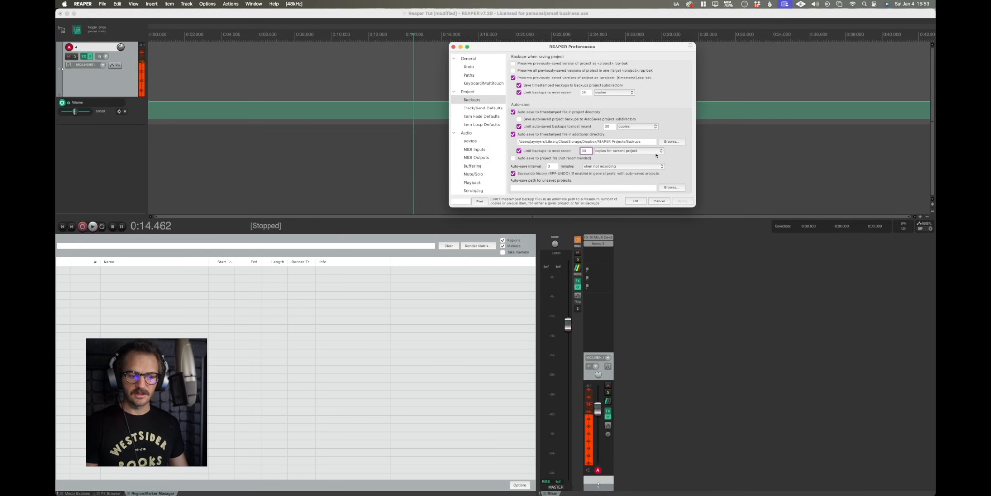
Set auto-save to run when not recording and apply the preferences.
double_click(553, 166)
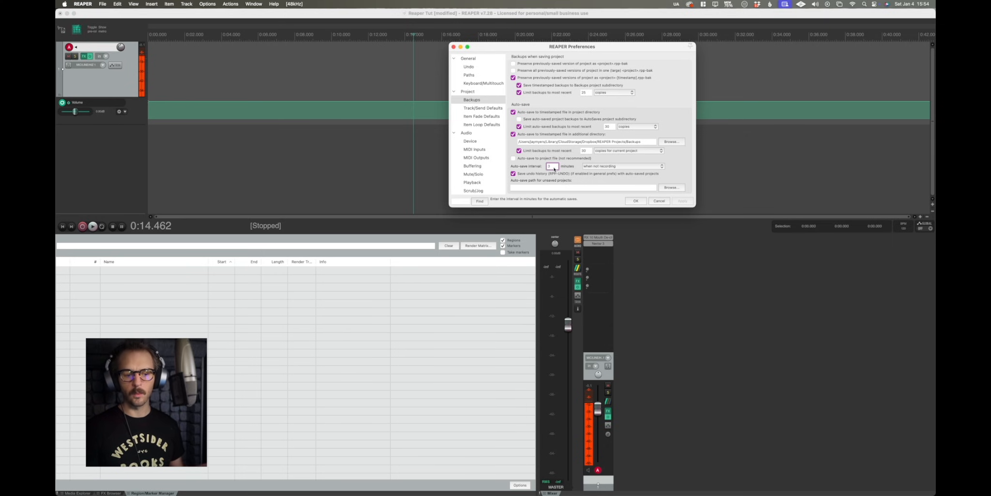
click(620, 167)
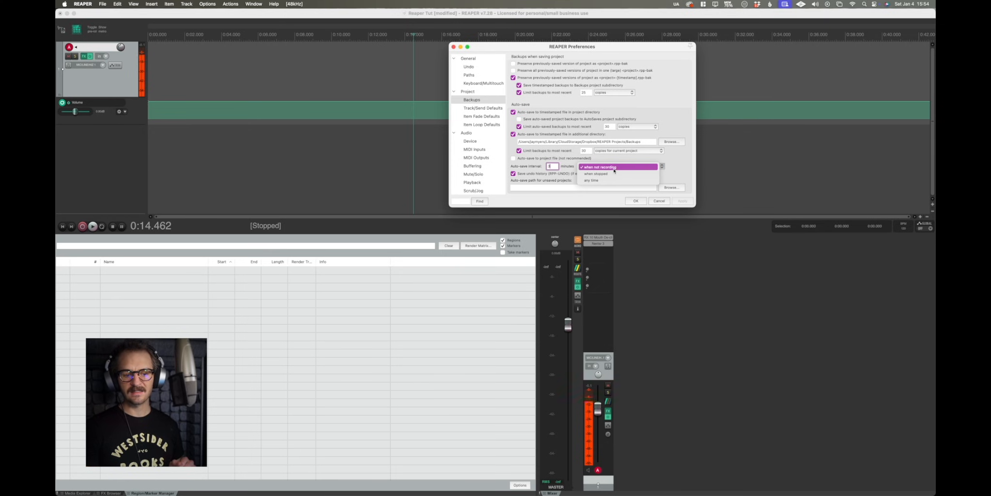
click(618, 169)
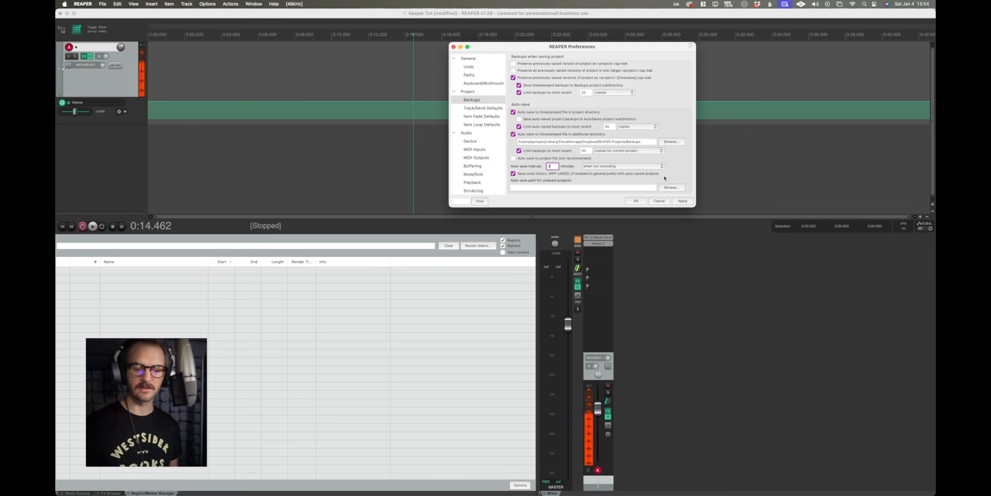
click(683, 201)
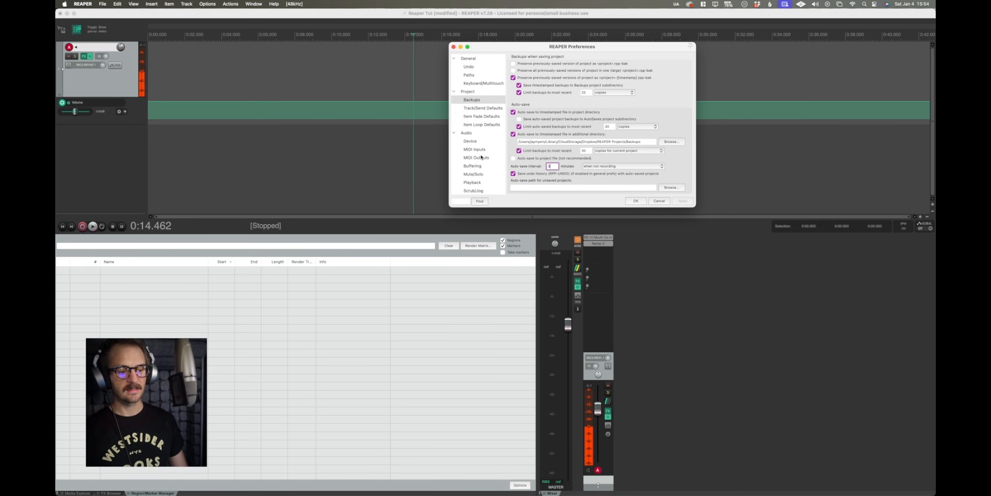
Select Universal Audio Thunderbolt as the audio device and close Preferences with OK.
click(482, 140)
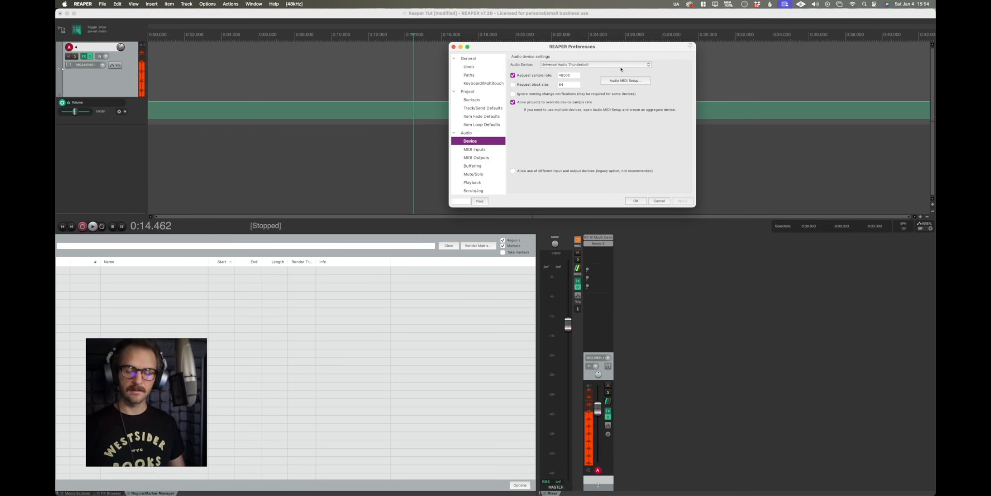
click(580, 64)
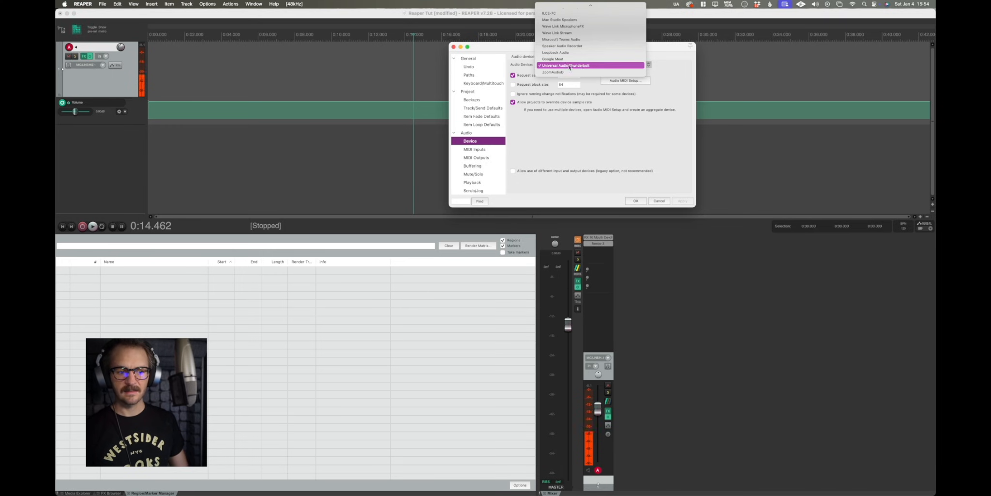
click(615, 66)
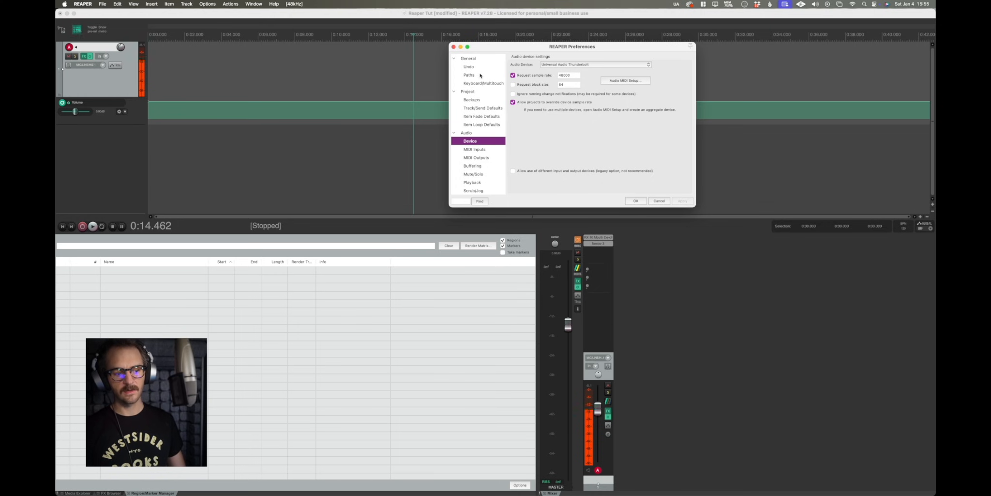
click(476, 99)
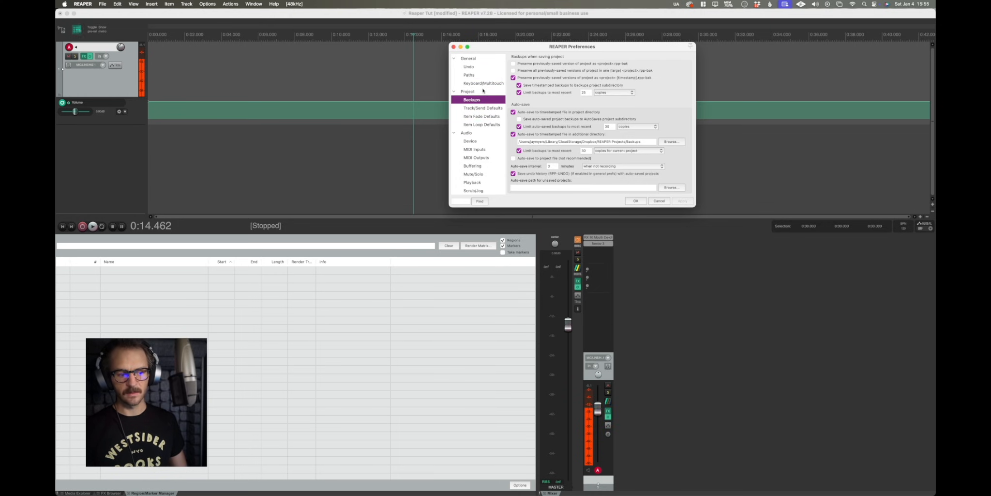
click(483, 91)
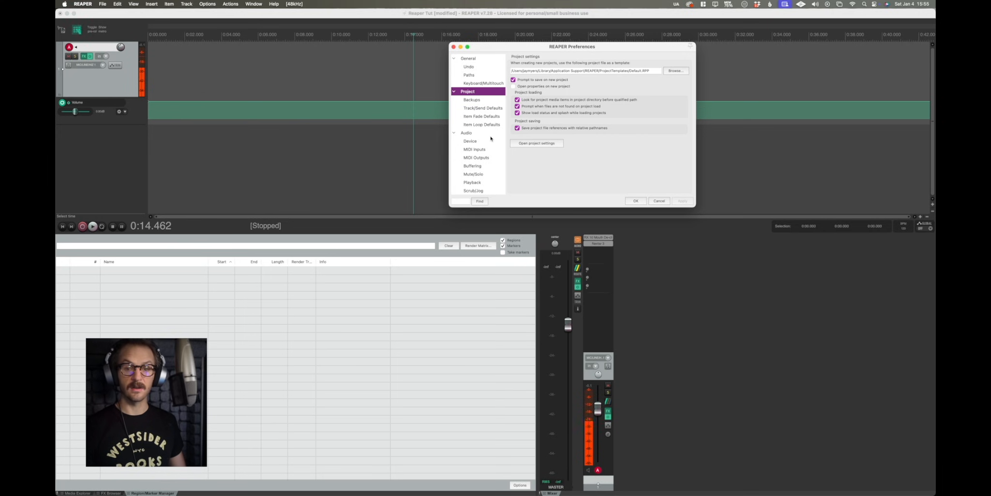
click(474, 143)
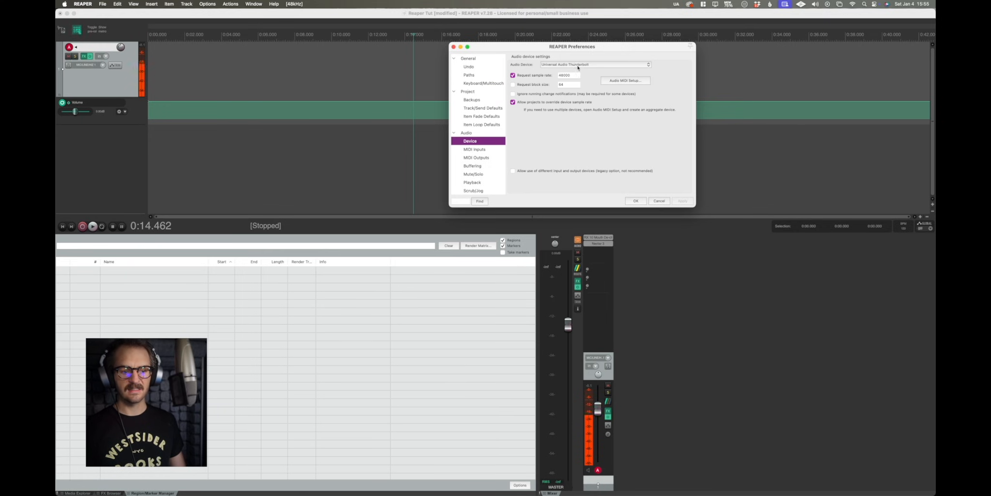
click(636, 201)
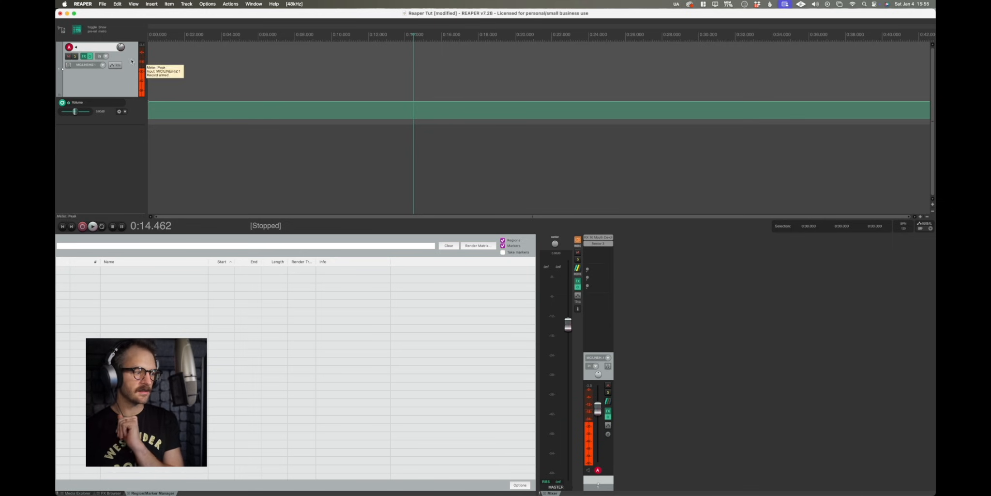
Turn on Monitor Input from the track's record-arm options.
click(69, 48)
click(69, 47)
right_click(69, 47)
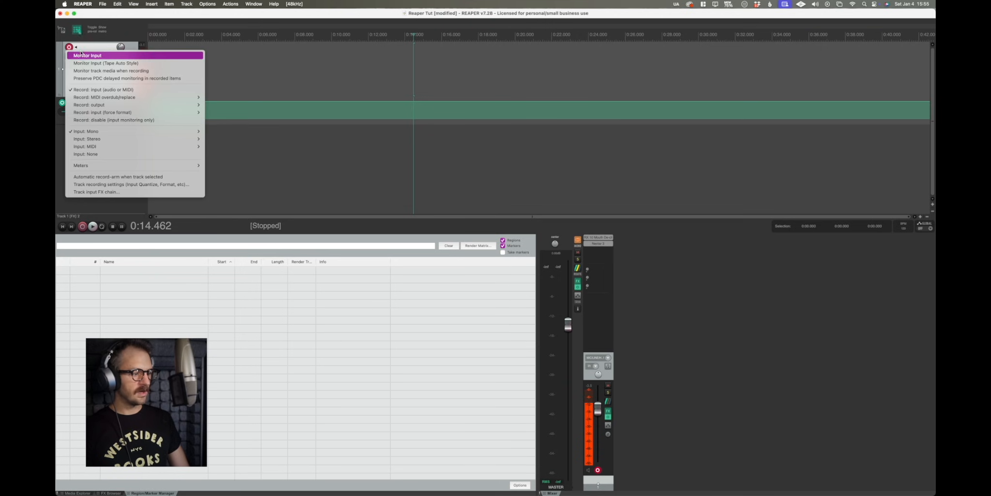
click(83, 56)
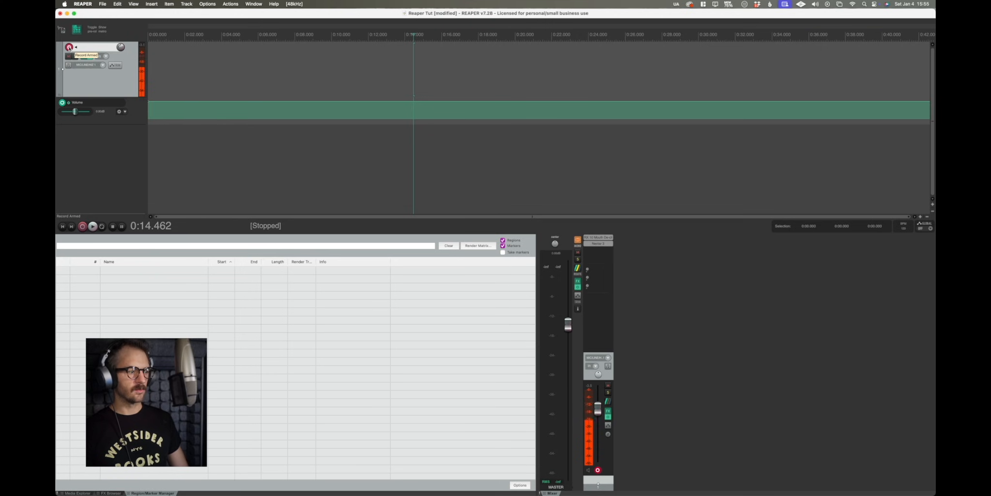
click(69, 47)
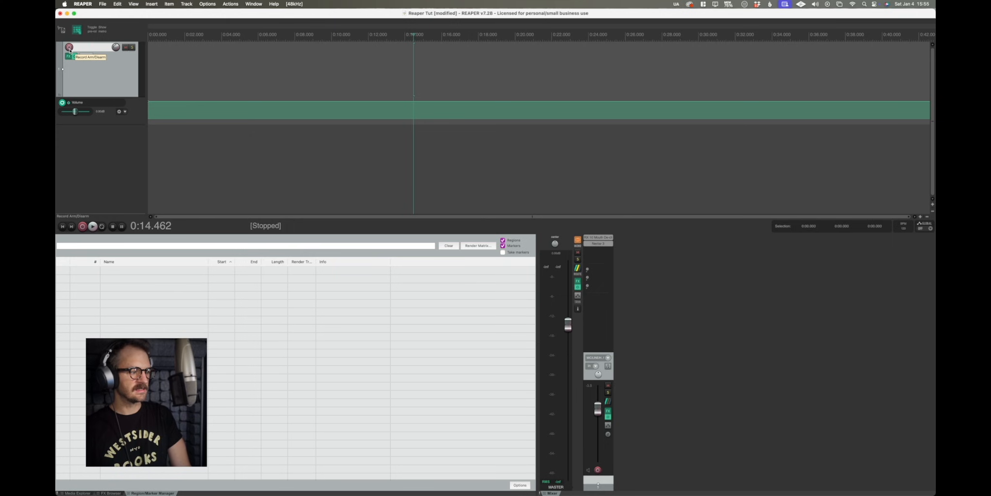
click(176, 65)
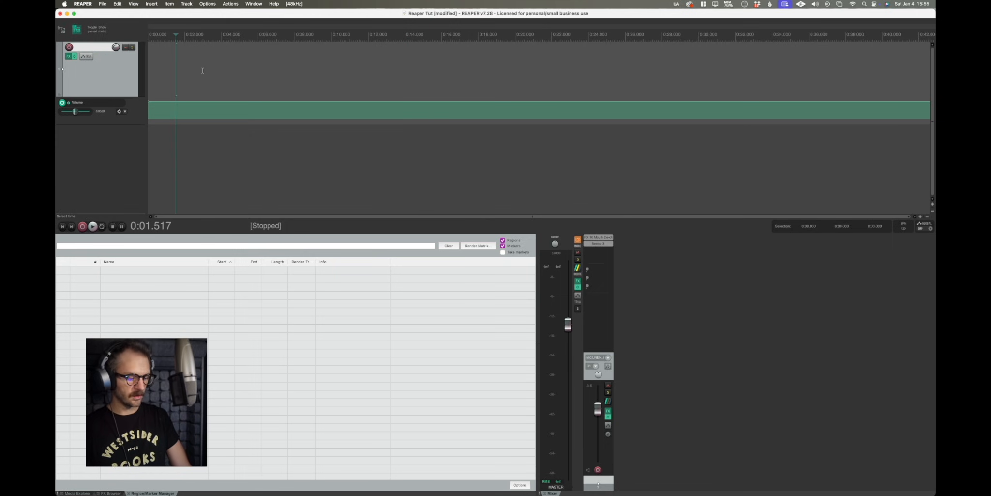
key(super+r)
click(427, 204)
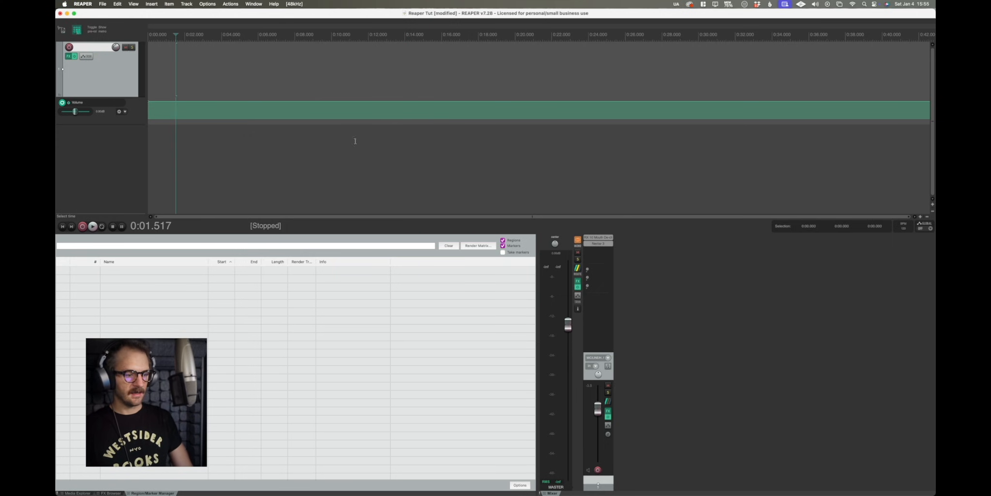
Record a short test take on the armed track and discard it.
click(70, 47)
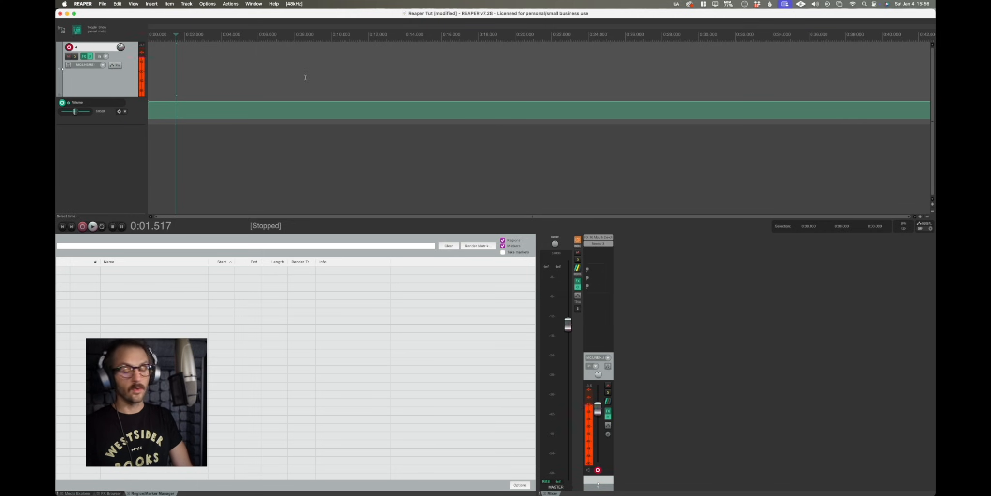
key(ctrl+r)
key(space)
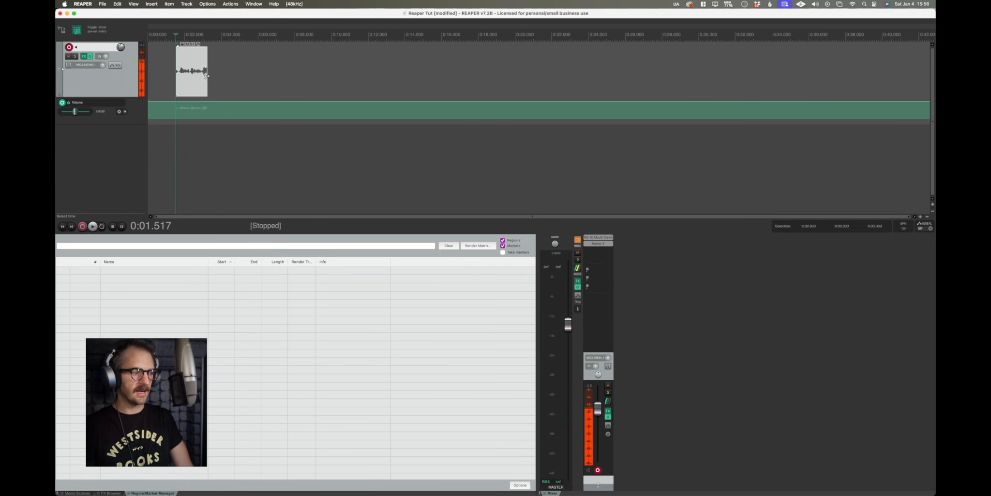
key(Delete)
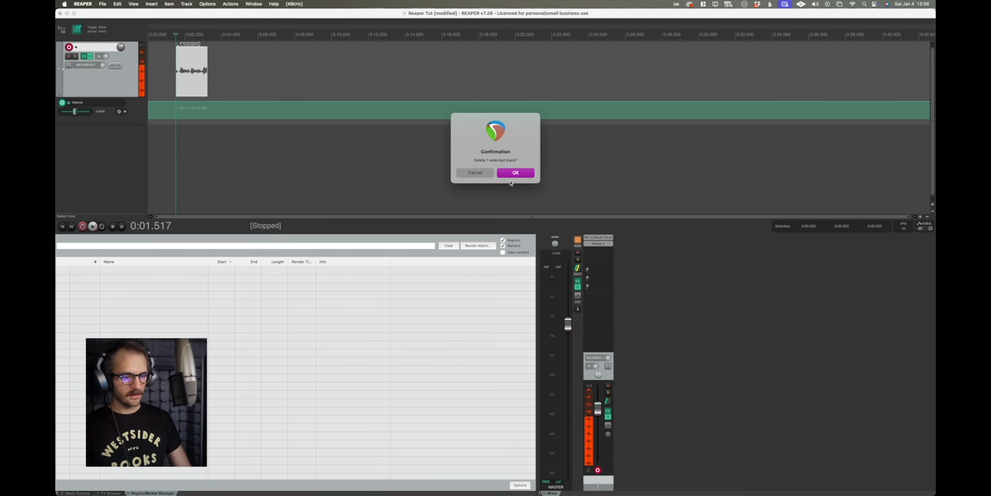
click(475, 172)
click(193, 78)
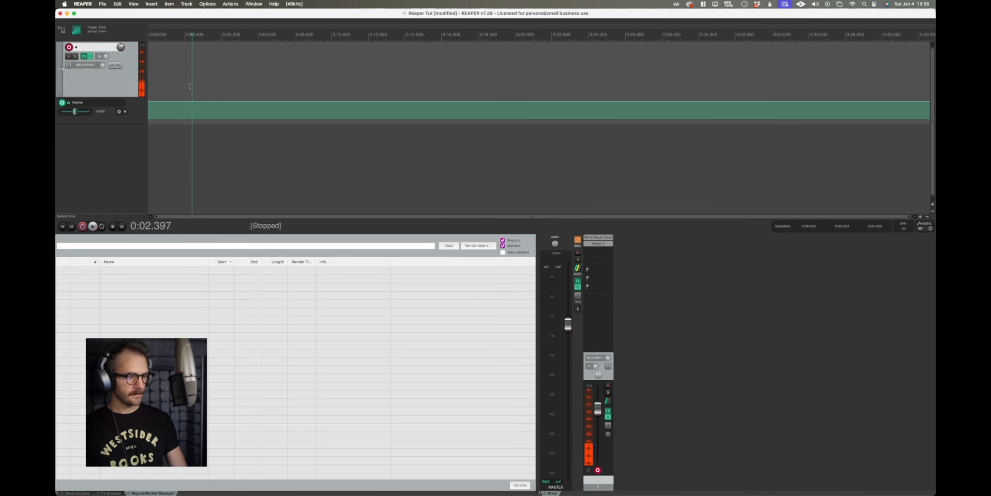
Enable automatic record-arm when the track is selected.
right_click(69, 48)
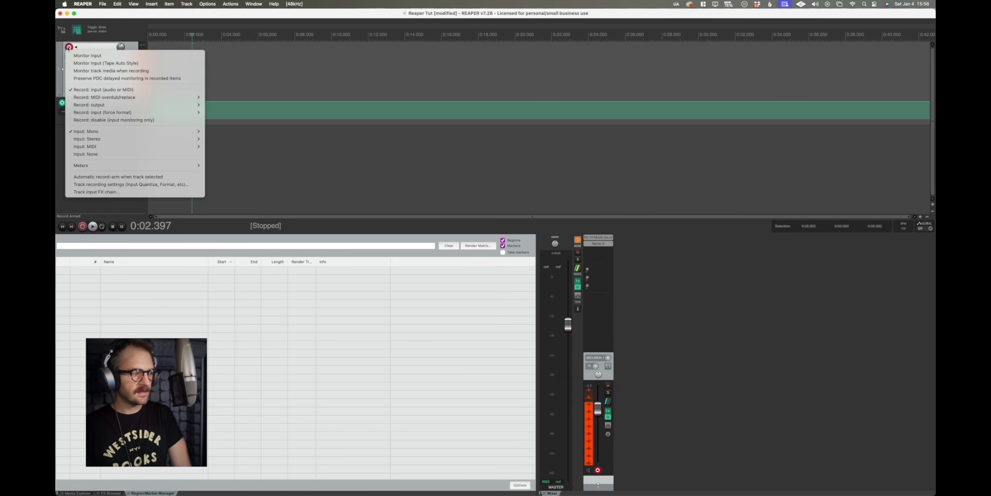
click(142, 178)
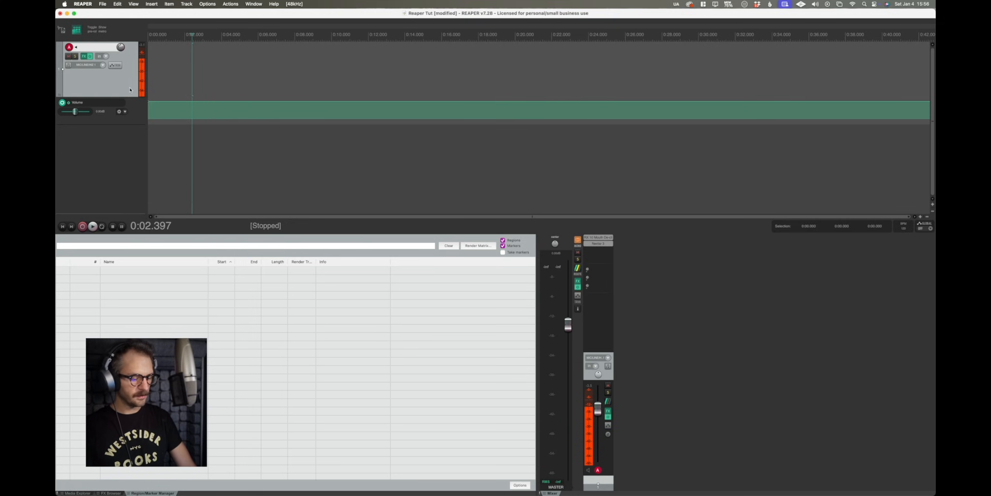
Duplicate the track twice to create three tracks.
key(super+d)
key(super+d)
click(177, 65)
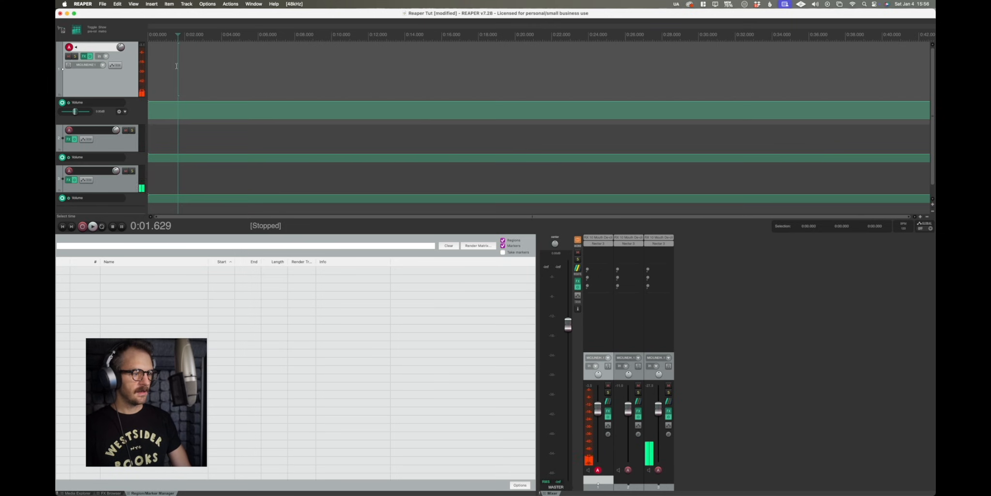
Select the first and second tracks in turn to check that selecting a track arms it for recording.
click(176, 139)
click(188, 84)
click(203, 138)
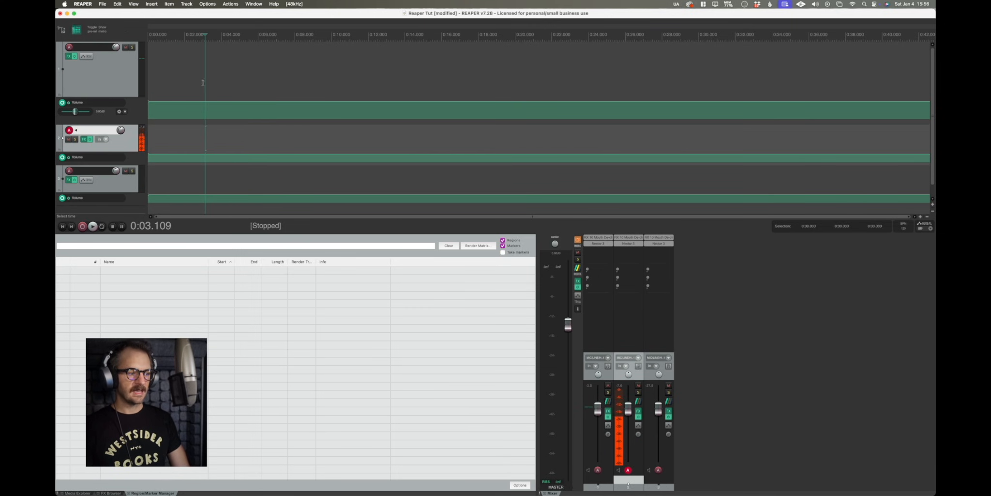
click(166, 57)
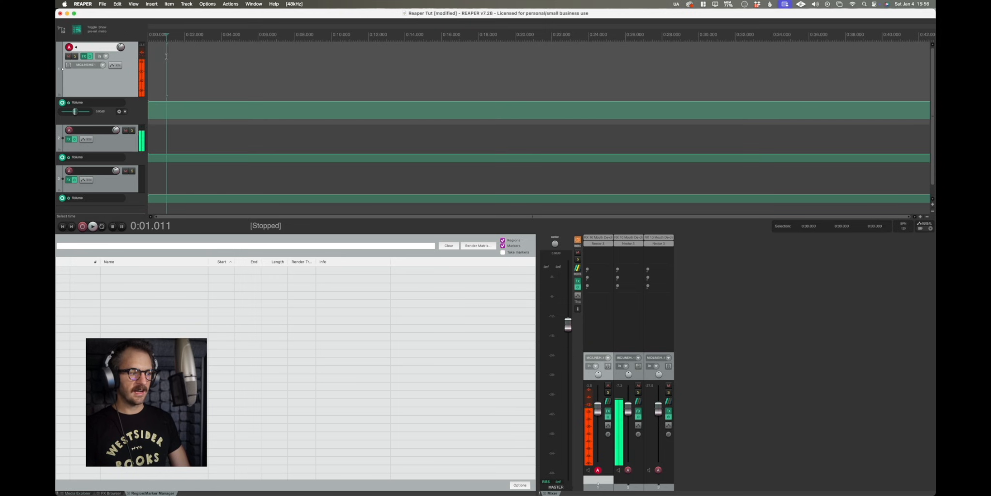
drag(168, 143, 171, 143)
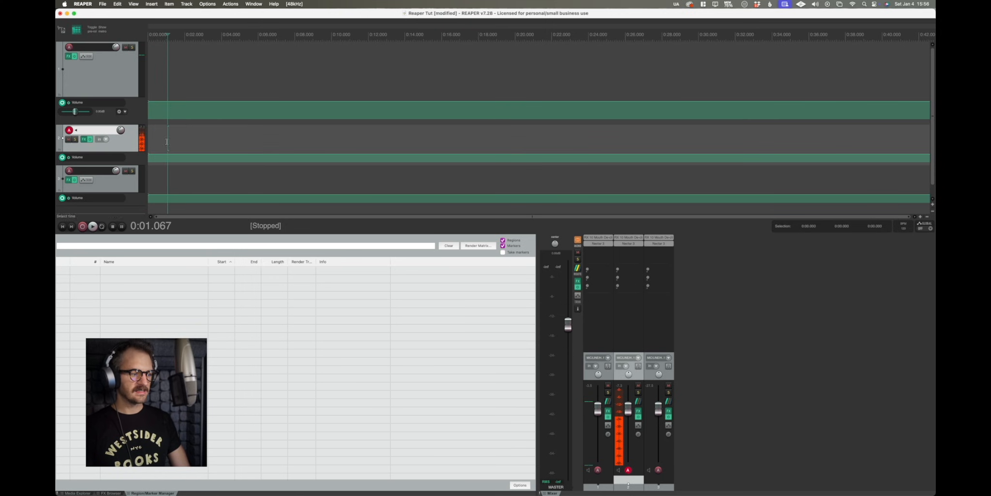
shift+click(116, 75)
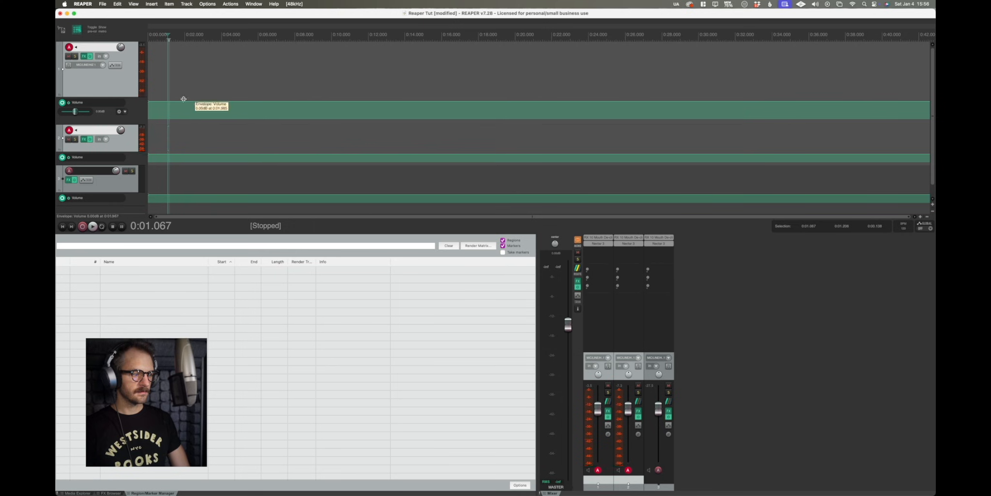
Record a take while switching the selected track between tracks one and two, then stop recording.
key(super+r)
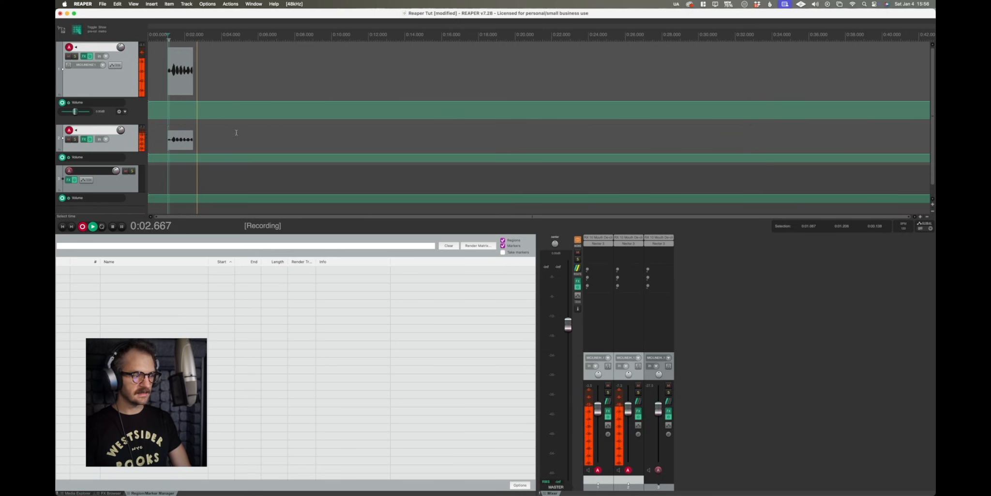
click(258, 135)
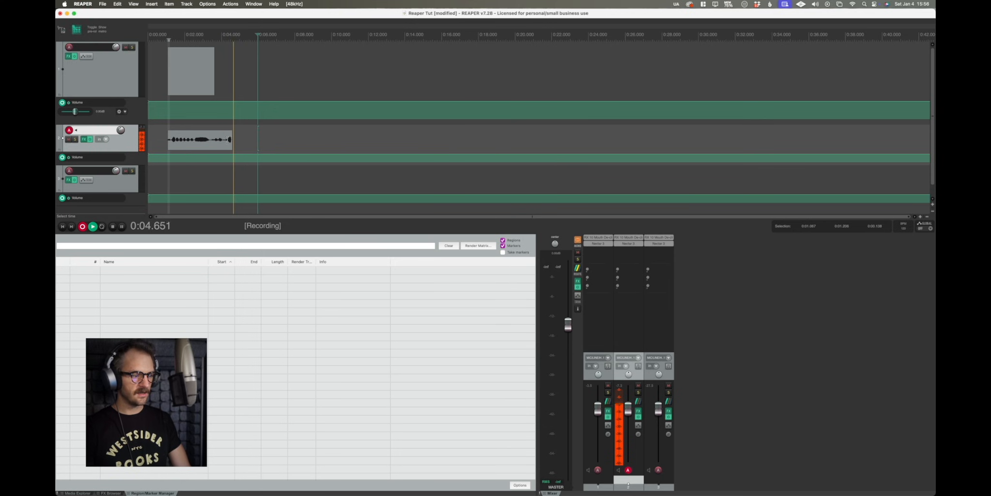
click(286, 92)
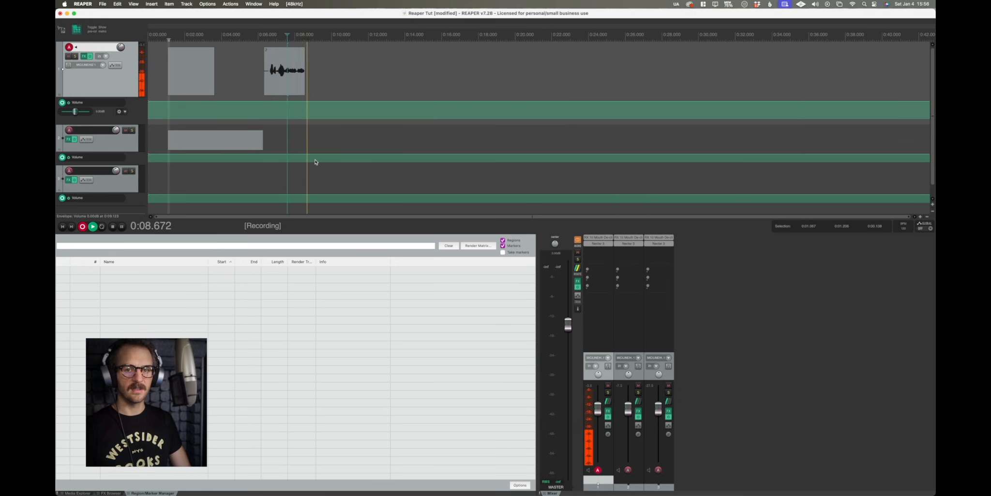
key(space)
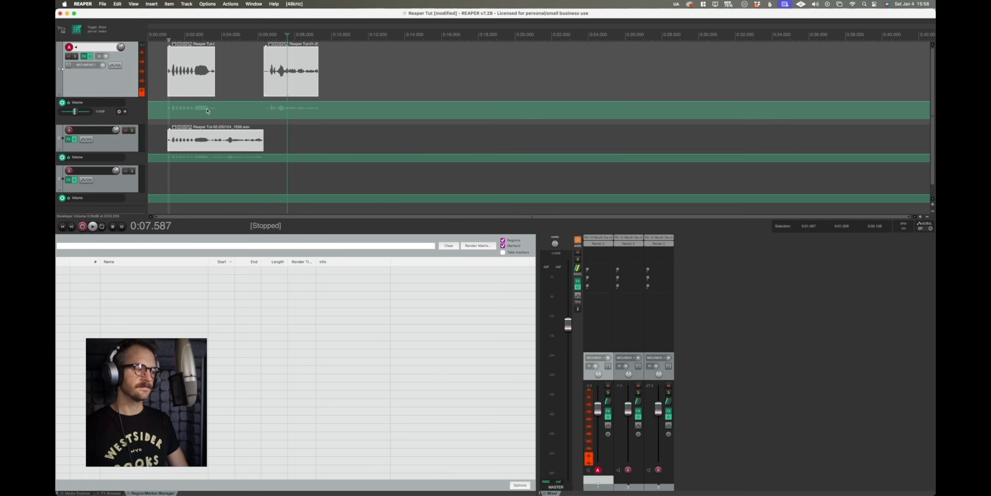
right_click(69, 49)
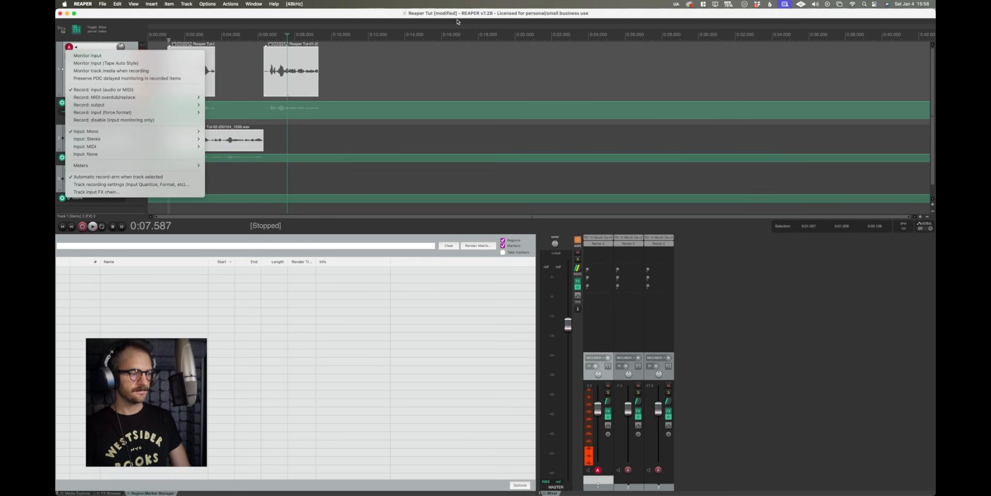
click(418, 31)
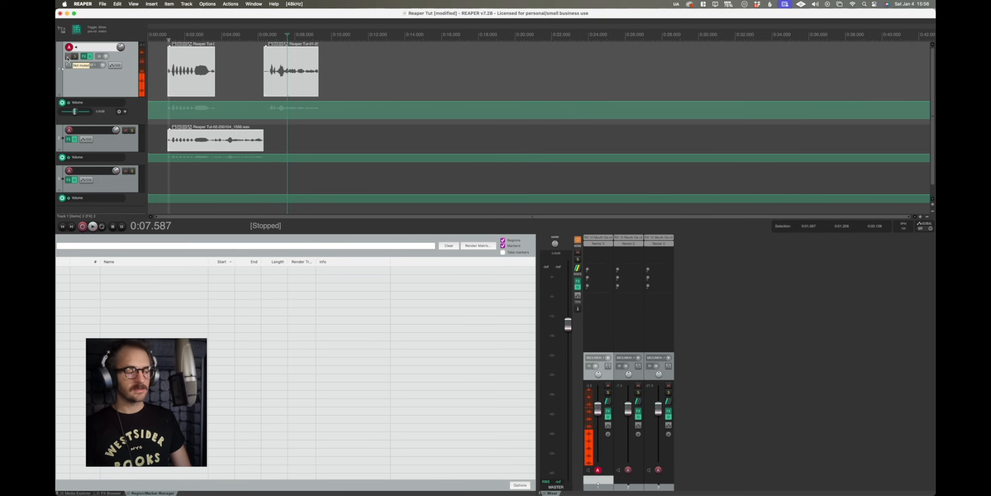
click(67, 56)
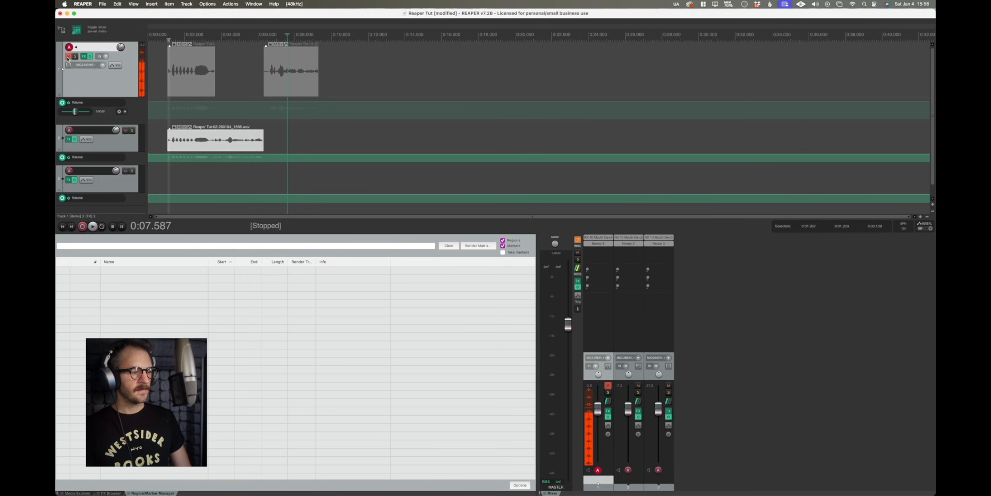
Move the recorded items slightly later on the timeline.
click(158, 35)
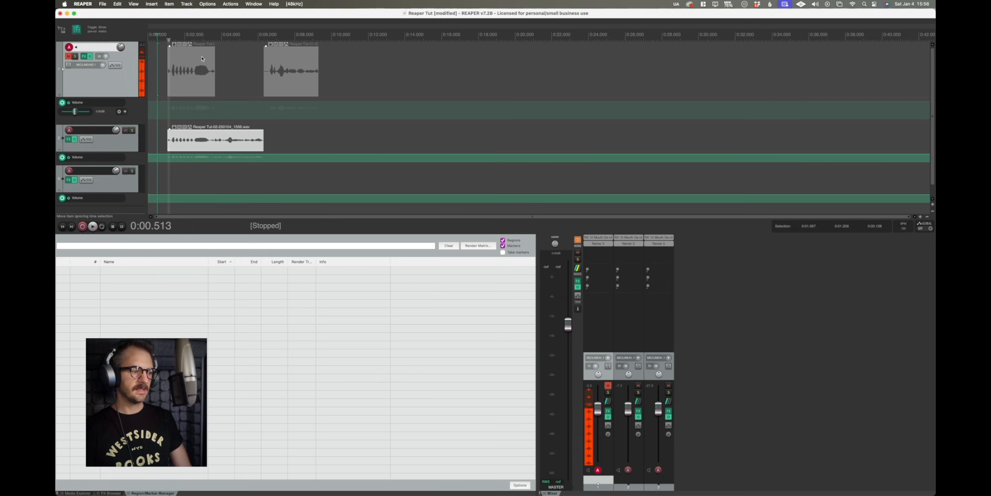
mouse_move(210, 139)
mouse_down()
mouse_move(249, 141)
mouse_move(223, 138)
mouse_up()
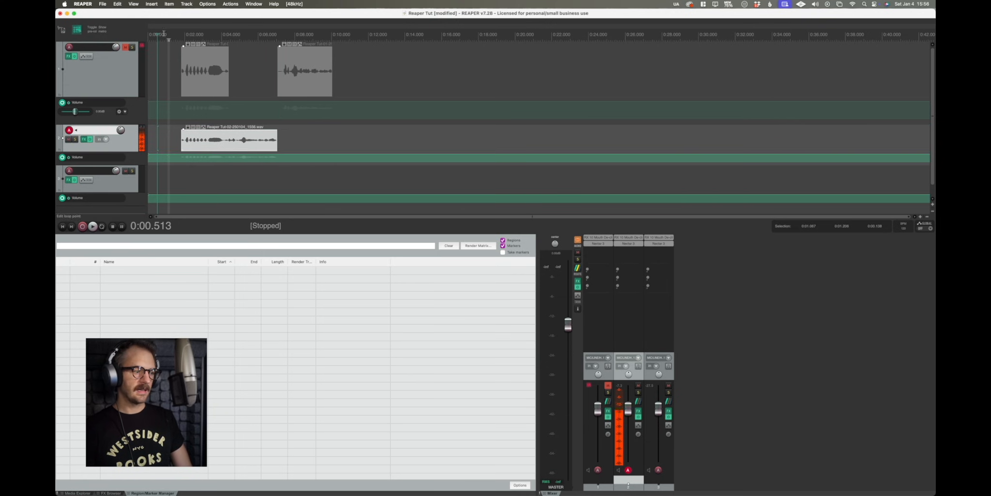
Solo the first track.
click(126, 47)
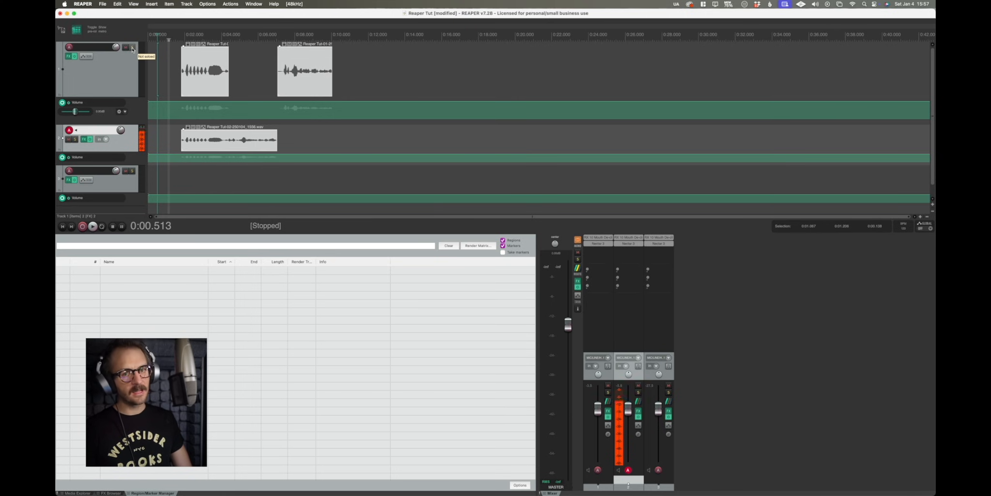
click(133, 48)
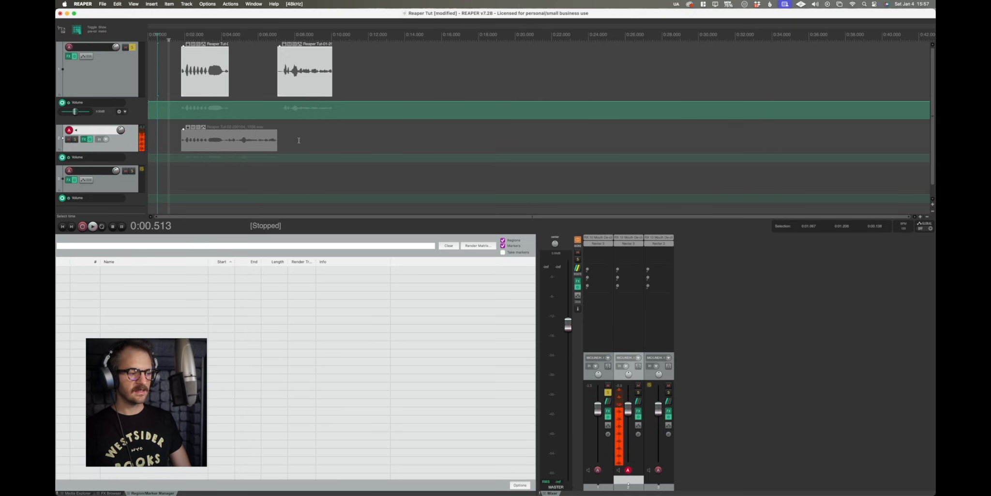
Copy the second track's recorded item onto the third track.
click(229, 143)
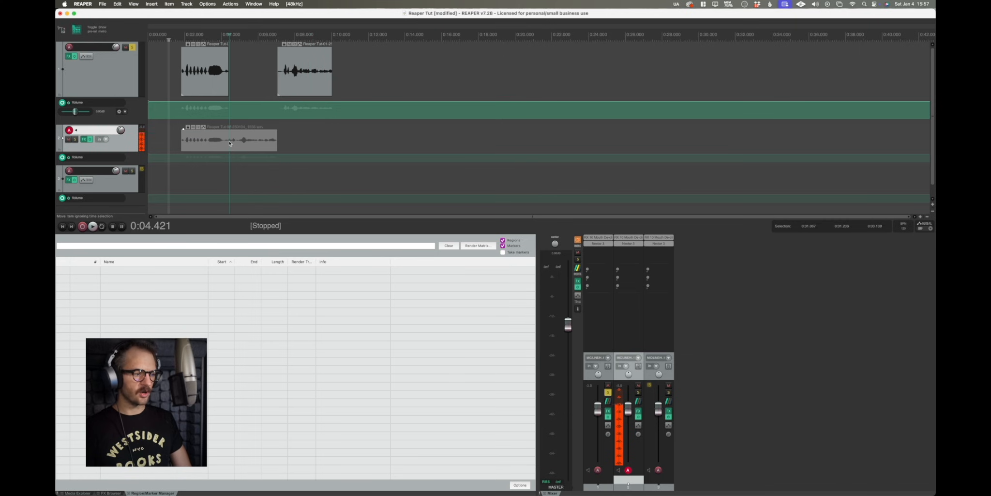
drag(229, 142, 306, 182)
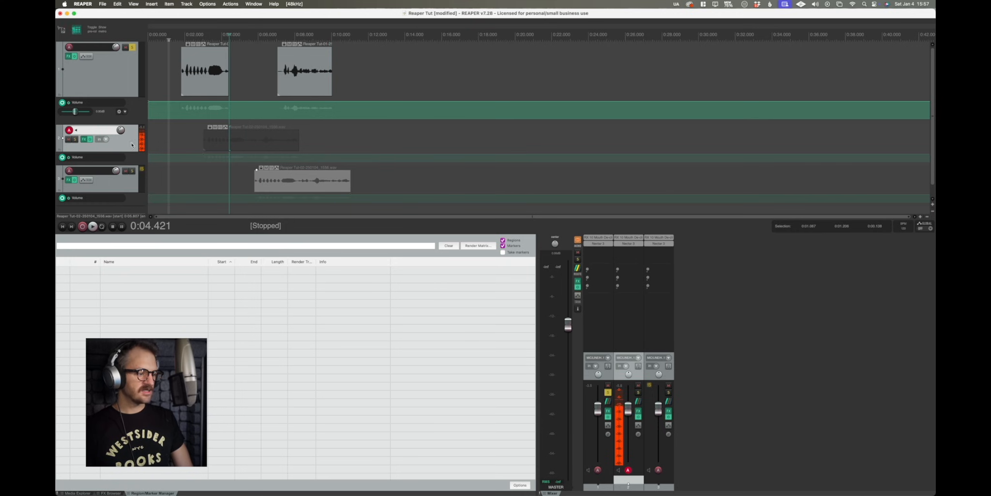
Clear the track solos and select the first track again so it is armed for recording.
click(75, 140)
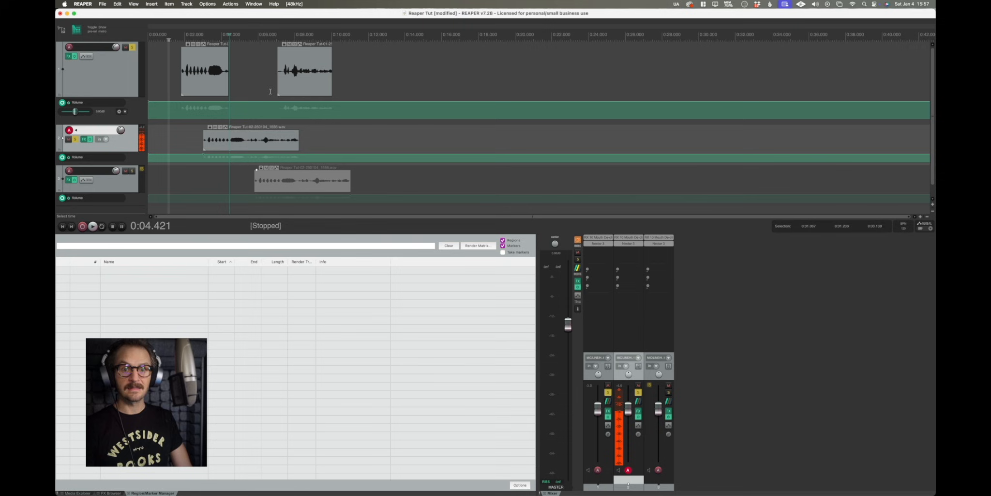
click(127, 63)
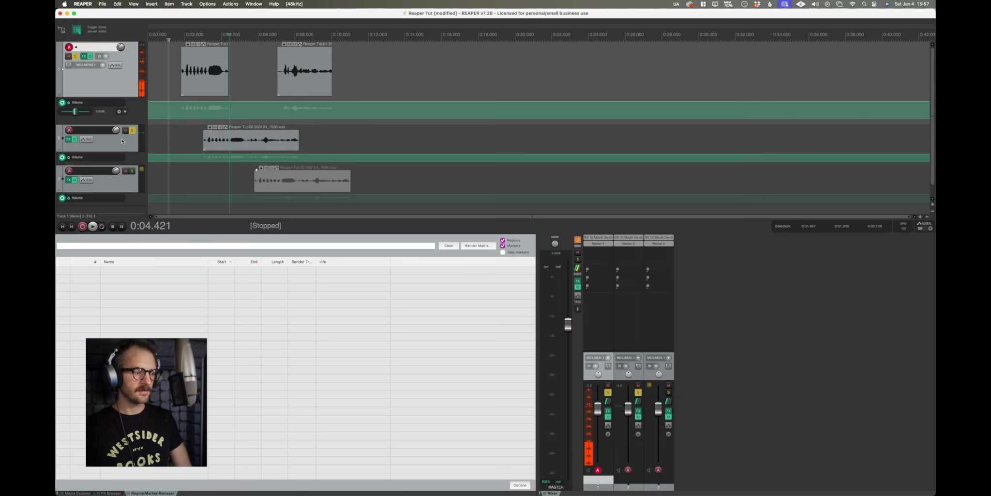
click(132, 129)
click(76, 139)
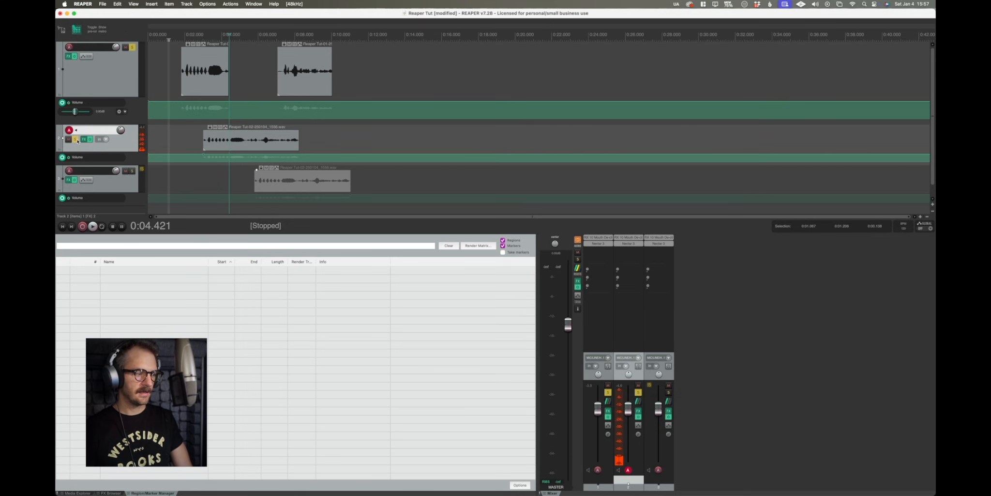
click(132, 48)
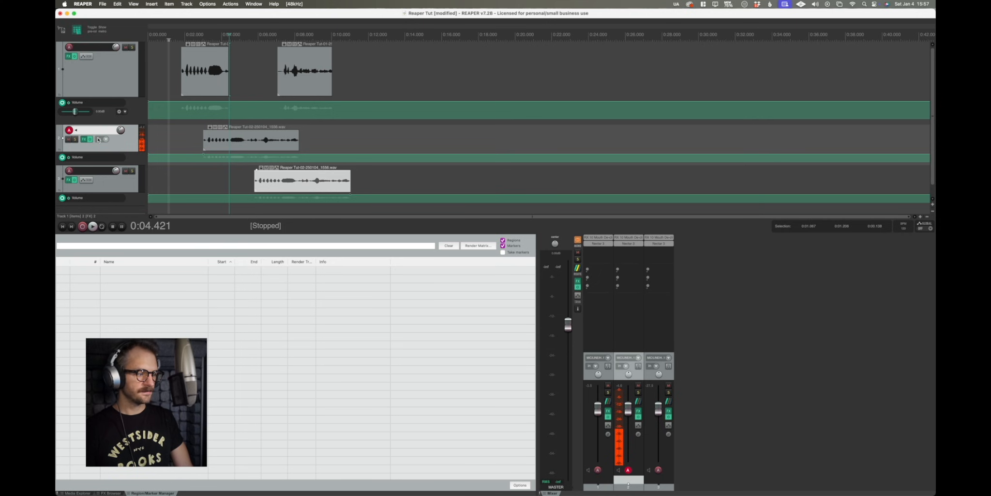
click(80, 74)
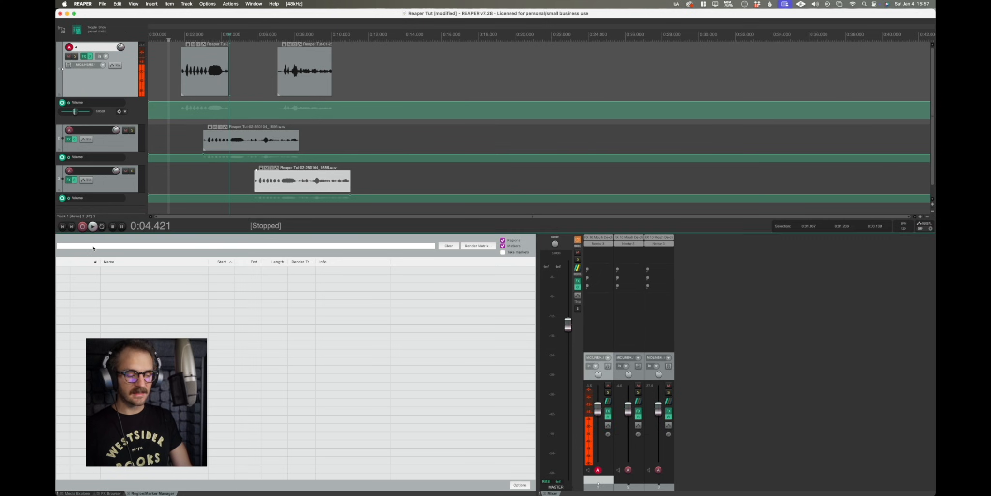
Browse the Cockos plugins in the FX browser.
click(111, 493)
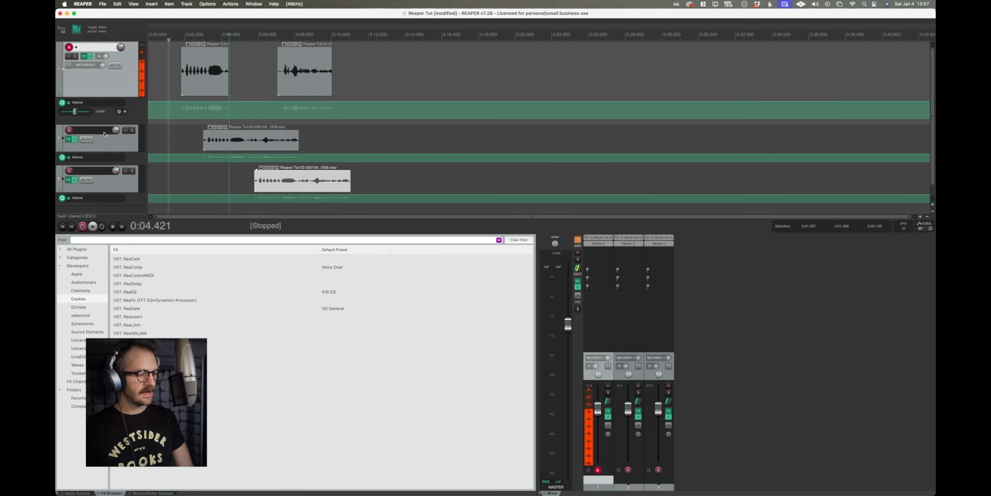
click(136, 308)
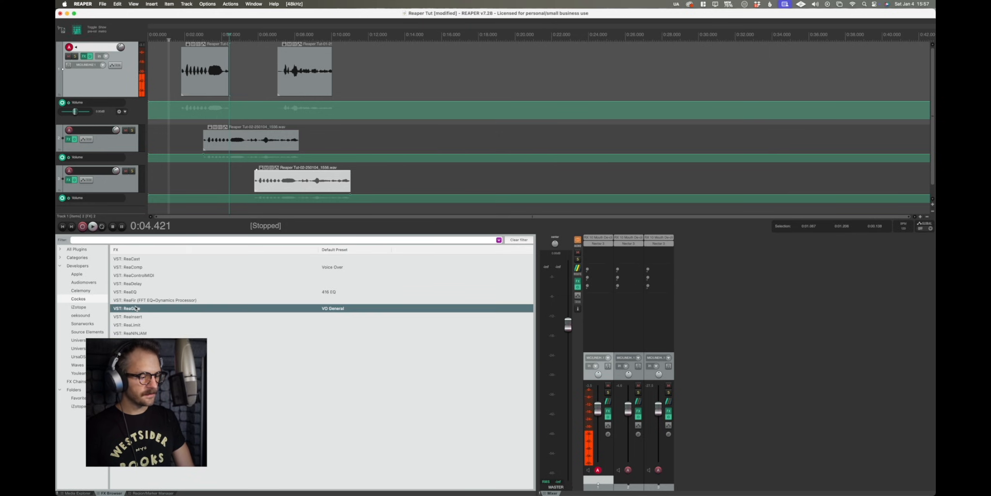
drag(136, 308, 156, 262)
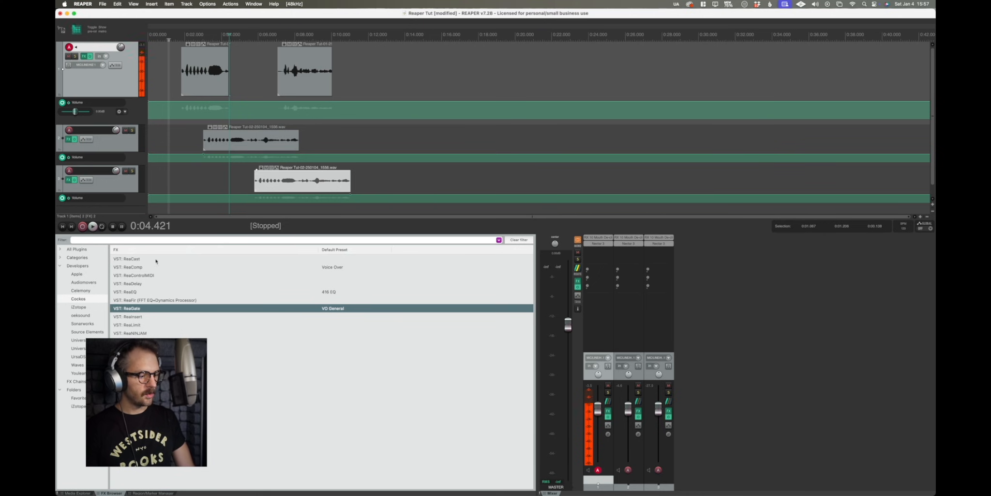
Open the first track's FX chain, add ReaGate from the FX browser and remove it again.
click(84, 56)
drag(146, 32, 480, 66)
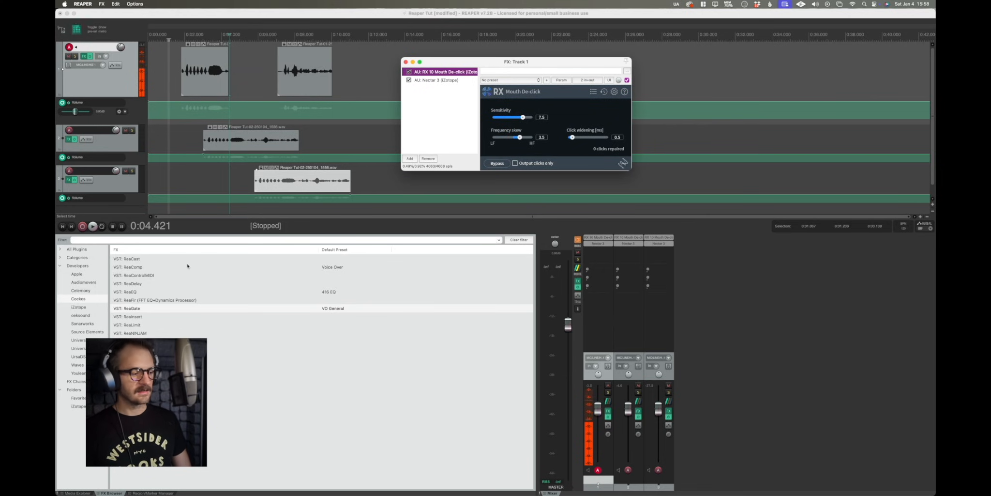
drag(449, 225, 426, 99)
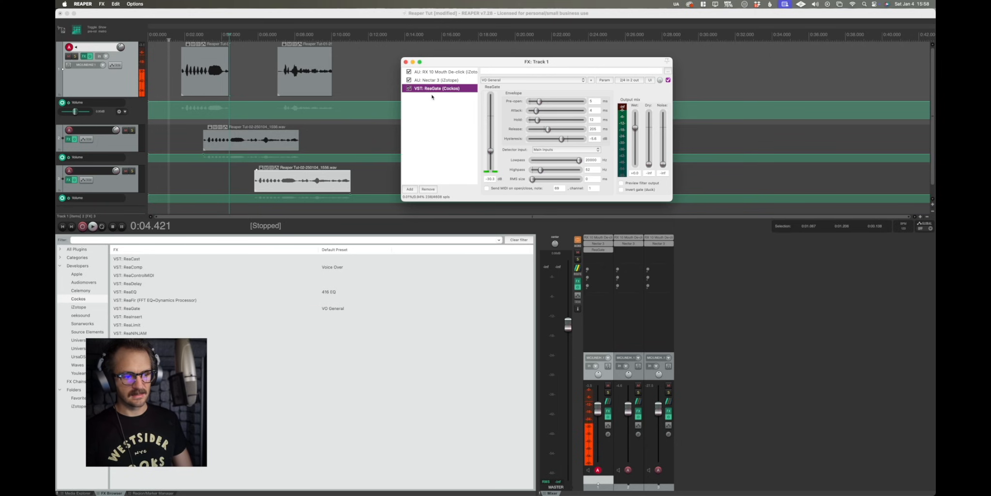
click(428, 188)
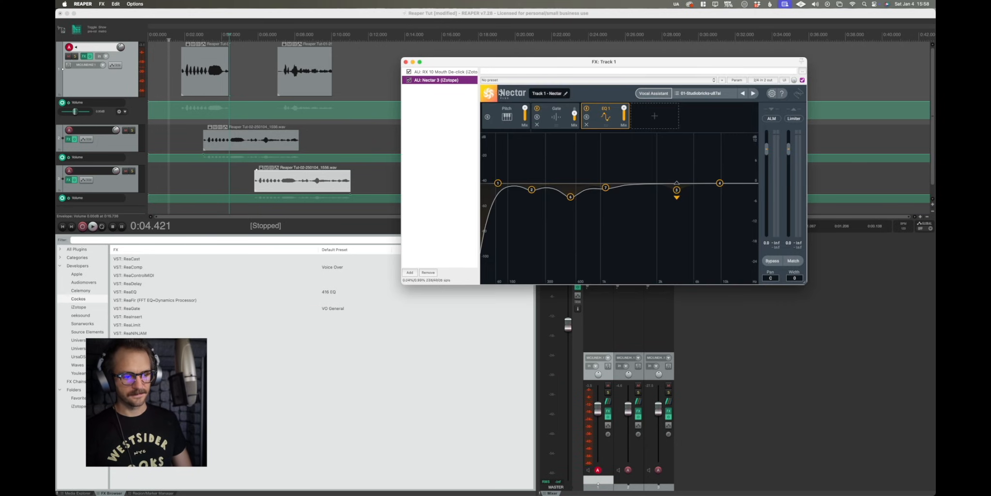
Toggle the RX 10 Mouth De-click and Nectar 3 plugins on and off in the FX chain to compare.
mouse_move(477, 61)
mouse_down()
mouse_move(431, 60)
mouse_move(483, 58)
mouse_up()
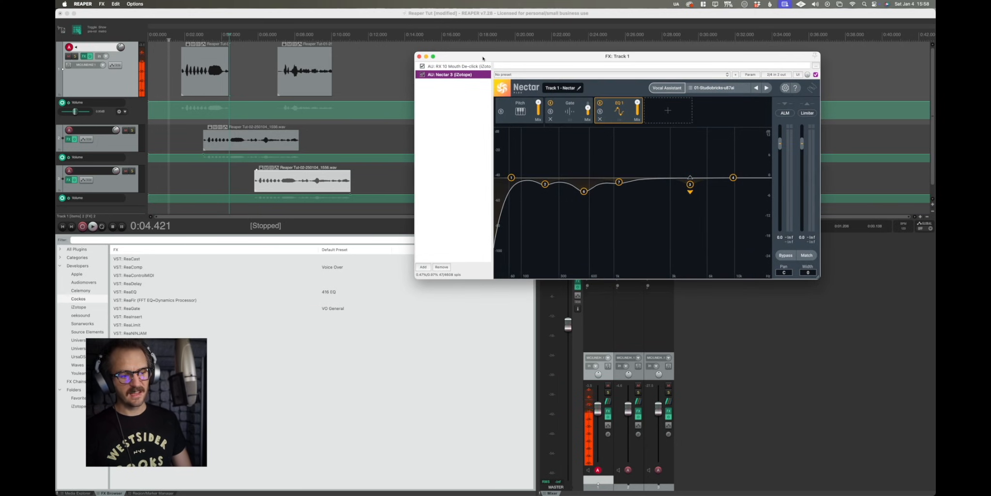
click(424, 67)
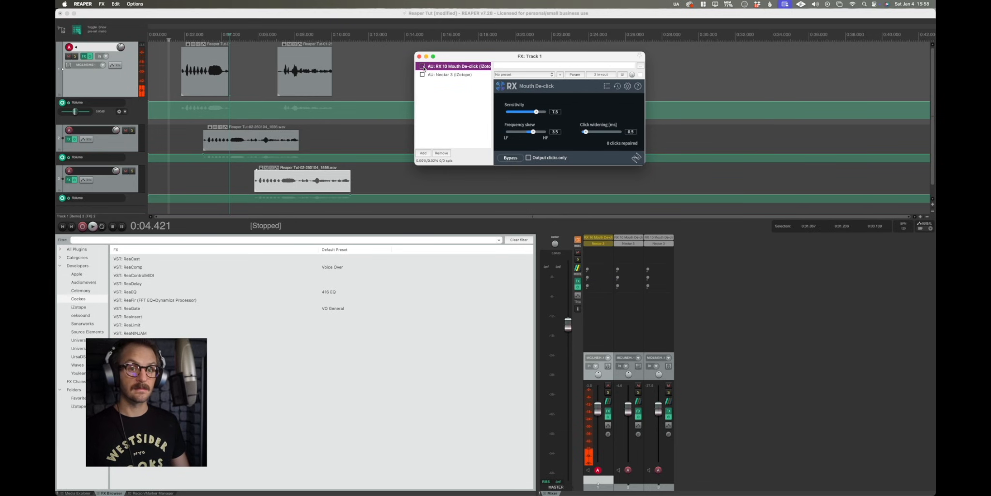
click(423, 67)
click(423, 75)
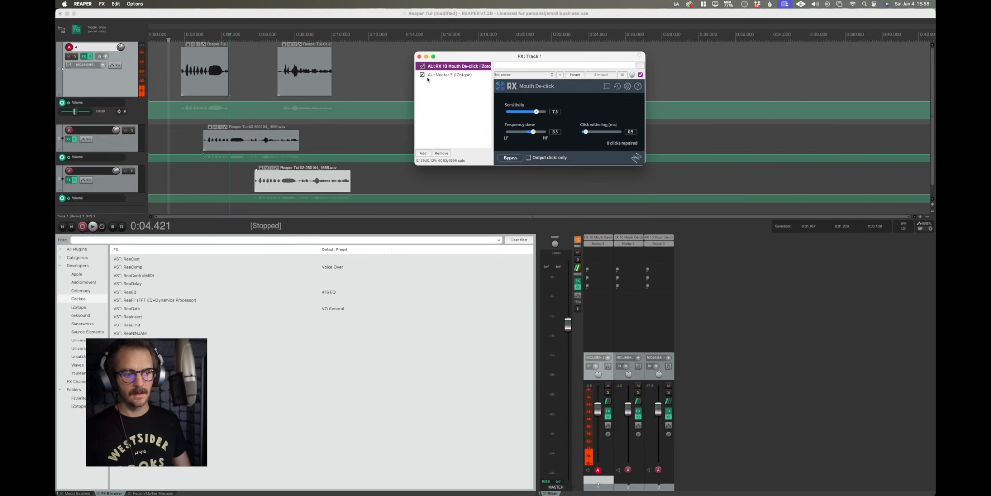
click(423, 75)
click(423, 66)
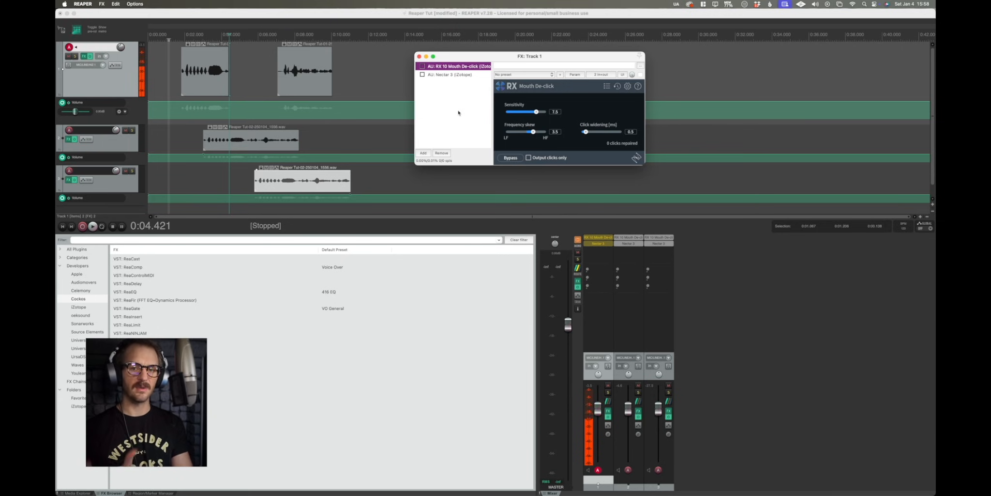
click(422, 66)
click(422, 74)
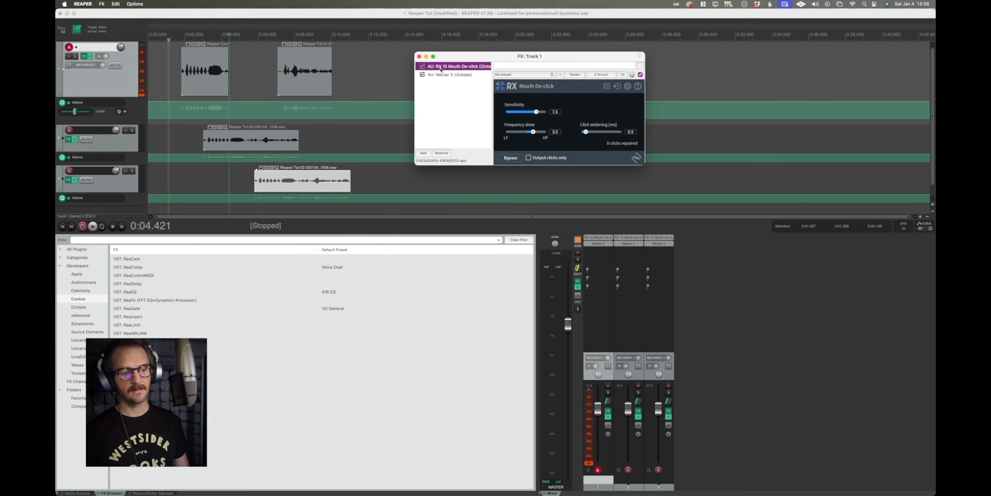
click(421, 67)
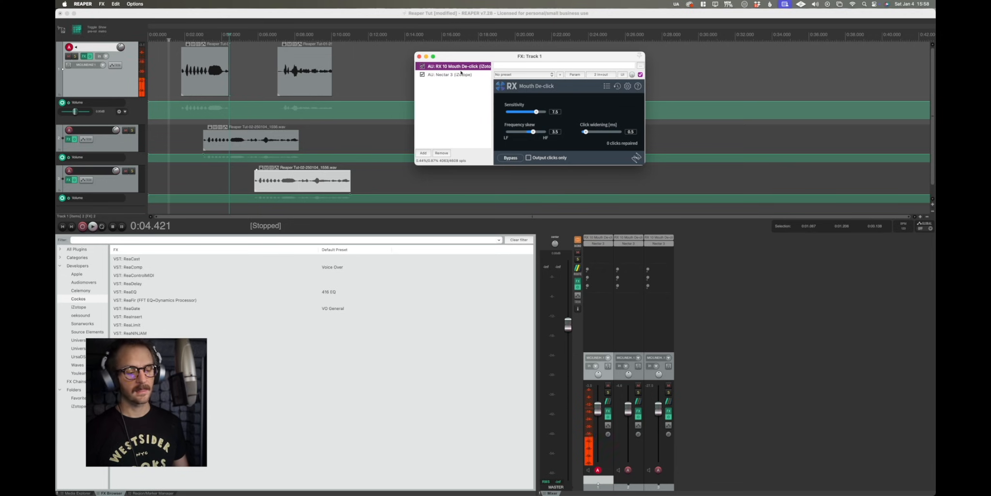
Lower the RX Mouth De-click sensitivity to 5.7 and close the FX chain window.
drag(536, 112, 529, 113)
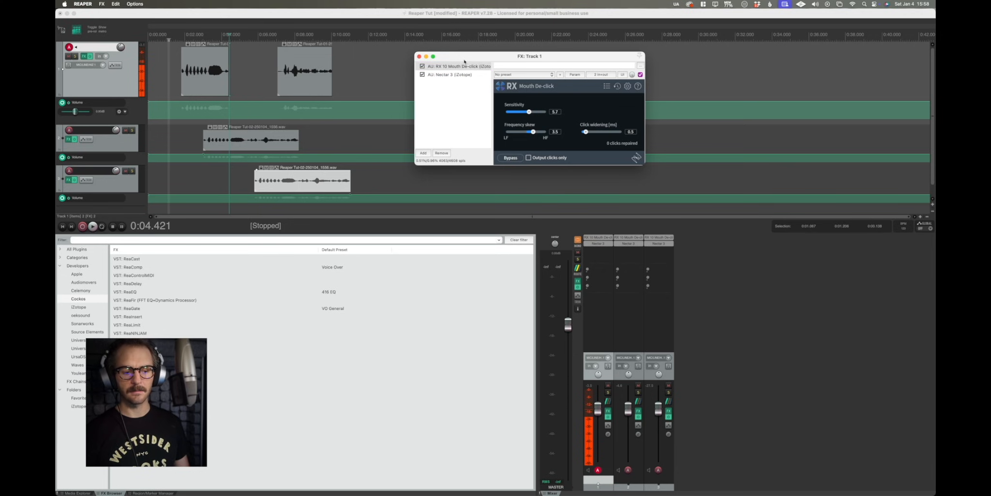
click(419, 57)
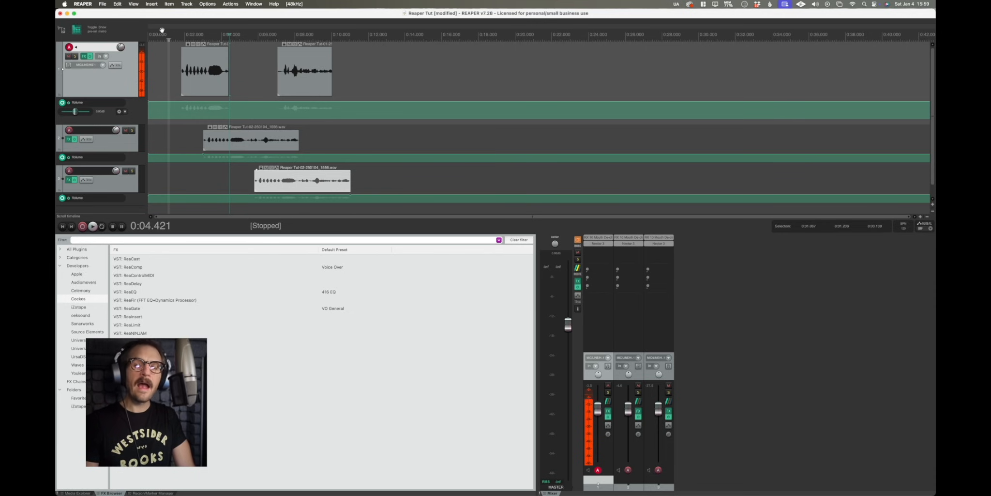
Cycle the ripple editing mode through per-track and all-tracks and back to off.
click(77, 33)
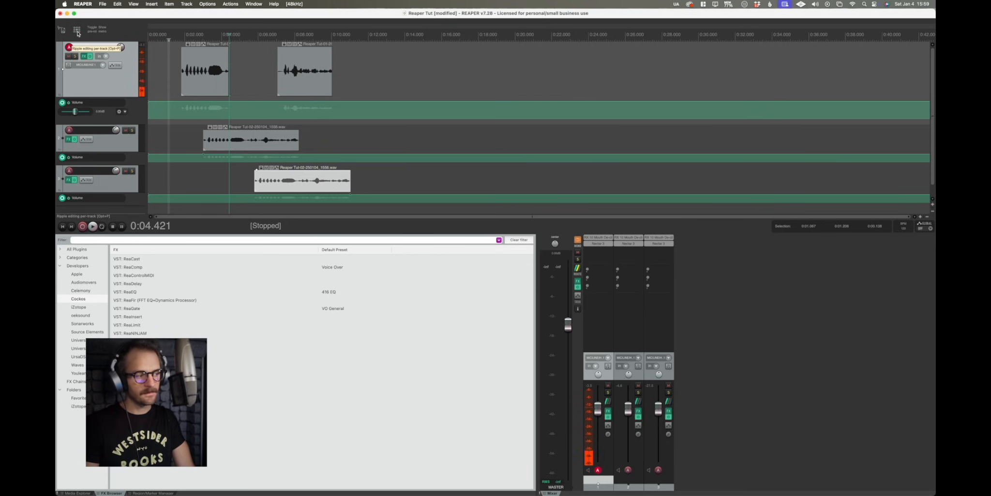
click(78, 33)
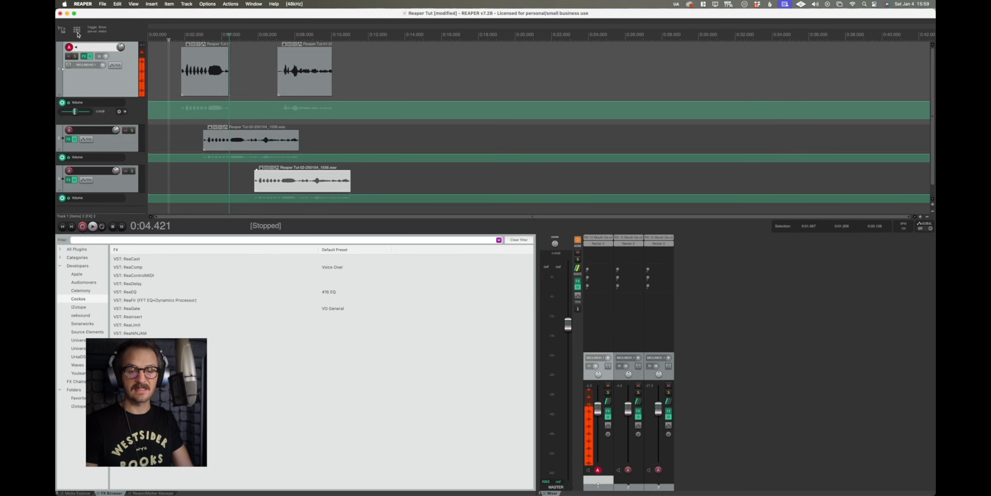
click(77, 33)
click(78, 34)
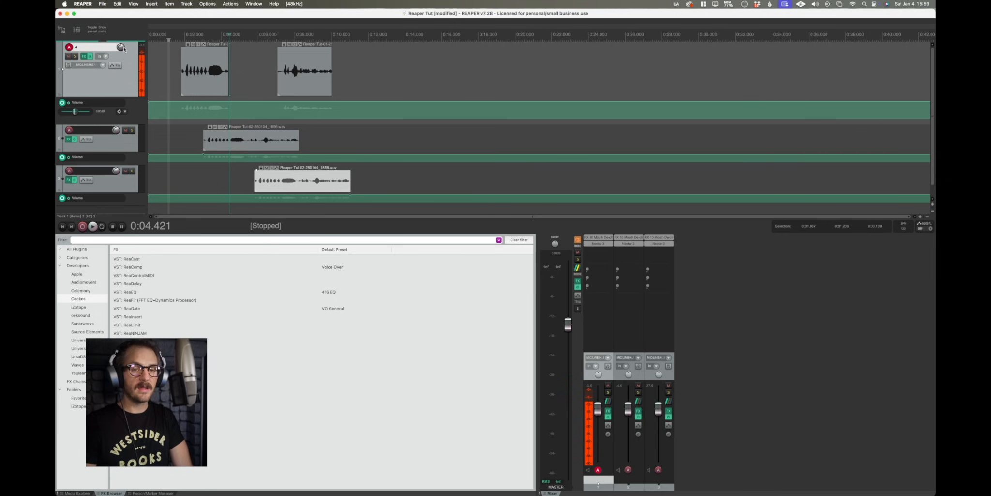
Split the first track's opening recording into two items at the edit cursor and reposition the pieces.
click(168, 69)
mouse_move(210, 77)
mouse_down()
mouse_move(228, 78)
mouse_move(215, 77)
mouse_up()
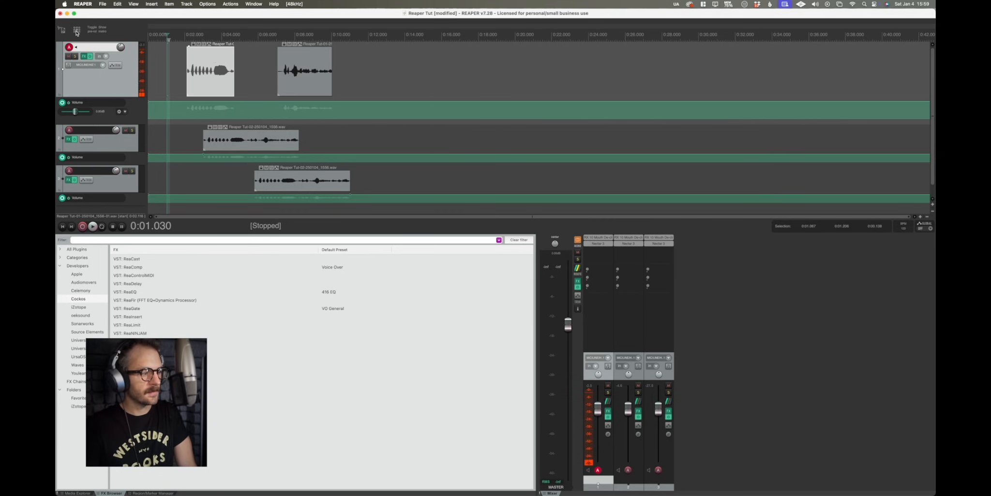
drag(213, 76, 200, 76)
drag(238, 141, 234, 141)
click(199, 77)
key(s)
drag(213, 81, 194, 87)
click(230, 83)
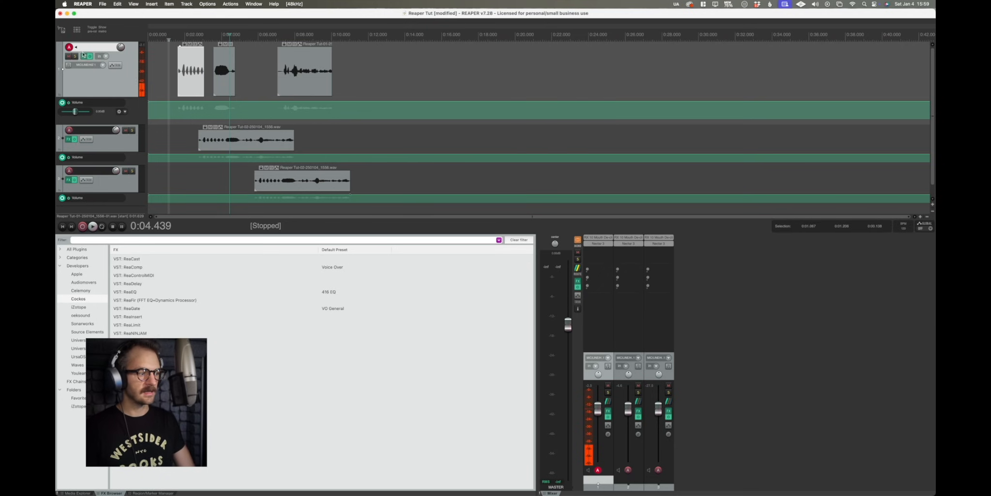
Enable ripple editing and move the first track's split items so following items shift with them.
click(78, 31)
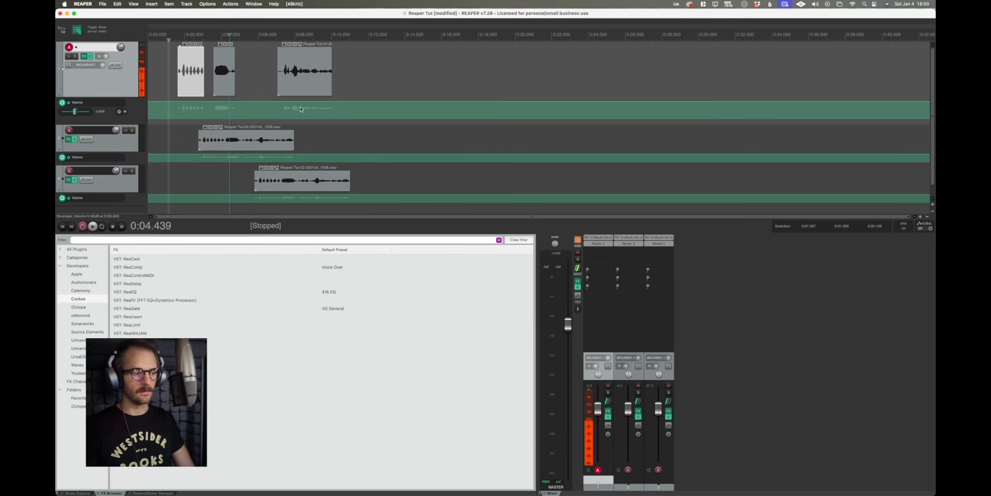
click(248, 80)
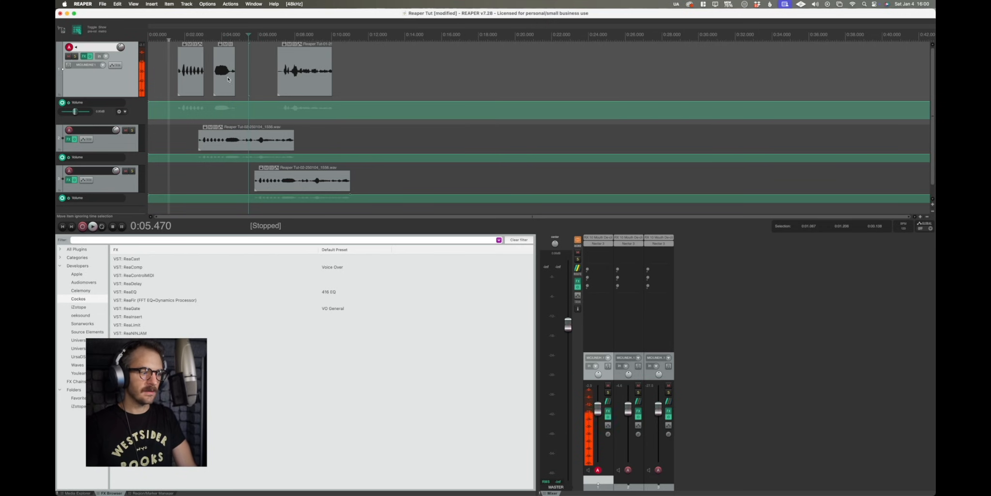
mouse_move(192, 76)
mouse_down()
mouse_move(265, 81)
mouse_move(199, 81)
mouse_up()
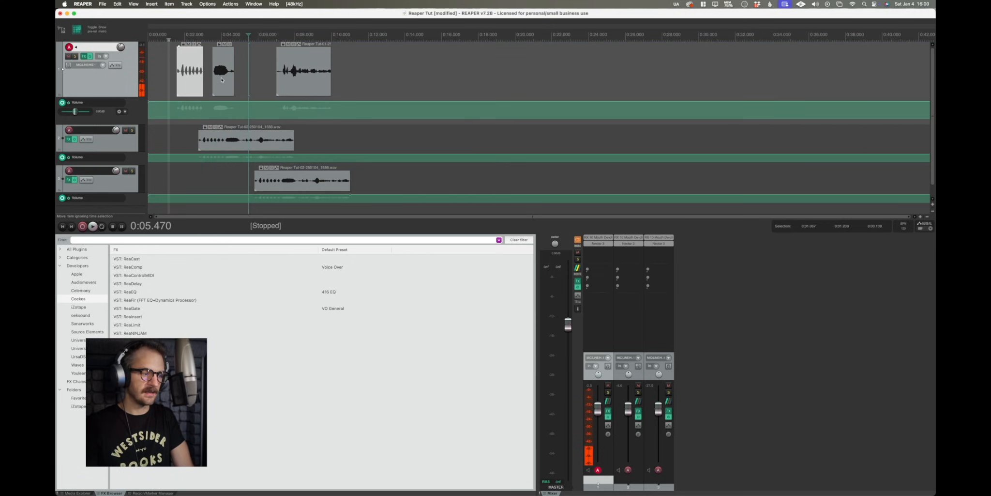
mouse_move(225, 76)
mouse_down()
mouse_move(258, 77)
mouse_move(243, 81)
mouse_up()
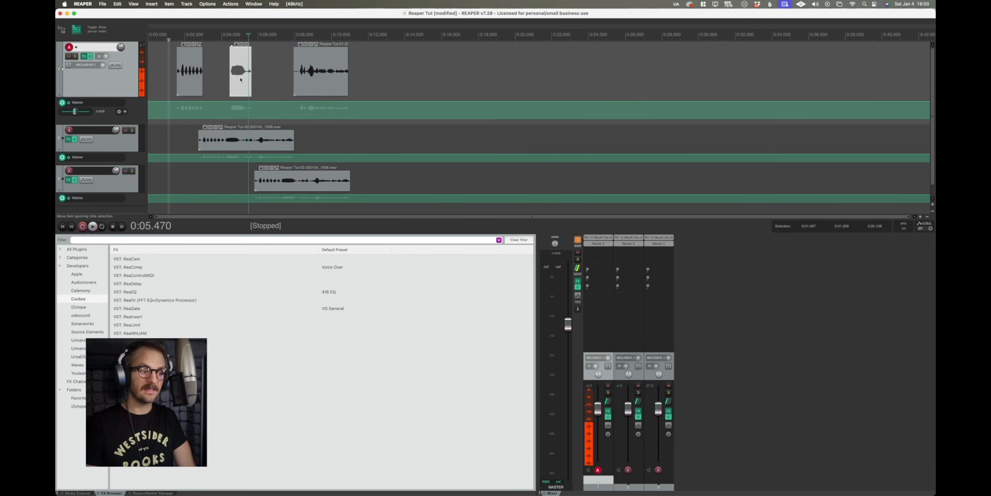
mouse_move(327, 86)
mouse_down()
mouse_move(373, 86)
mouse_move(309, 86)
mouse_up()
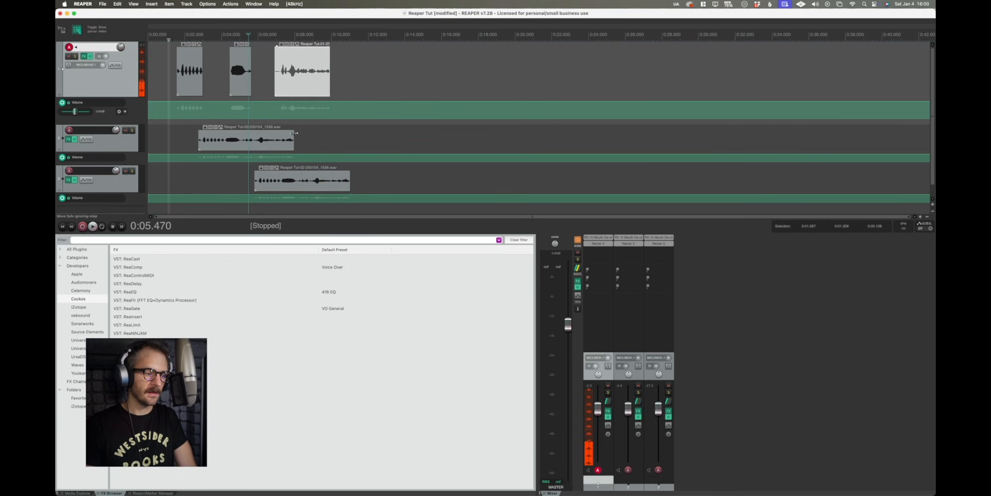
Adjust the second track's items, then move the first track's opening item so later items shift along.
drag(268, 143, 236, 143)
drag(298, 143, 278, 144)
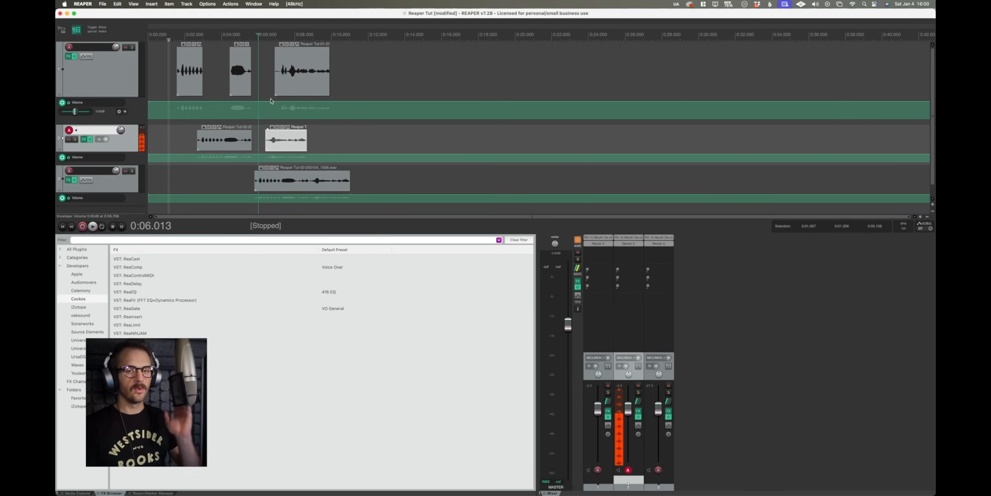
click(196, 79)
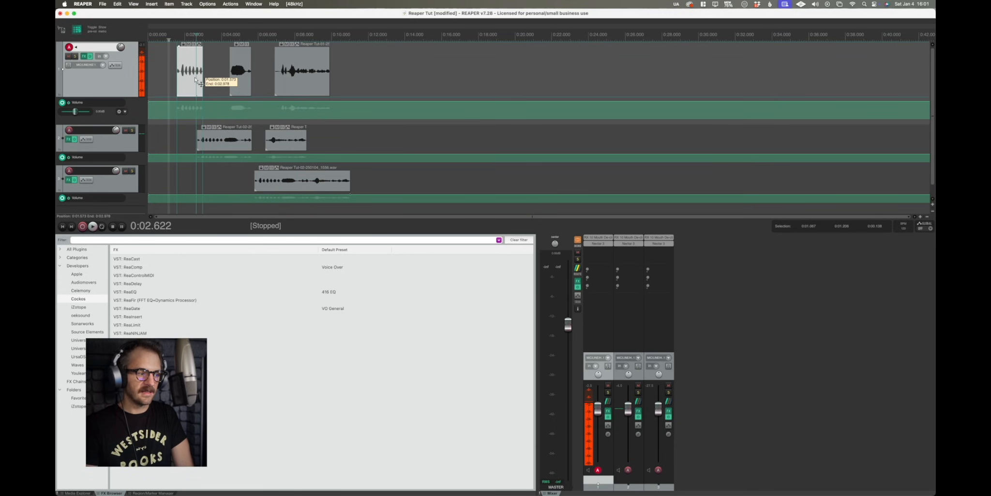
drag(196, 80, 236, 90)
drag(275, 140, 278, 141)
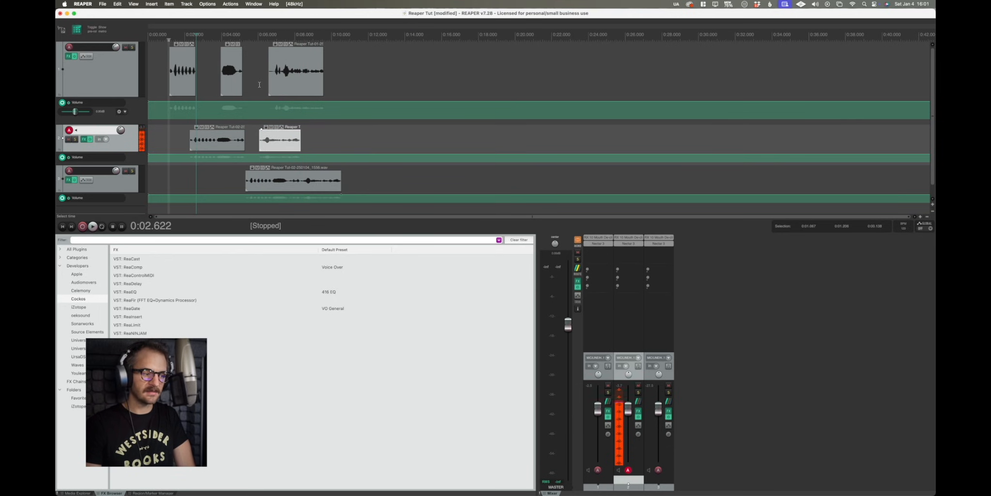
Reposition the items on the third, second and first tracks to space out the takes.
click(245, 183)
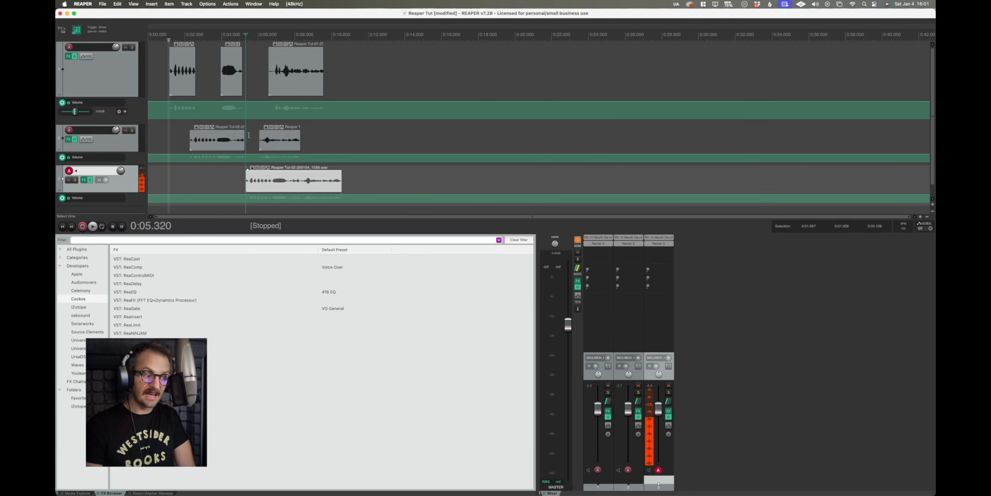
drag(265, 184, 268, 186)
click(257, 185)
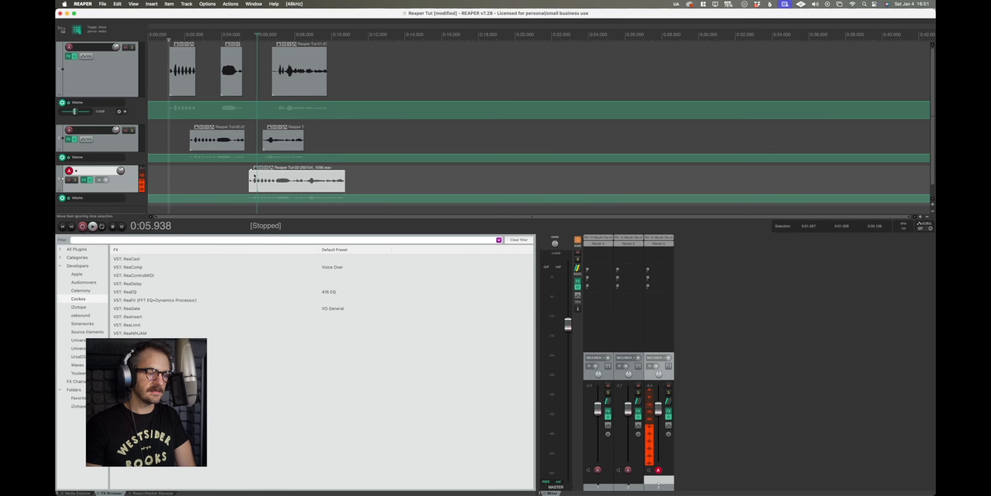
drag(308, 178, 256, 184)
drag(283, 142, 321, 141)
drag(230, 69, 265, 80)
drag(297, 183, 271, 183)
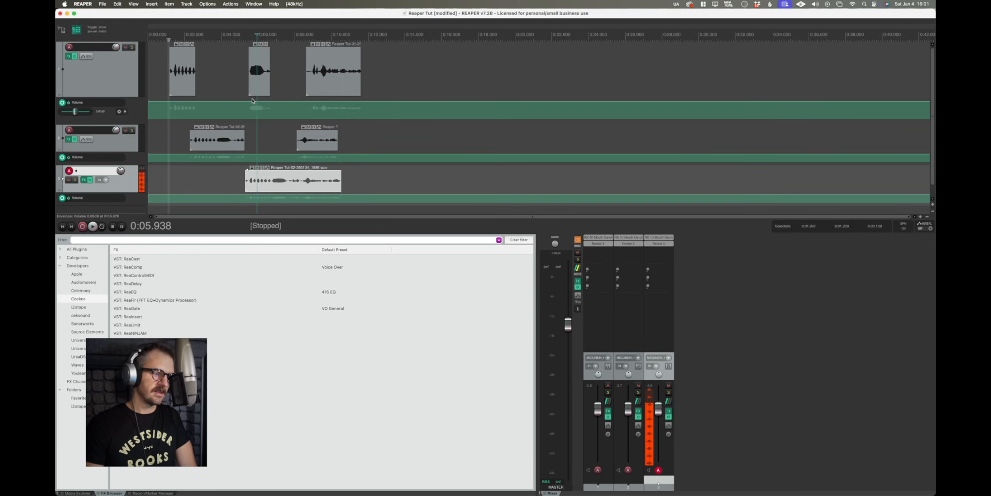
click(247, 183)
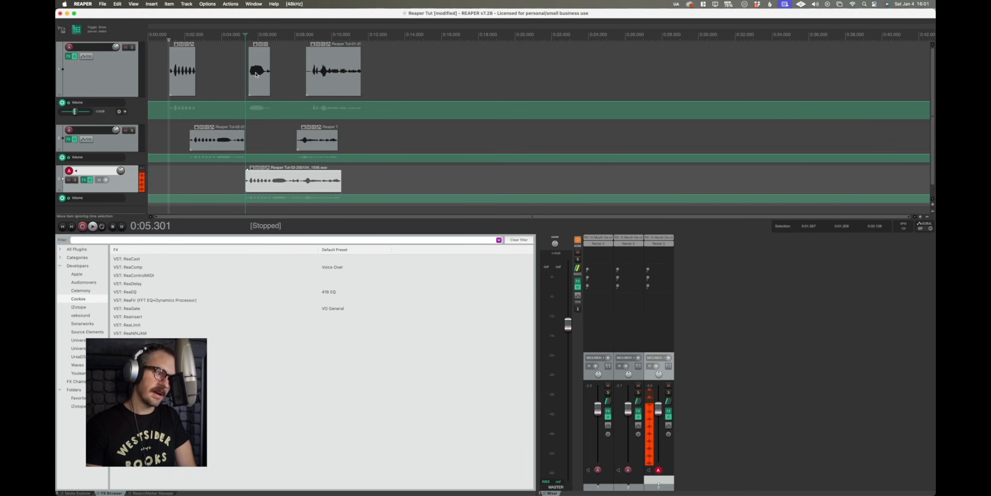
drag(274, 185, 242, 184)
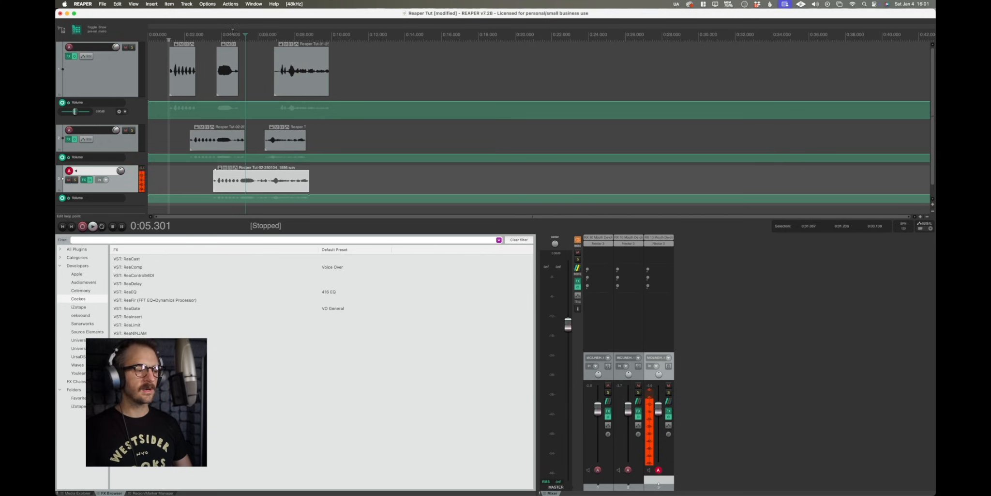
Add a marker at about 6.6 s and select a time range from about 8 to 12 s on the ruler.
click(270, 38)
key(m)
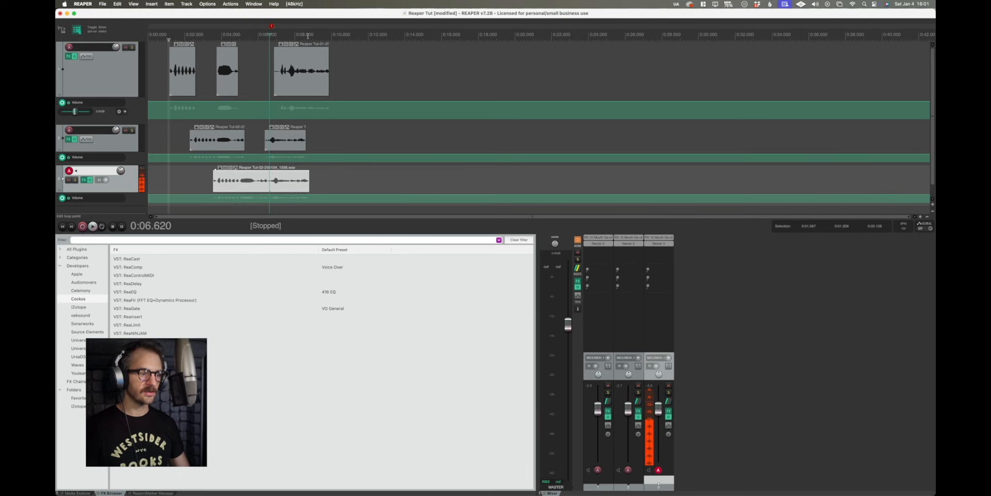
drag(295, 36, 370, 36)
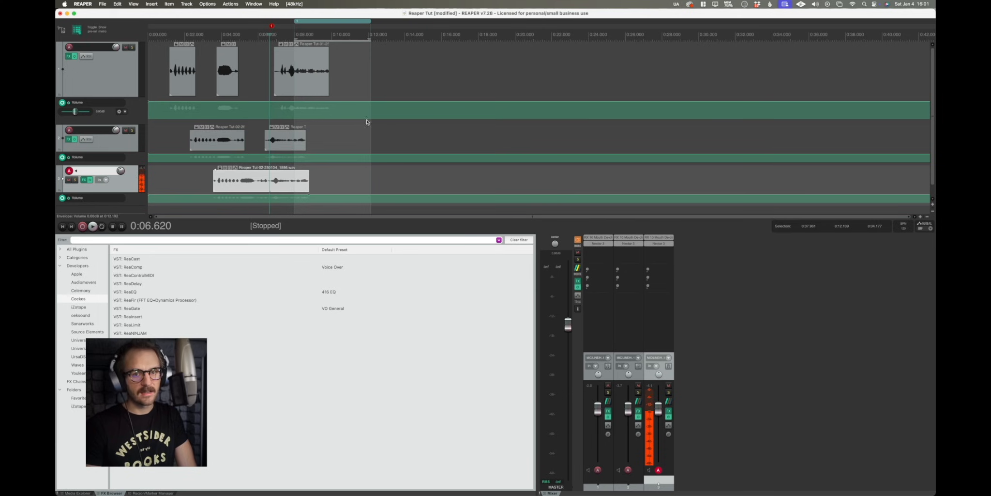
Open the Region/Marker Manager and ripple-delete the middle item on the first track.
click(150, 493)
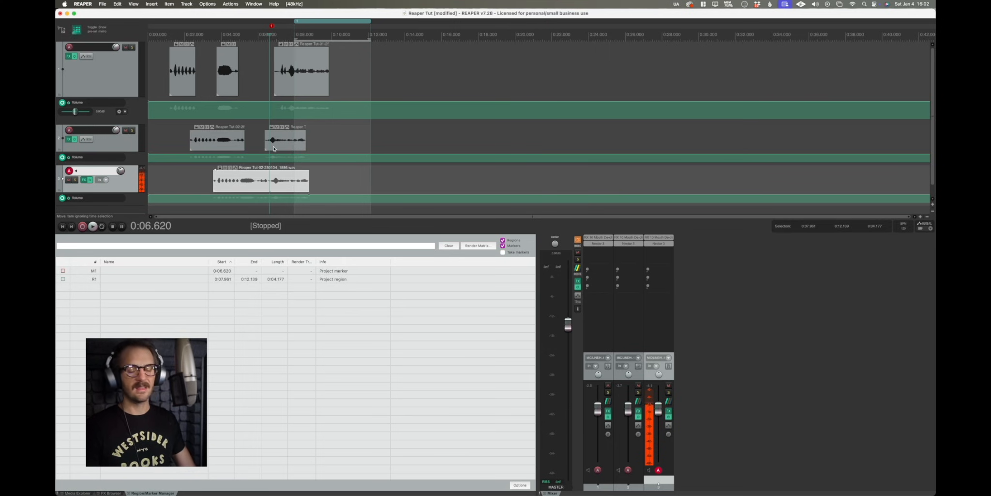
click(233, 76)
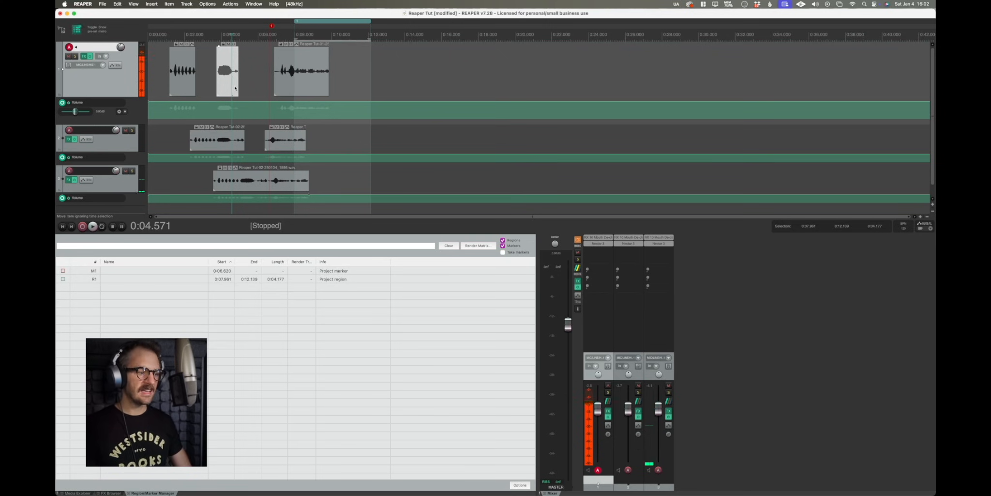
mouse_move(231, 78)
mouse_down()
mouse_move(264, 82)
mouse_move(233, 82)
mouse_up()
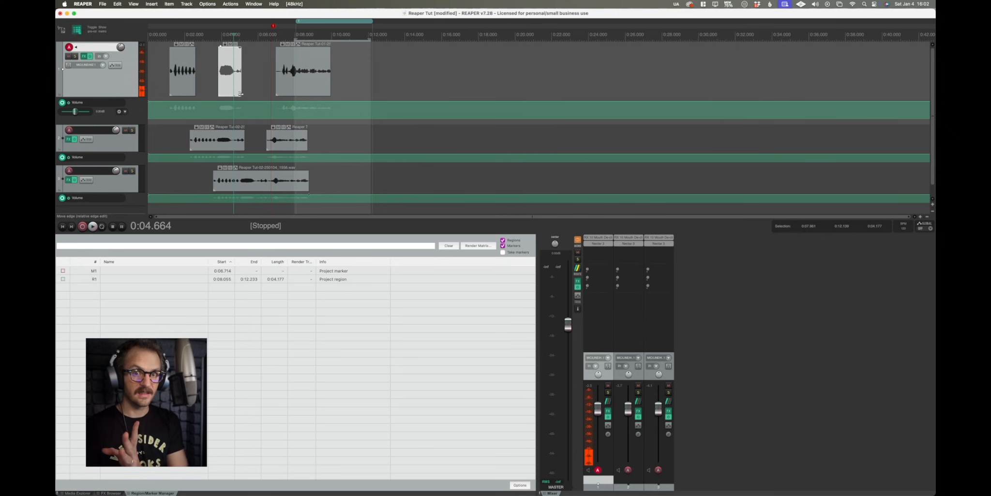
drag(303, 92, 279, 93)
drag(238, 86, 237, 86)
key(Delete)
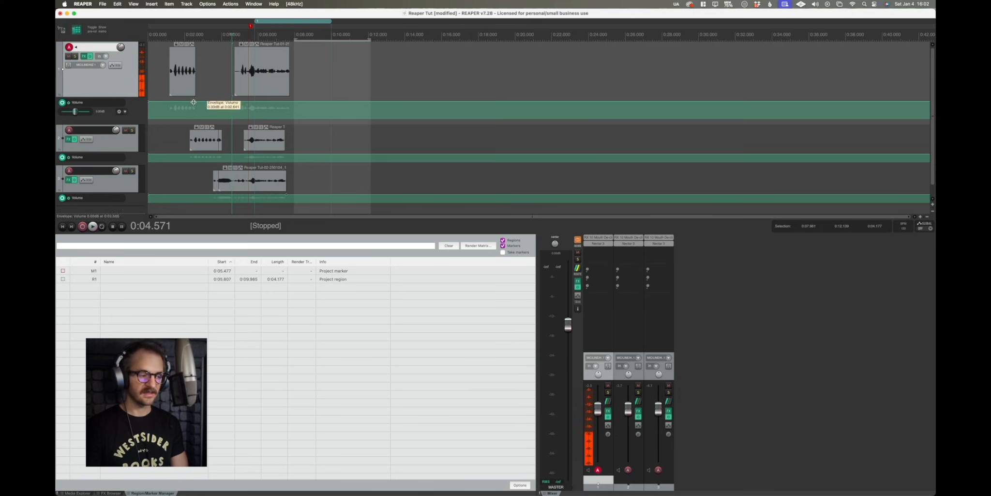
Toggle the ripple editing mode and select the first track's last item.
click(77, 31)
mouse_move(241, 85)
mouse_down()
mouse_move(265, 87)
mouse_move(239, 87)
mouse_up()
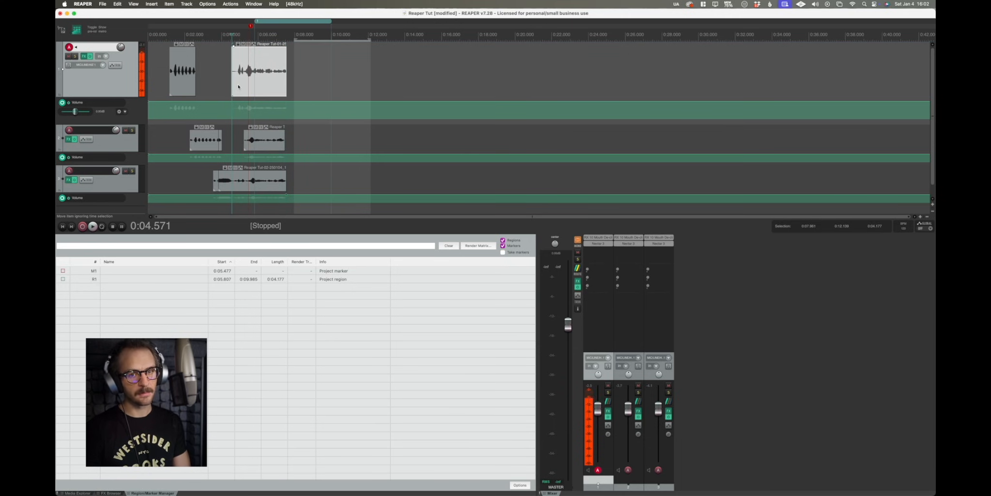